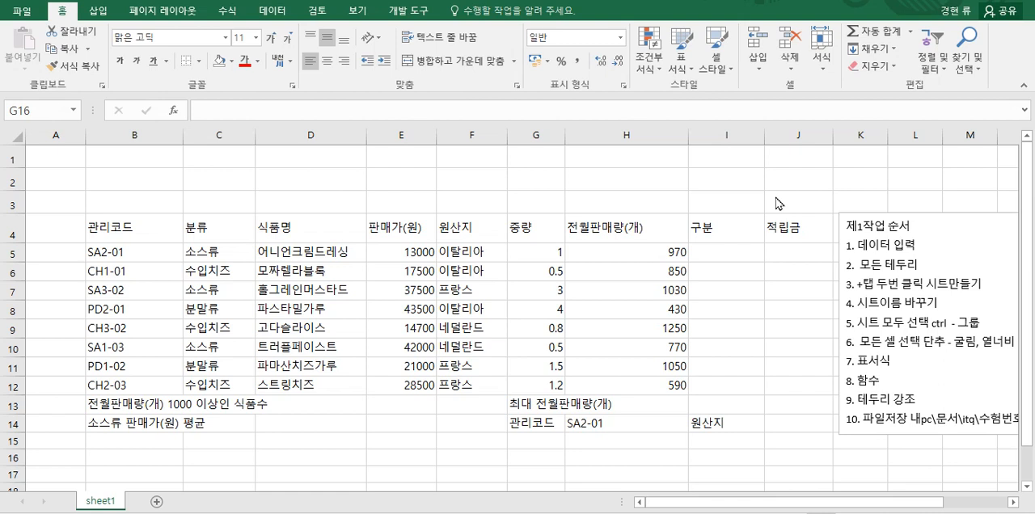
{"action": "key", "text": "shift+Down"}
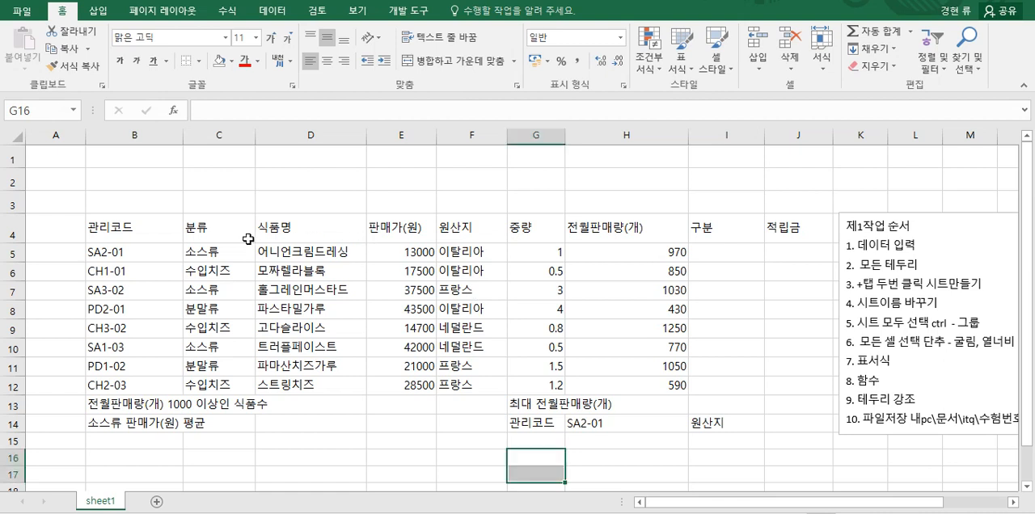
{"action": "left_click", "coordinate": [168, 231]}
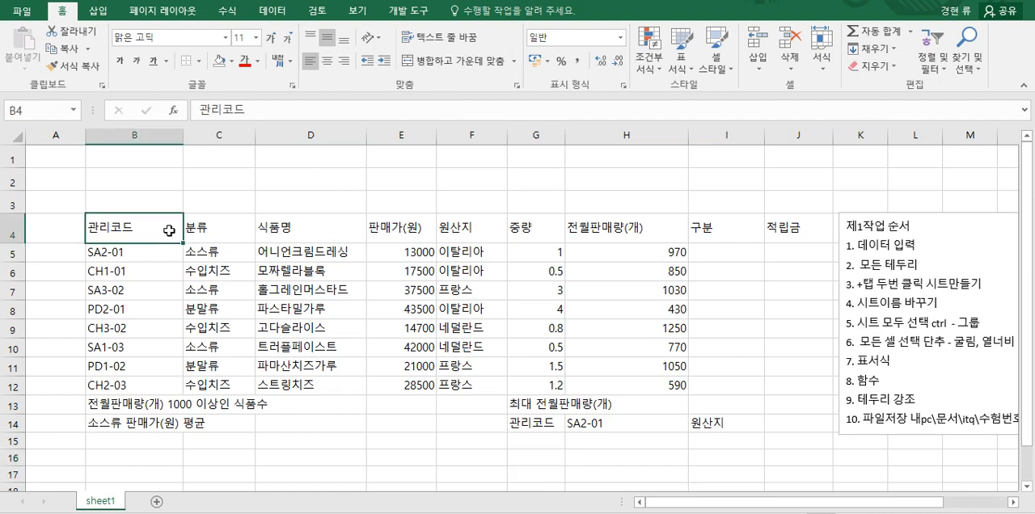
{"action": "left_click", "coordinate": [218, 230]}
{"action": "left_click", "coordinate": [279, 230]}
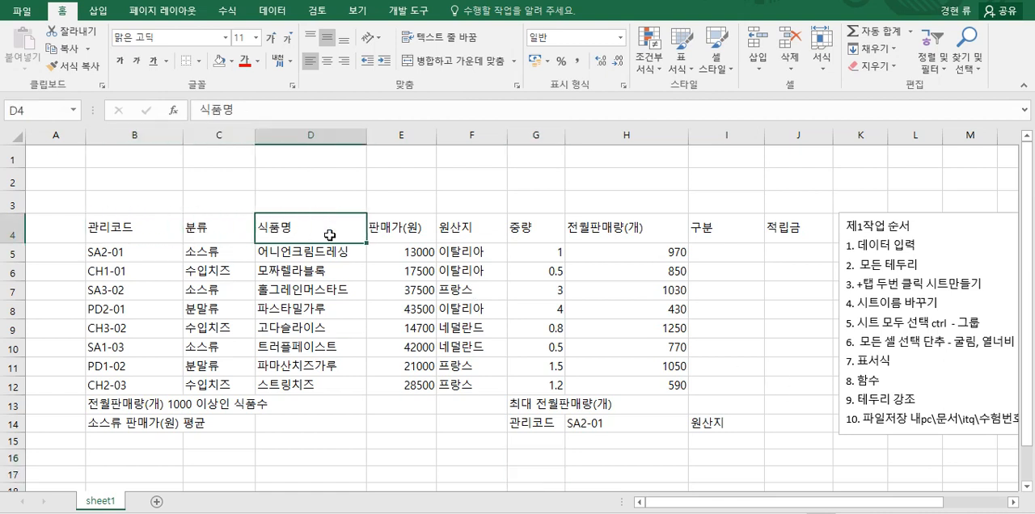
{"action": "left_click", "coordinate": [402, 234]}
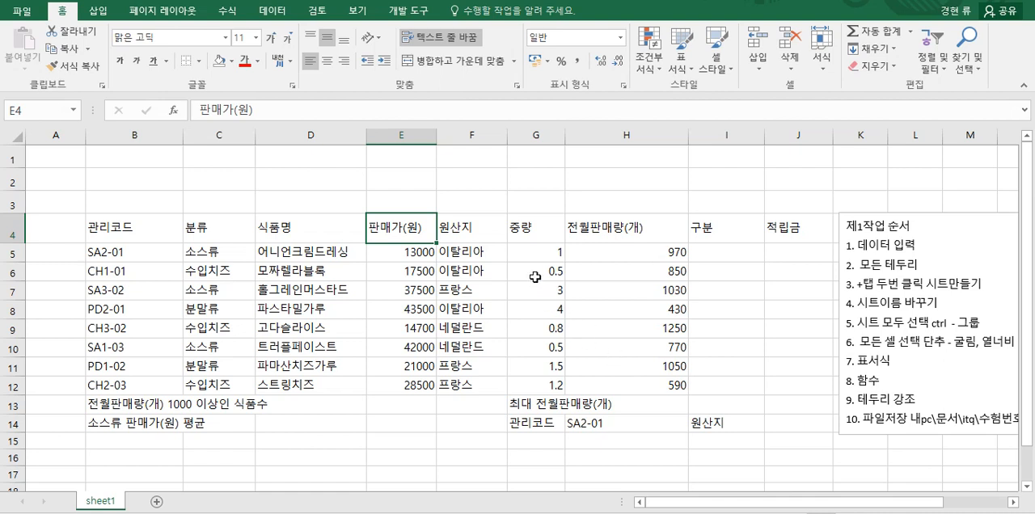
Step: Try to enter the first product's 중량 value in cell G5 as 1.0
{"action": "left_click", "coordinate": [535, 252]}
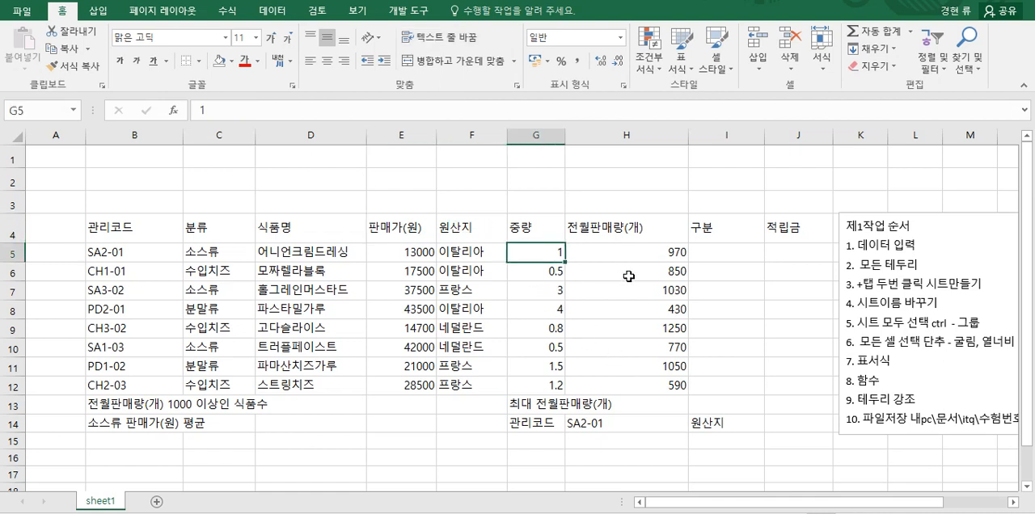
{"action": "key", "text": "F2"}
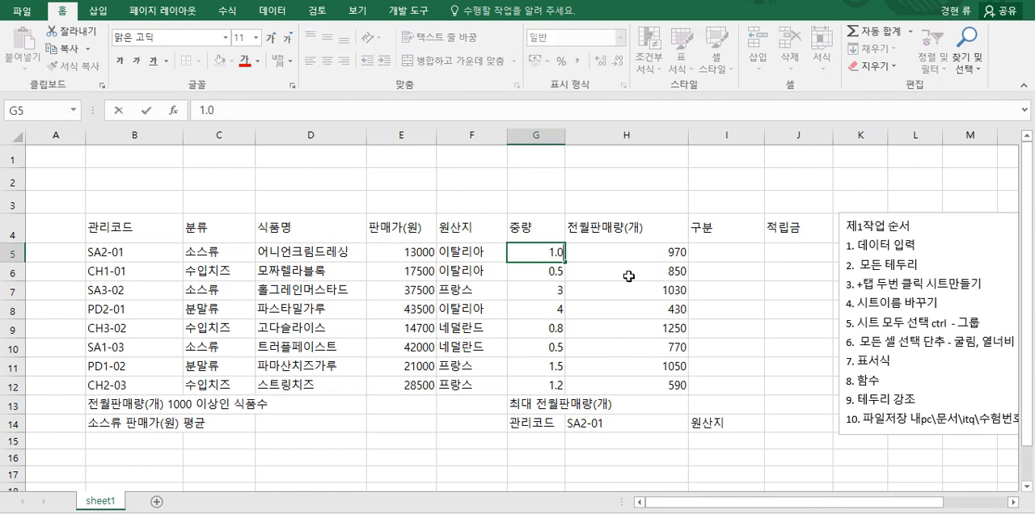
{"action": "key", "text": "Return"}
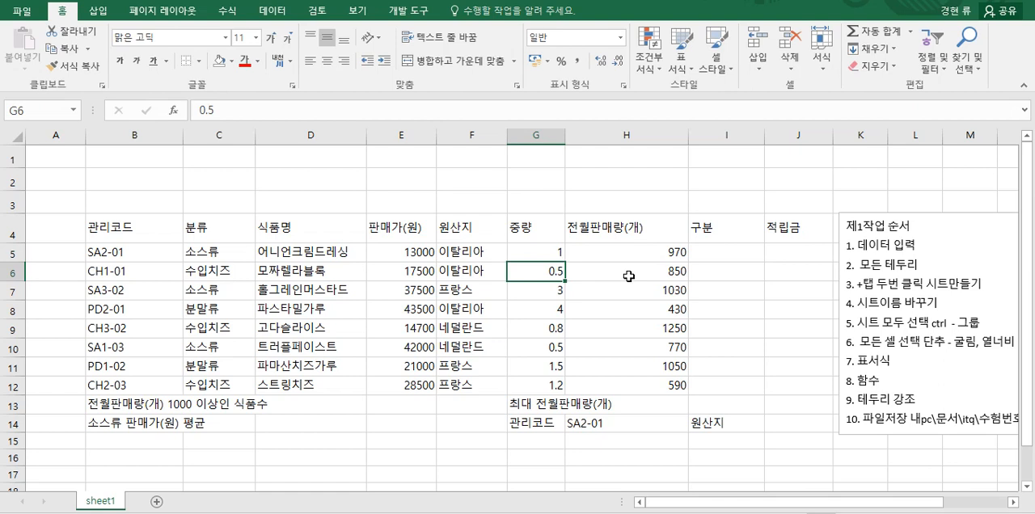
Step: Format the 중량 values in G5:G12 to show one decimal place
{"action": "left_click_drag", "start_coordinate": [546, 254], "coordinate": [544, 390]}
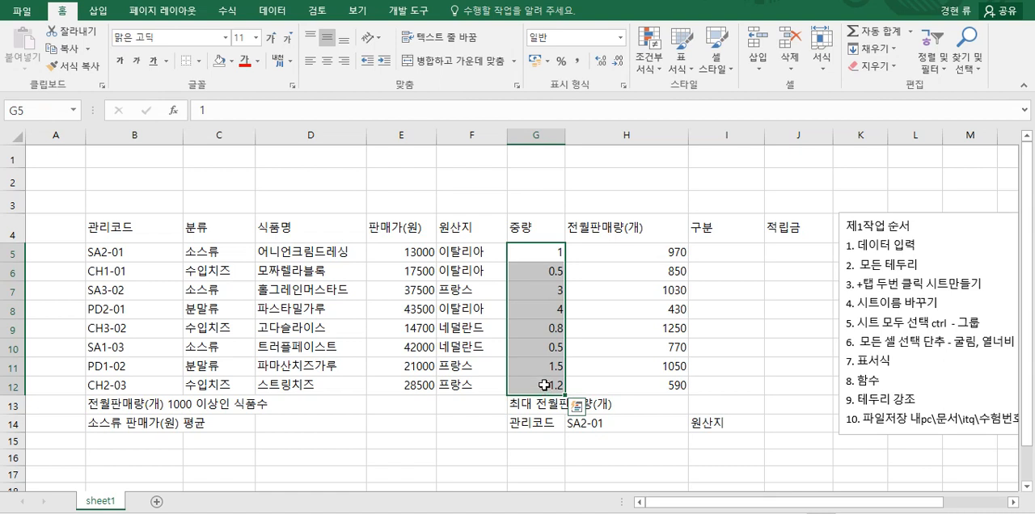
{"action": "left_click", "coordinate": [601, 63]}
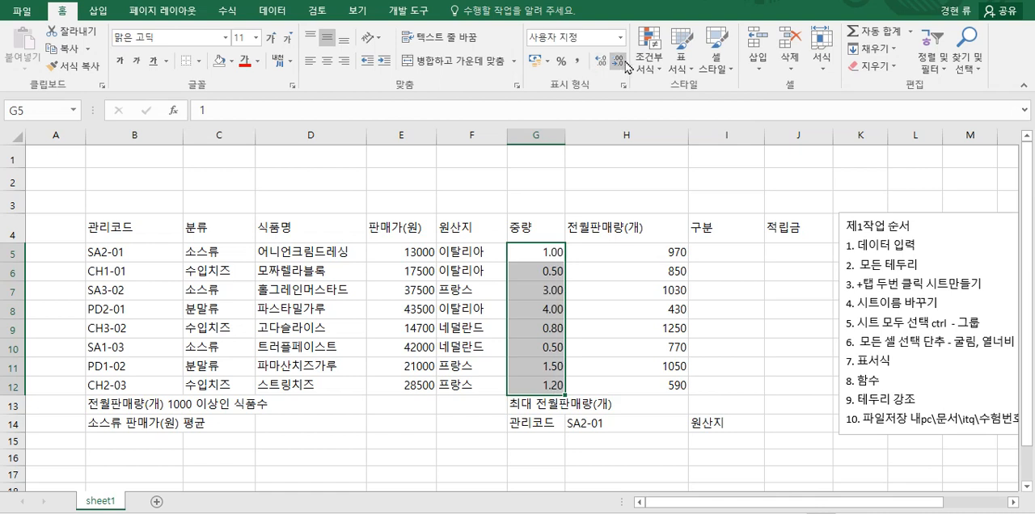
{"action": "left_click", "coordinate": [620, 63]}
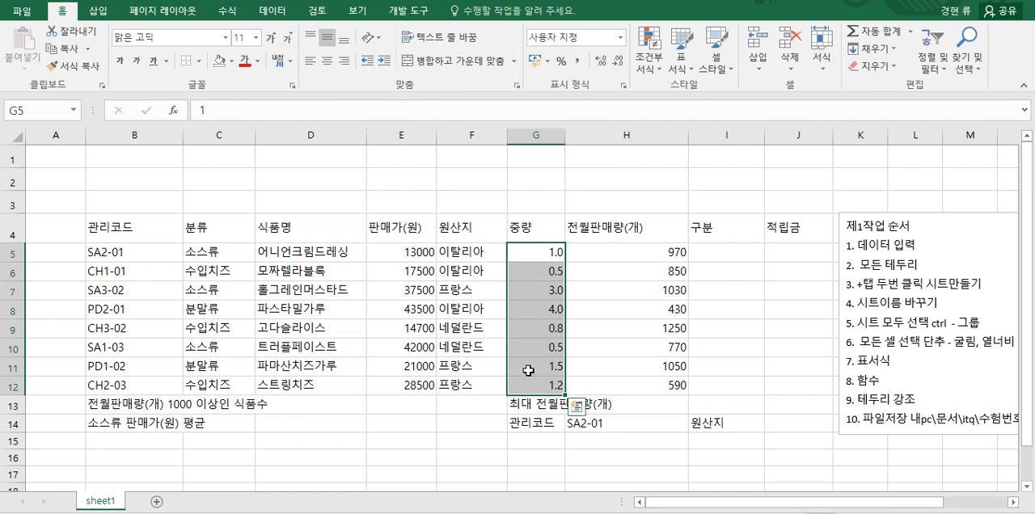
Step: Reset the 중량 values in G5:G12 to the General format and reapply one decimal place
{"action": "left_click", "coordinate": [620, 37]}
{"action": "left_click", "coordinate": [570, 65]}
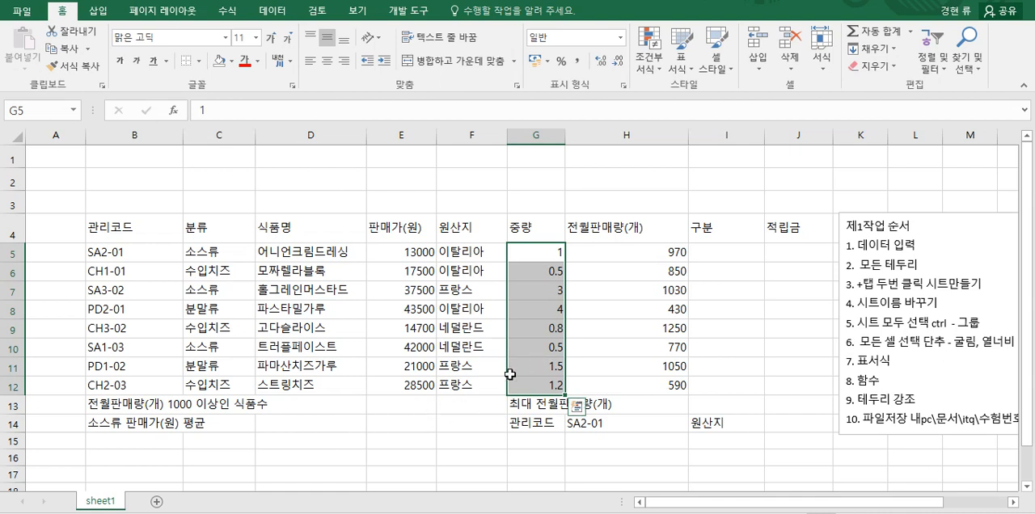
{"action": "left_click", "coordinate": [600, 61]}
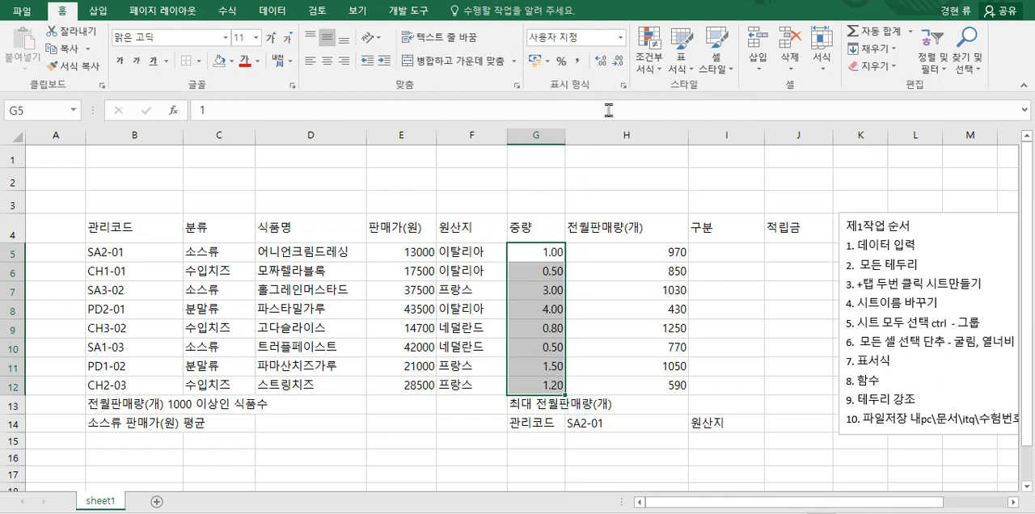
{"action": "left_click", "coordinate": [617, 62]}
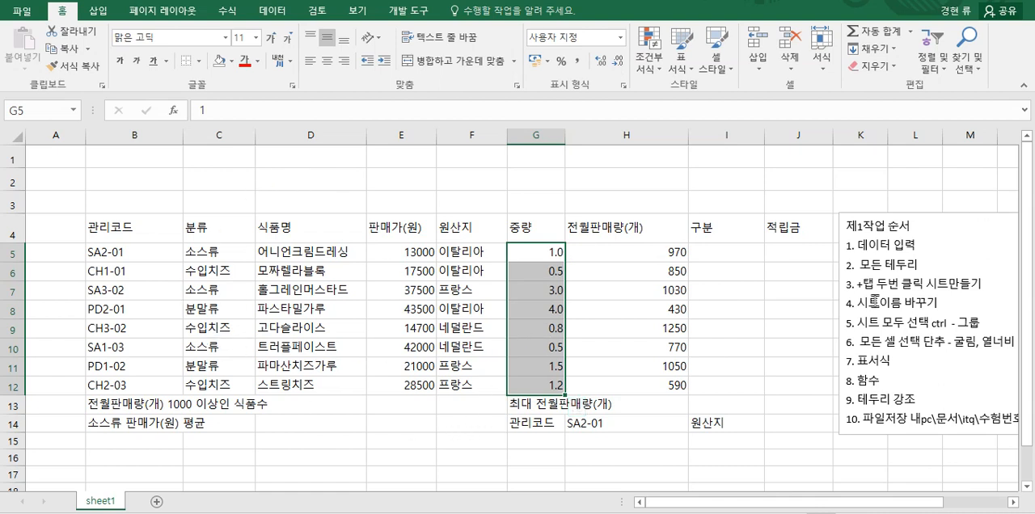
{"action": "left_click", "coordinate": [399, 424]}
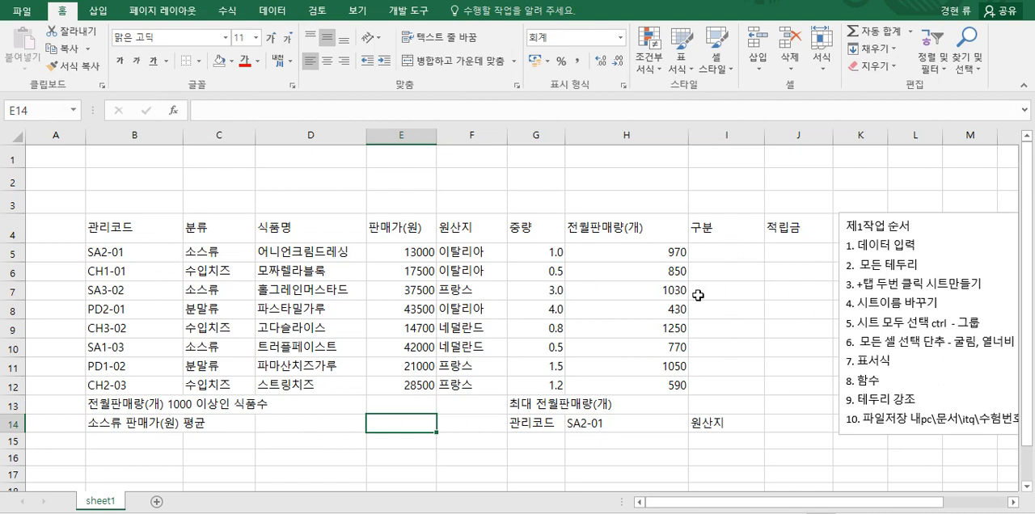
Step: Apply all borders to the table range B4:J14 and center its contents horizontally
{"action": "mouse_move", "coordinate": [121, 230]}
{"action": "left_mouse_down"}
{"action": "mouse_move", "coordinate": [635, 354]}
{"action": "mouse_move", "coordinate": [753, 397]}
{"action": "mouse_move", "coordinate": [784, 422]}
{"action": "left_mouse_up"}
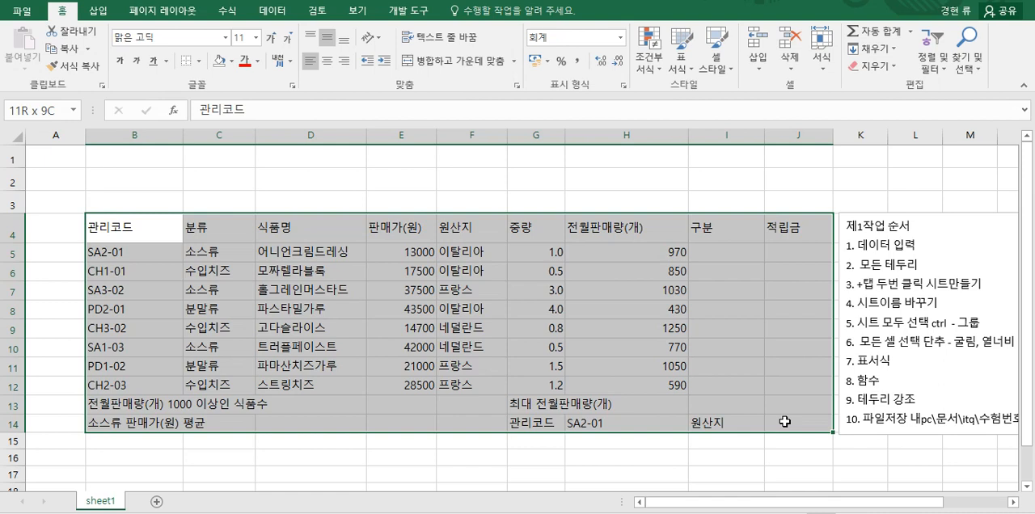
{"action": "left_click", "coordinate": [199, 62]}
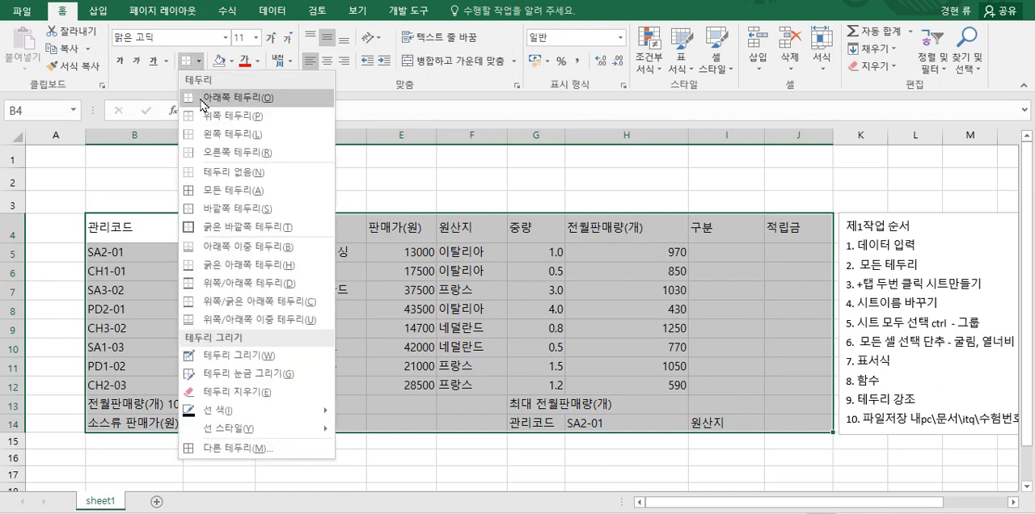
{"action": "left_click", "coordinate": [232, 192]}
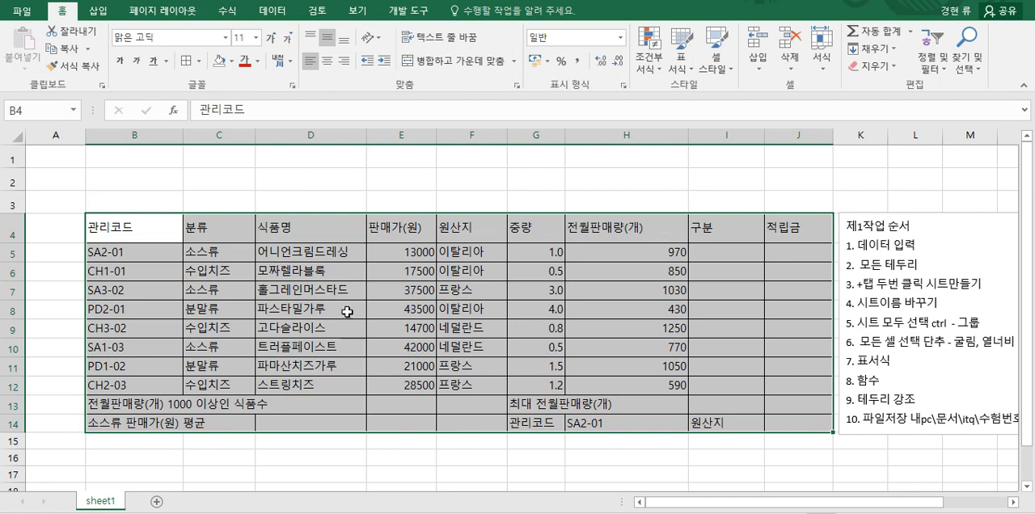
{"action": "left_click", "coordinate": [326, 63]}
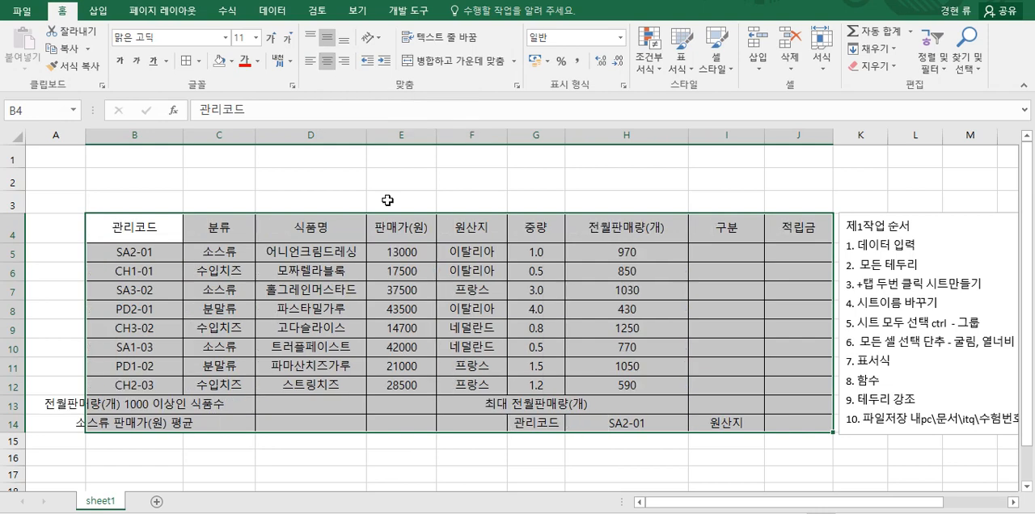
Step: Right-align the numeric values in E5:E12, G5:G12 and H5:H12
{"action": "left_click_drag", "start_coordinate": [396, 253], "coordinate": [397, 384]}
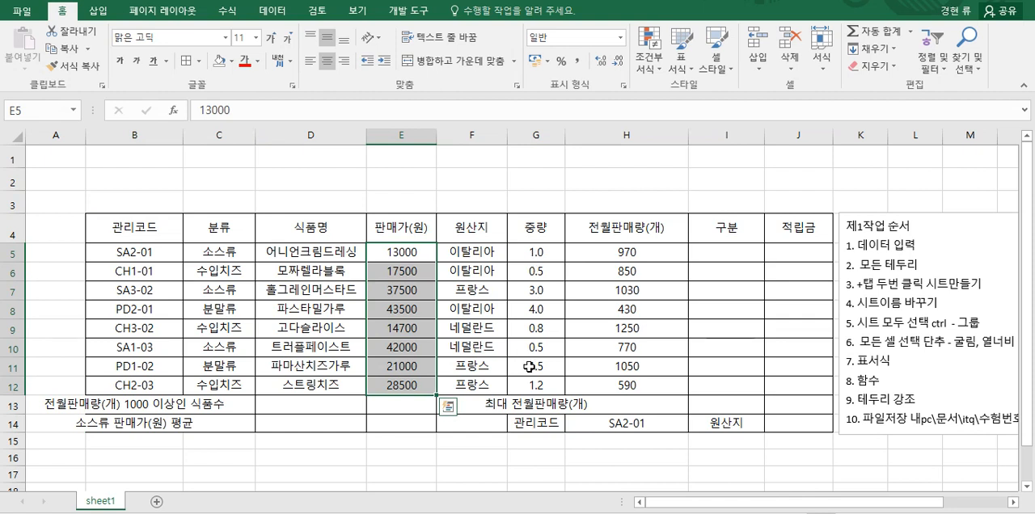
{"action": "left_click_drag", "start_coordinate": [536, 252], "coordinate": [537, 385]}
{"action": "left_click_drag", "start_coordinate": [627, 252], "coordinate": [627, 385], "text": "ctrl"}
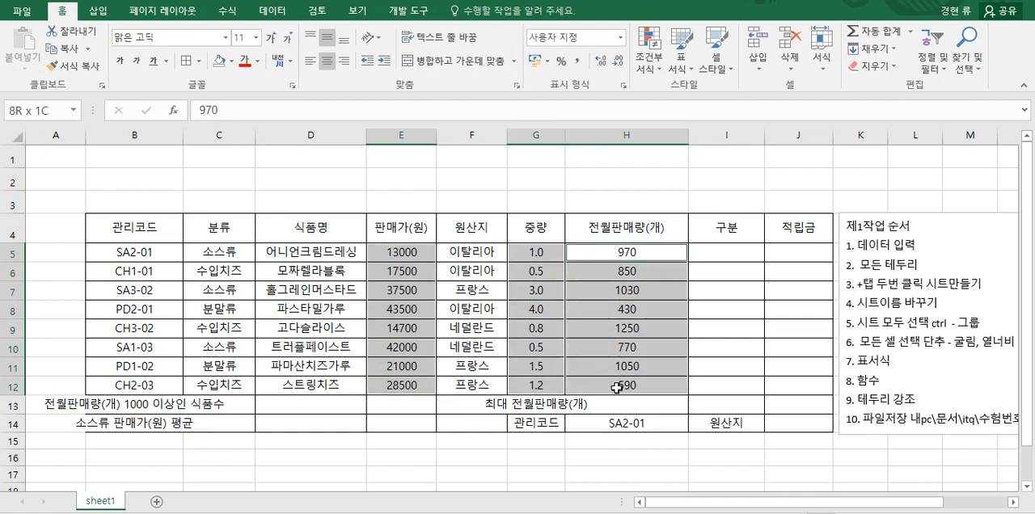
{"action": "left_click", "coordinate": [344, 61]}
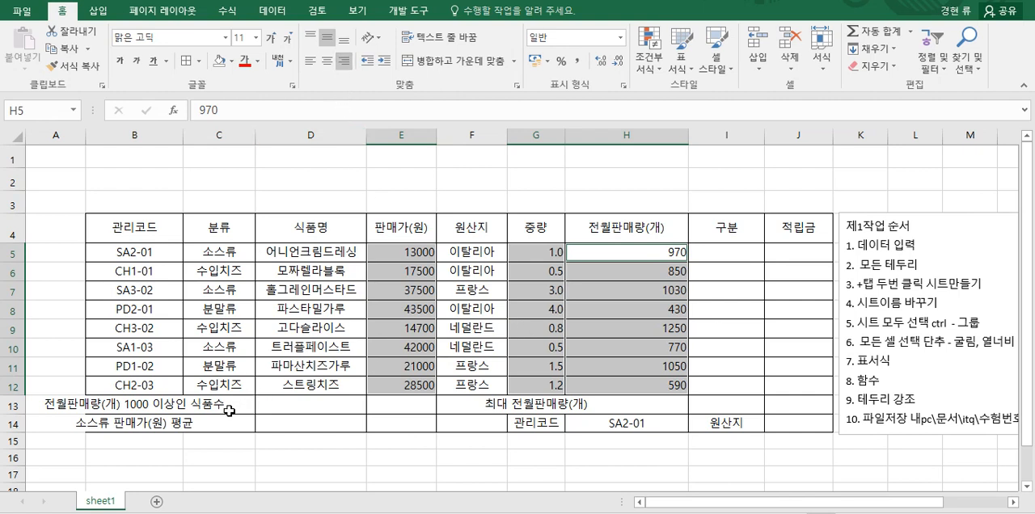
Step: Merge and center the label ranges B13:D13, B14:D14 and G13:I13, each as its own cell
{"action": "left_click", "coordinate": [100, 406]}
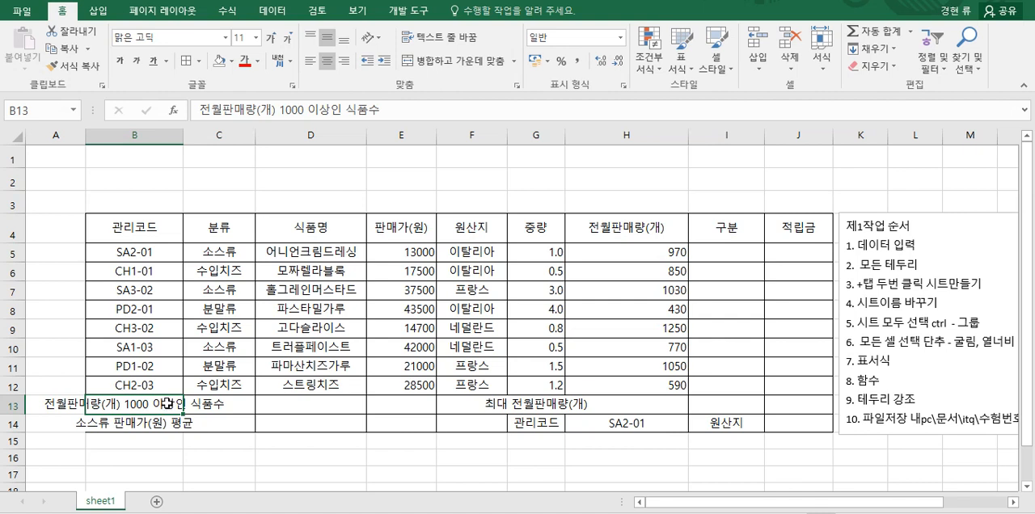
{"action": "left_click_drag", "start_coordinate": [141, 406], "coordinate": [297, 406]}
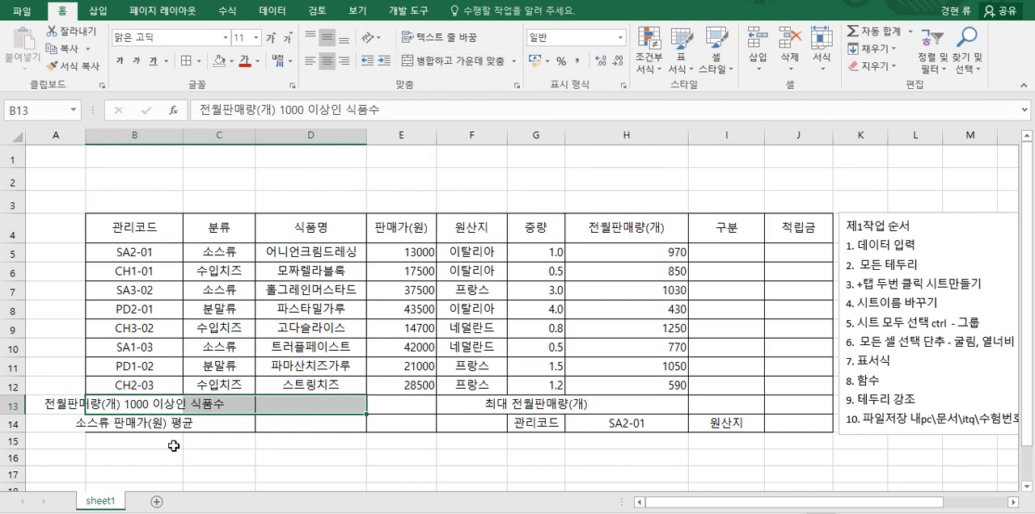
{"action": "left_click_drag", "start_coordinate": [146, 426], "coordinate": [345, 426]}
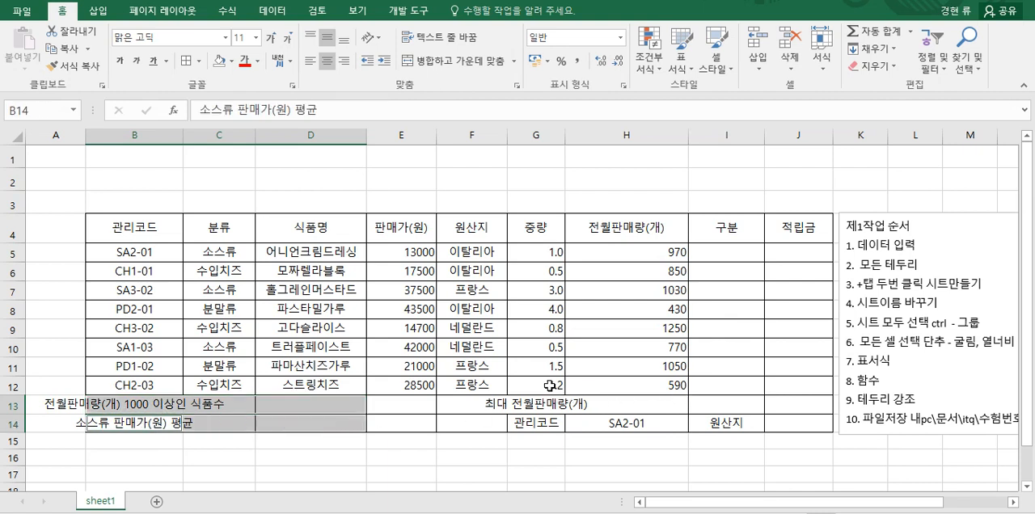
{"action": "left_click_drag", "start_coordinate": [544, 406], "coordinate": [702, 404]}
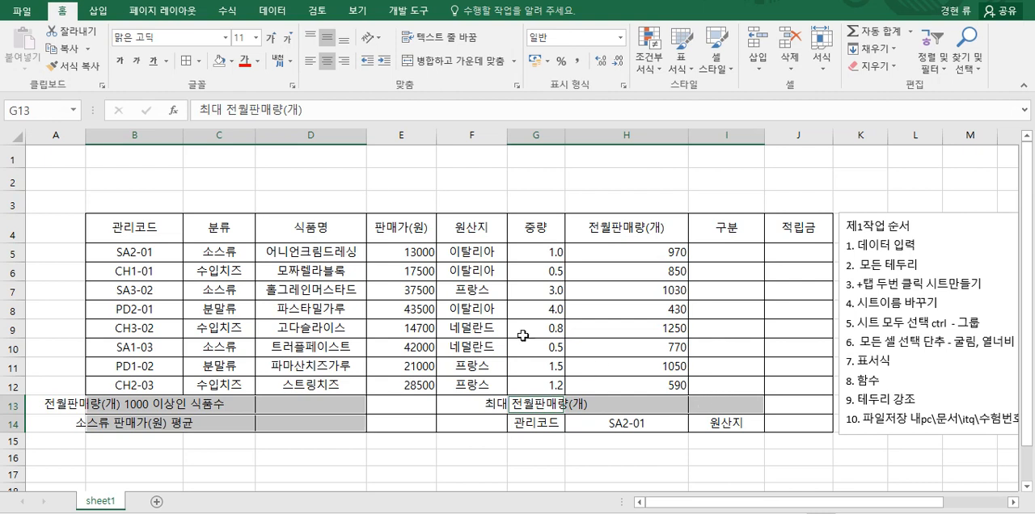
{"action": "left_click", "coordinate": [441, 64]}
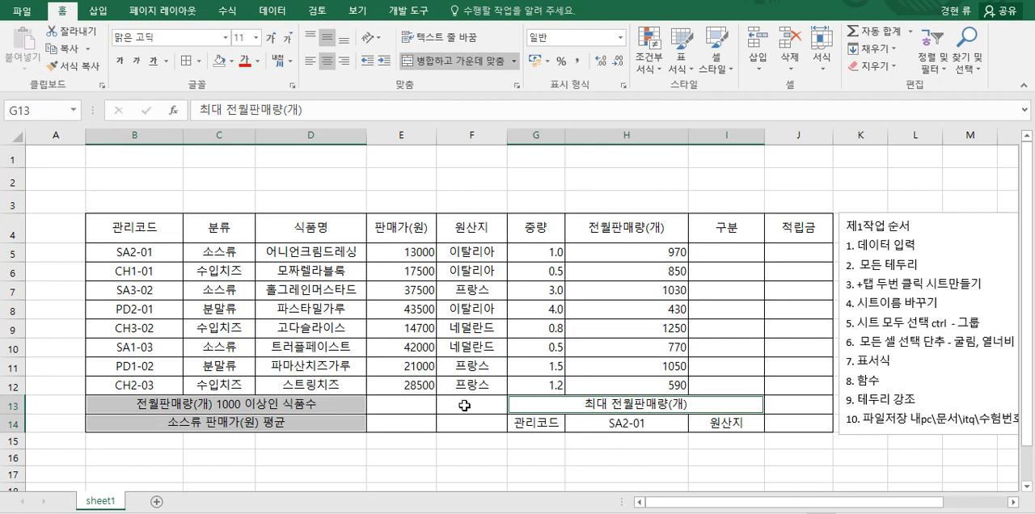
Step: Merge and center F13:F14 and add both diagonal borders so that an X crosses the merged cell
{"action": "left_click_drag", "start_coordinate": [465, 408], "coordinate": [465, 424]}
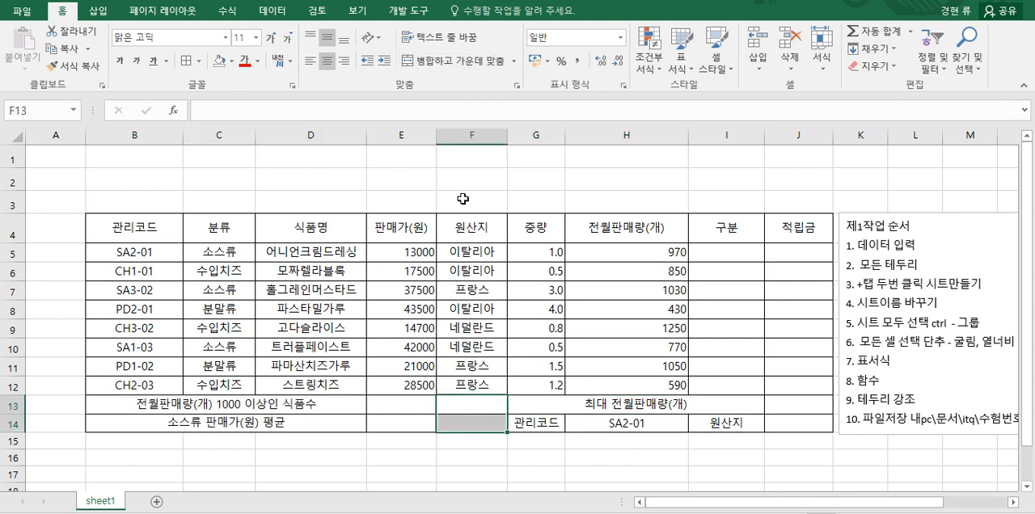
{"action": "left_click", "coordinate": [470, 67]}
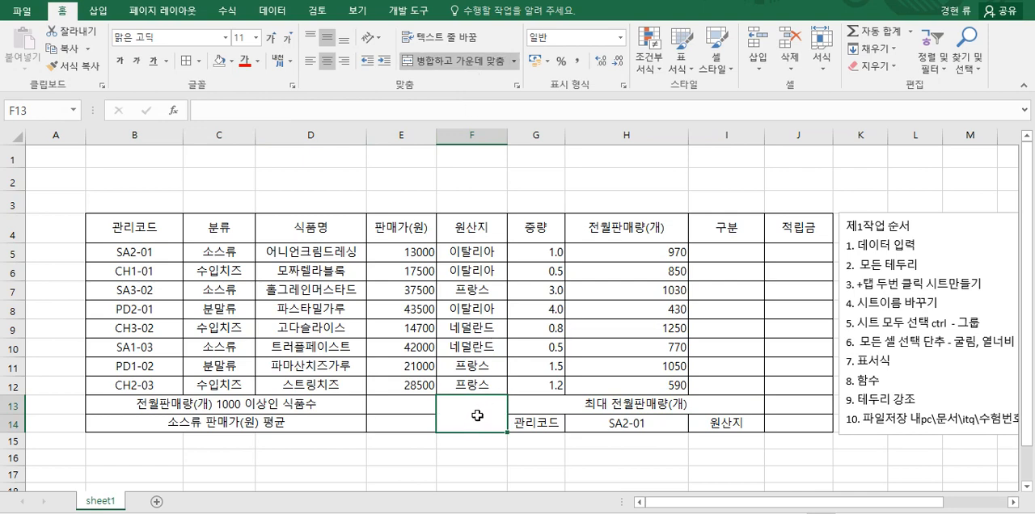
{"action": "key", "text": "ctrl+1"}
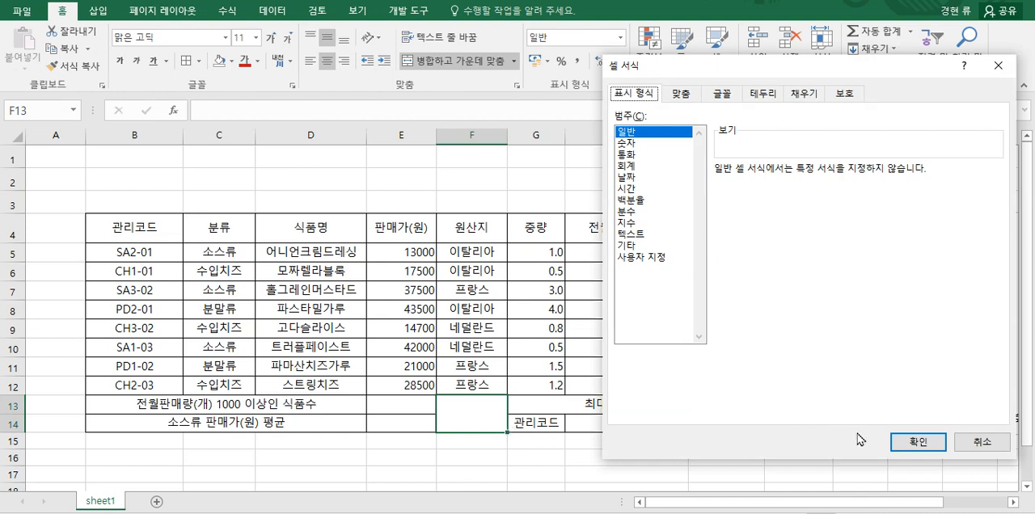
{"action": "left_click", "coordinate": [978, 451]}
{"action": "right_click", "coordinate": [485, 418]}
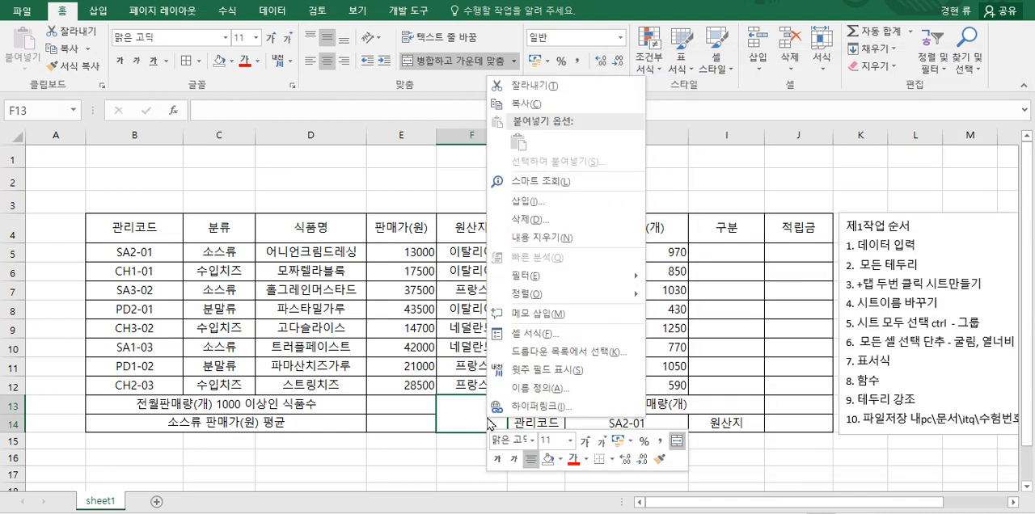
{"action": "left_click", "coordinate": [546, 332]}
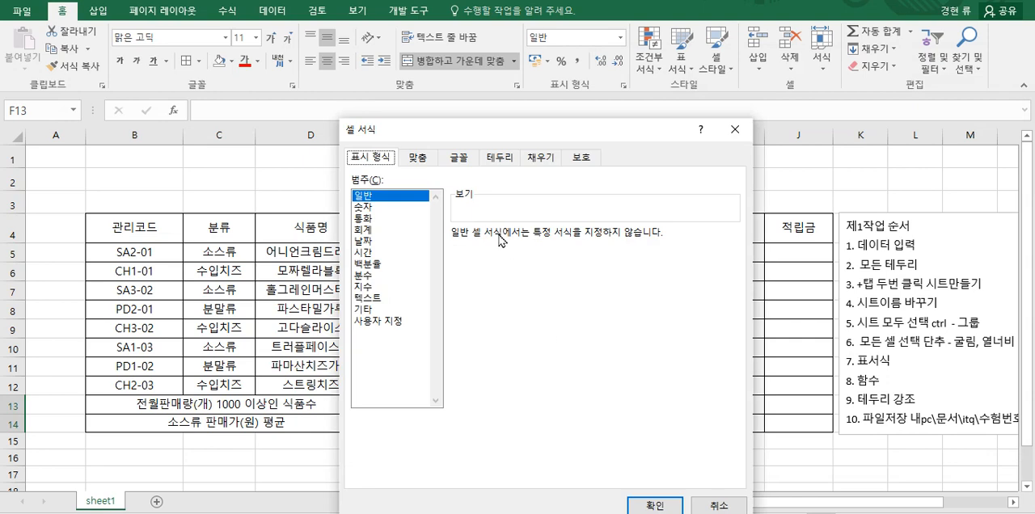
{"action": "left_click", "coordinate": [498, 159]}
{"action": "left_click", "coordinate": [470, 364]}
{"action": "left_click", "coordinate": [637, 364]}
{"action": "left_click", "coordinate": [654, 507]}
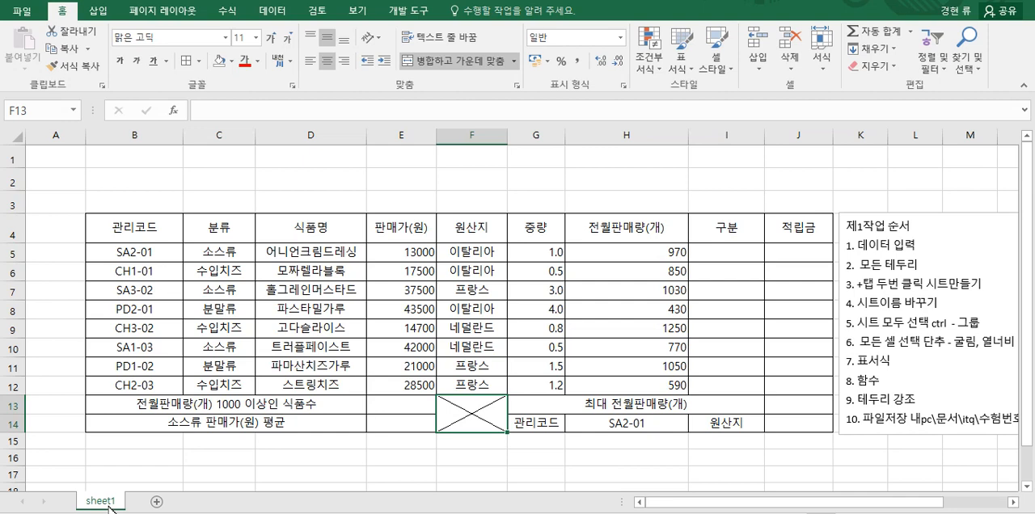
Step: Add two new worksheets after sheet1 and group all three sheets with sheet1 in front
{"action": "left_click", "coordinate": [158, 502]}
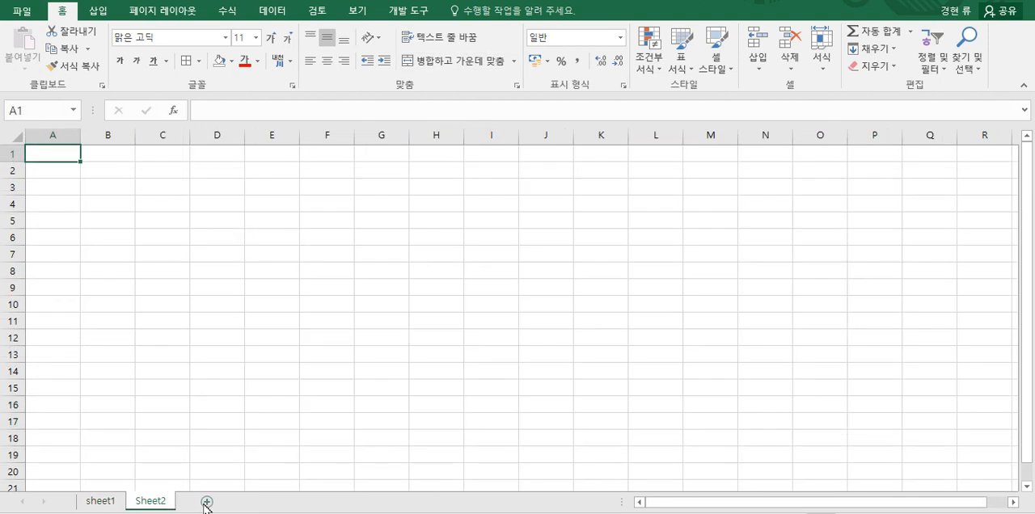
{"action": "left_click", "coordinate": [207, 502]}
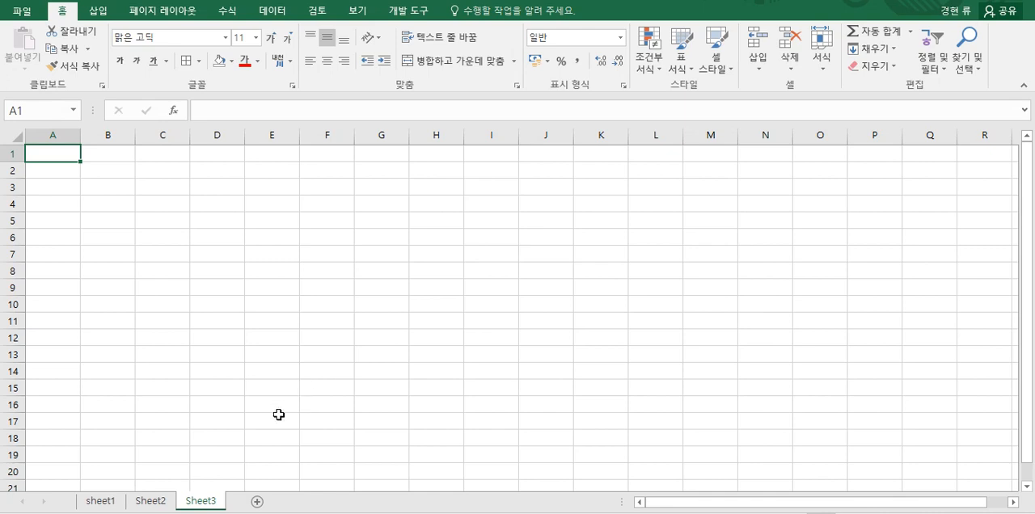
{"action": "left_click", "coordinate": [108, 503]}
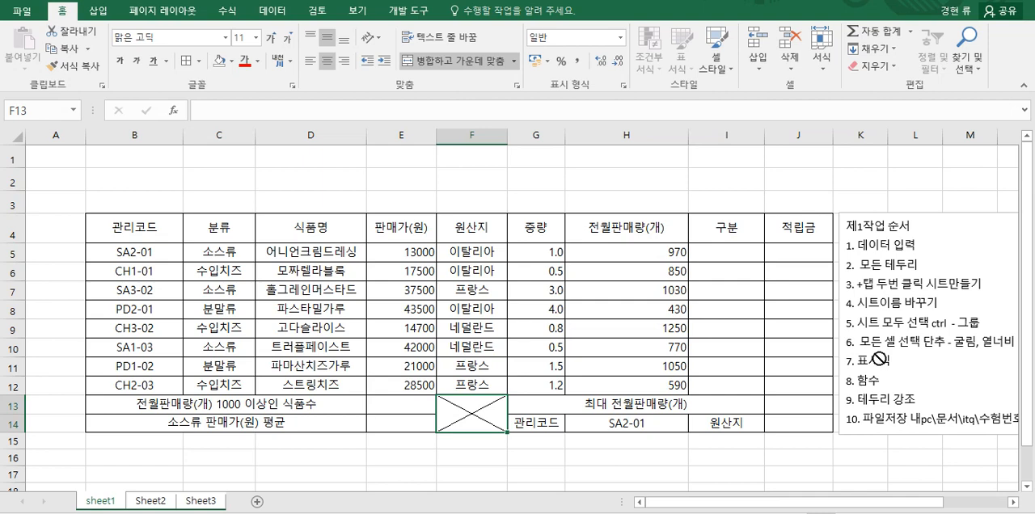
Step: Set the font of all cells on the grouped sheets to 굴림
{"action": "left_click", "coordinate": [20, 137]}
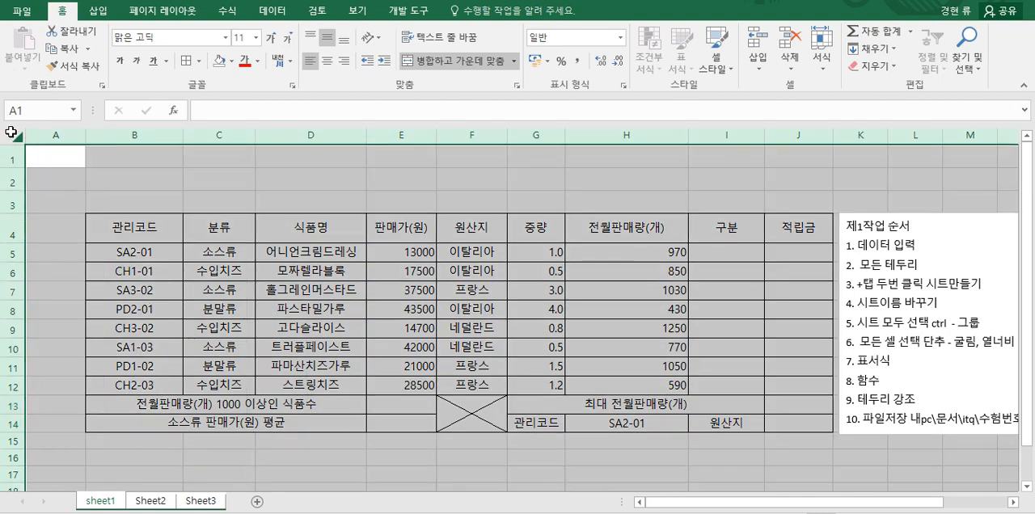
{"action": "left_click", "coordinate": [172, 38]}
{"action": "type", "text": "r"}
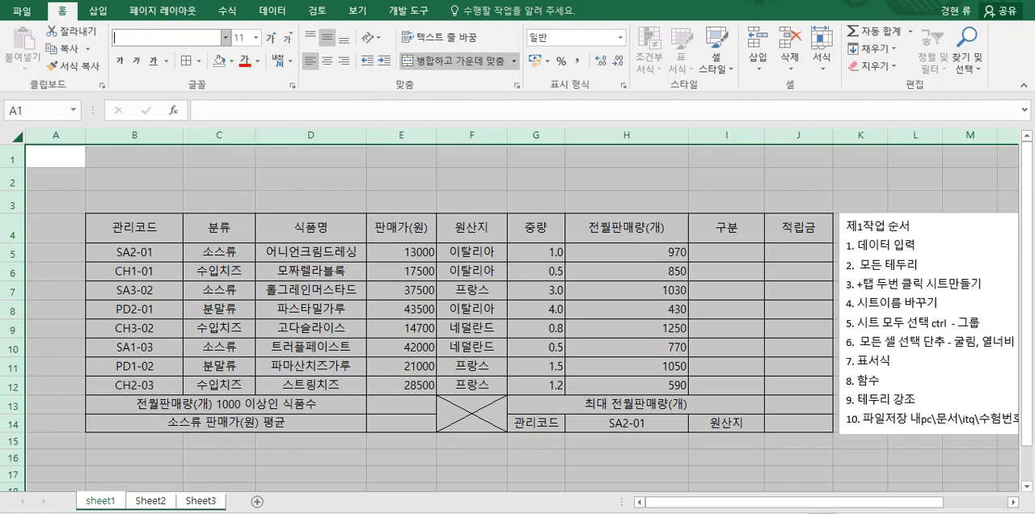
{"action": "type", "text": "nffla"}
{"action": "key", "text": "Return"}
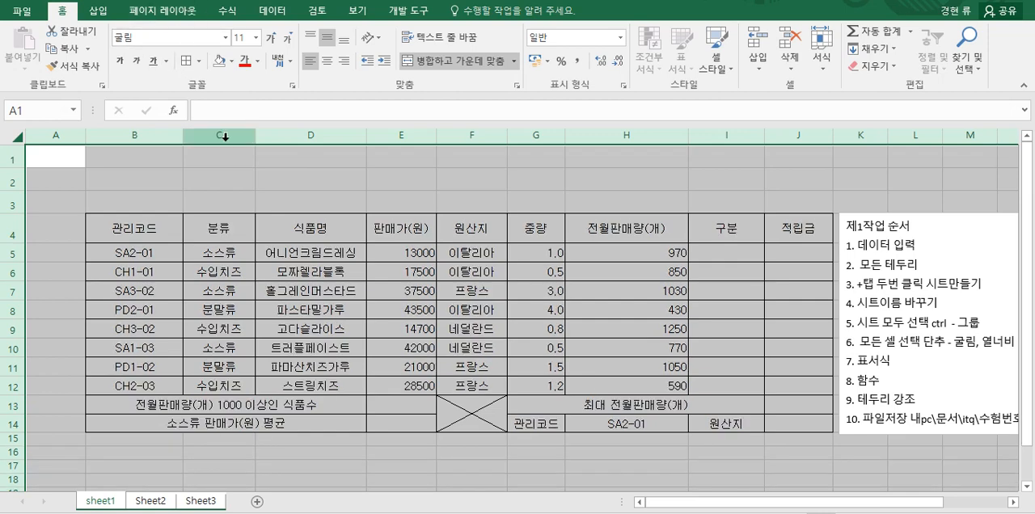
Step: Set the width of column A to 1 on the grouped sheets
{"action": "left_click", "coordinate": [58, 135]}
{"action": "right_click", "coordinate": [57, 135]}
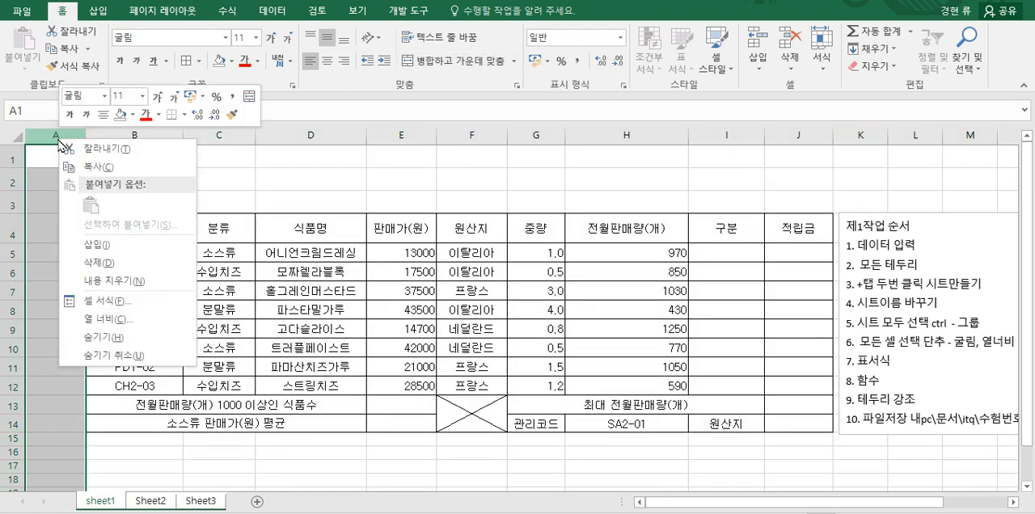
{"action": "left_click", "coordinate": [118, 320]}
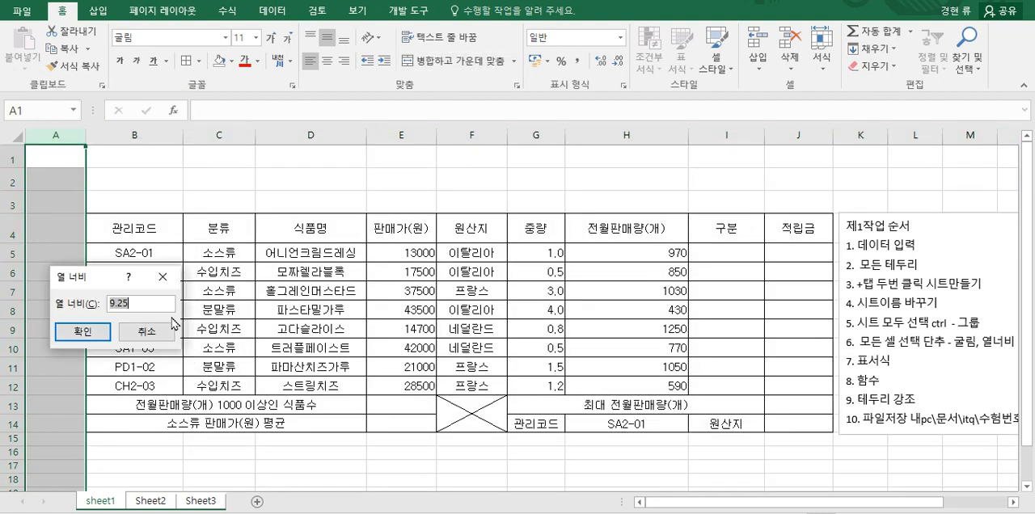
{"action": "type", "text": "1"}
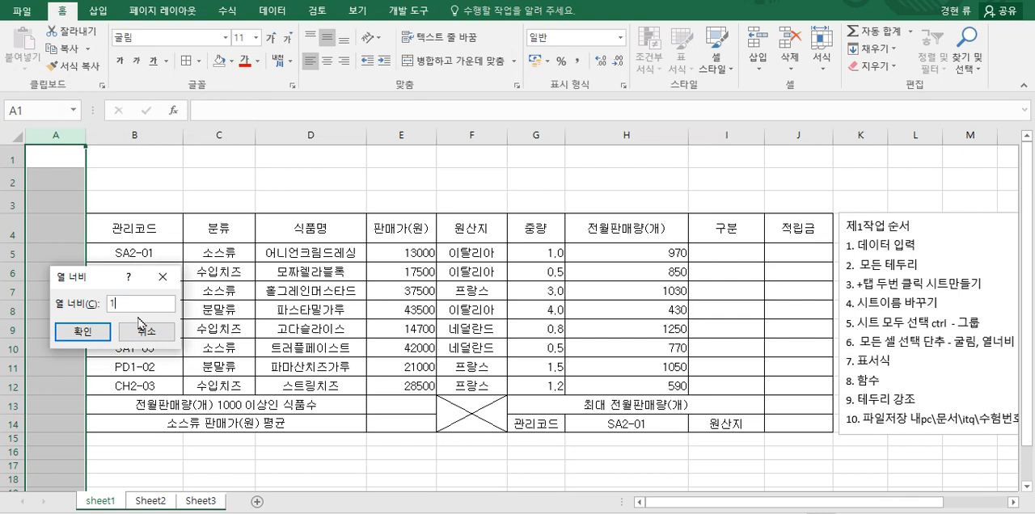
{"action": "left_click", "coordinate": [82, 331]}
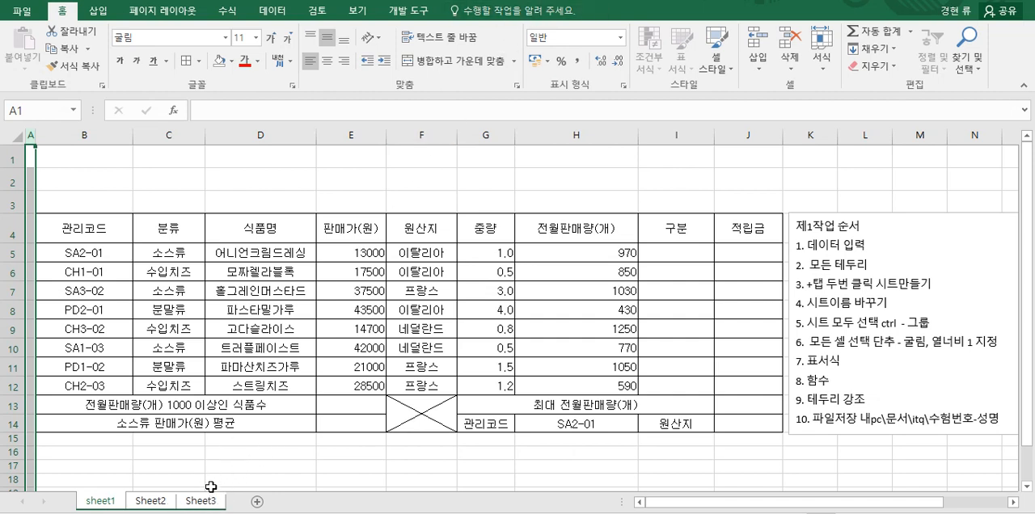
Step: Ungroup the three worksheets and deselect column A on sheet1
{"action": "right_click", "coordinate": [103, 506]}
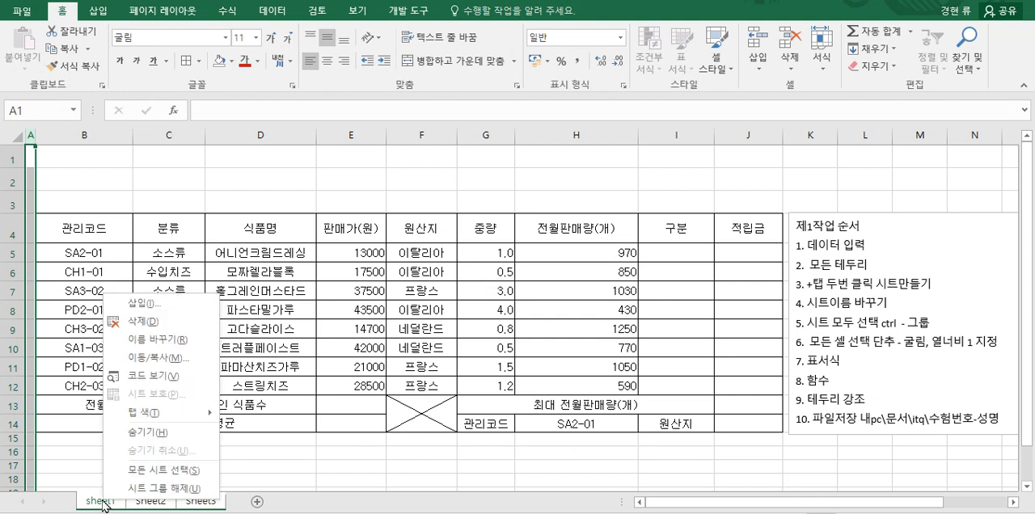
{"action": "left_click", "coordinate": [154, 489]}
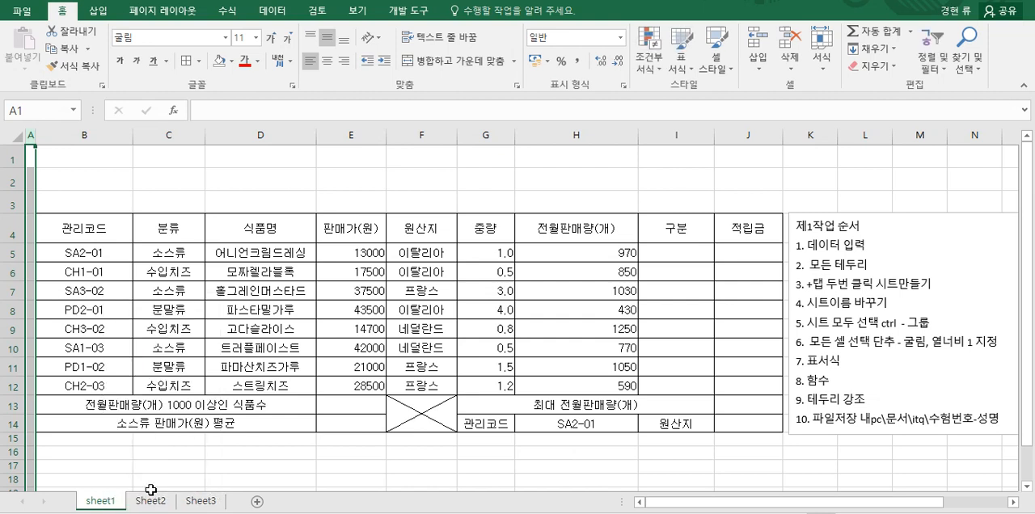
{"action": "left_click", "coordinate": [305, 469]}
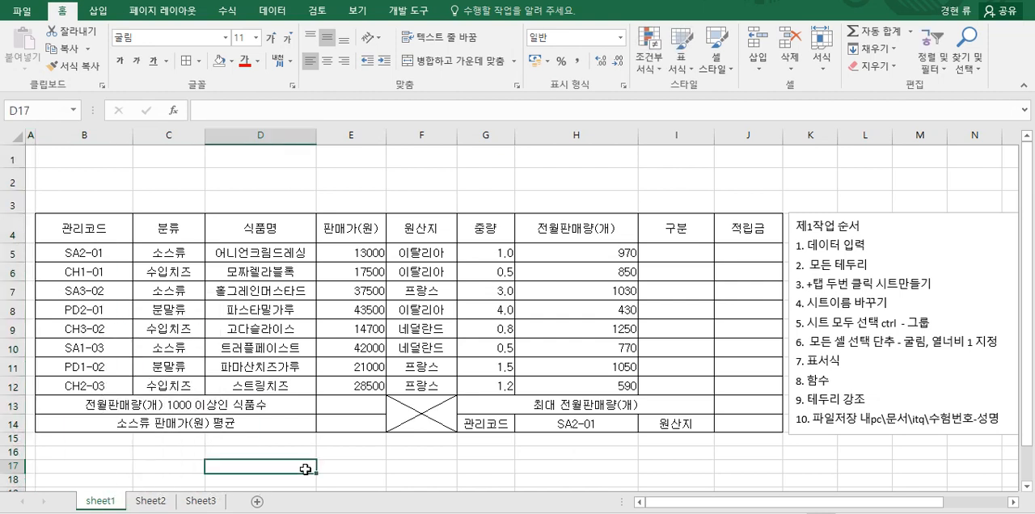
Step: Check the font and the column A width on sheet1, Sheet2 and Sheet3, finishing on sheet1
{"action": "left_click", "coordinate": [151, 503]}
{"action": "left_click", "coordinate": [202, 505]}
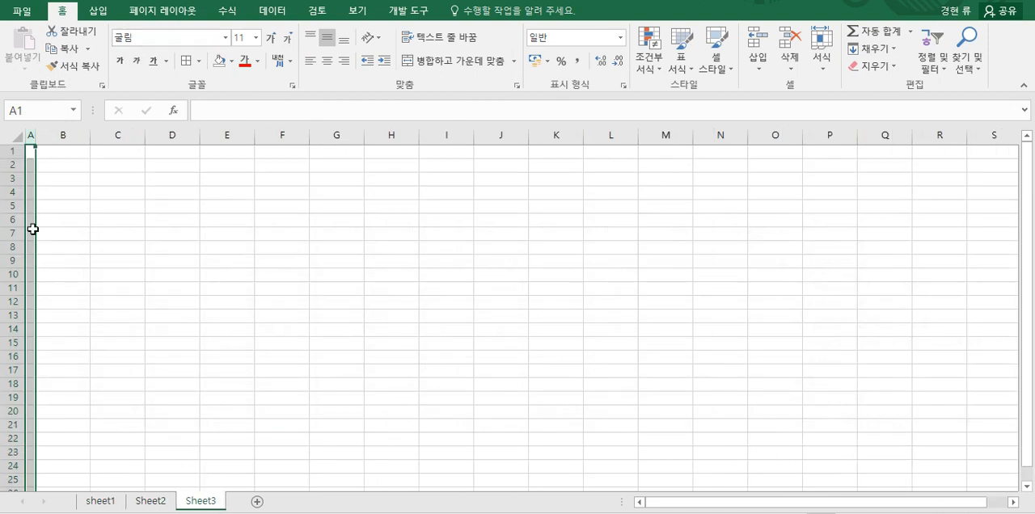
{"action": "left_click", "coordinate": [150, 506]}
{"action": "left_click", "coordinate": [103, 506]}
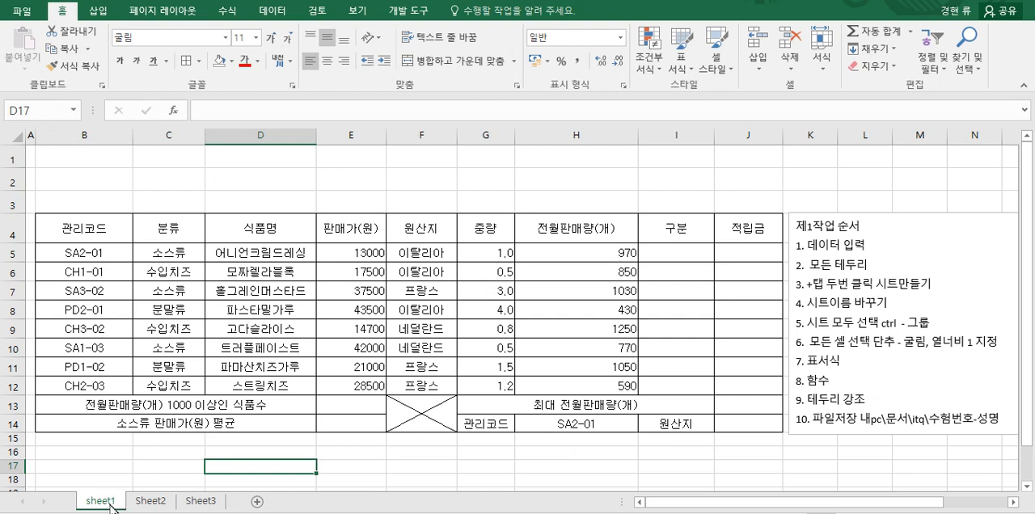
{"action": "left_click", "coordinate": [151, 506]}
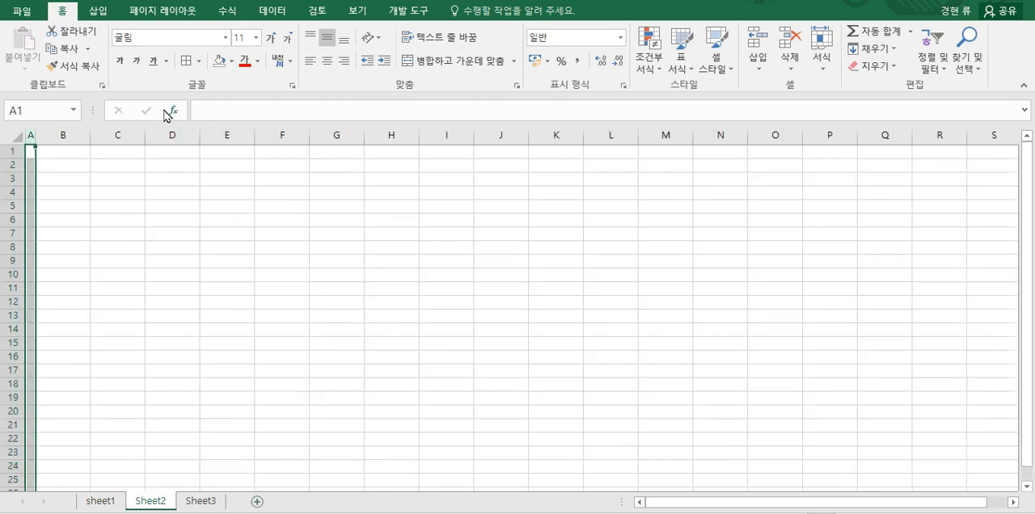
{"action": "left_click", "coordinate": [204, 505]}
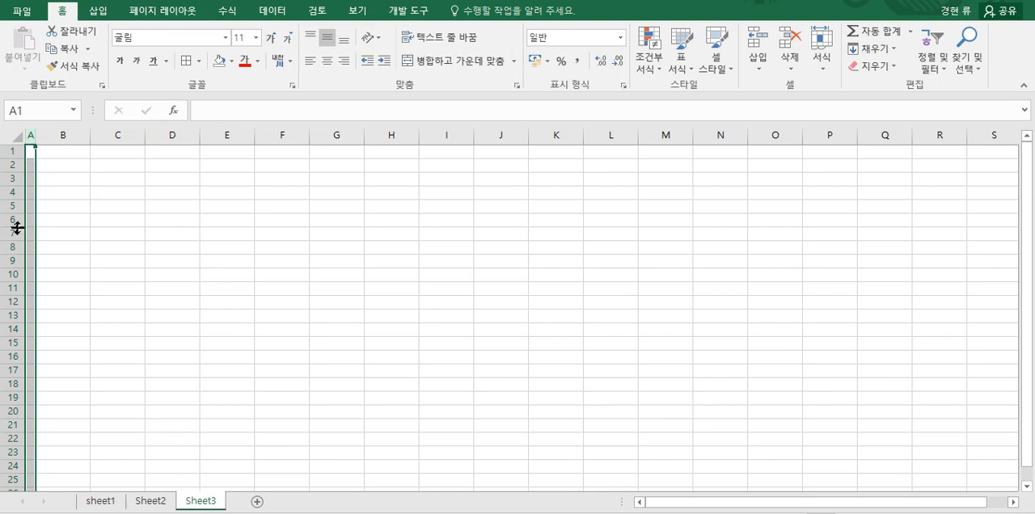
{"action": "left_click", "coordinate": [102, 502]}
{"action": "left_click", "coordinate": [199, 505]}
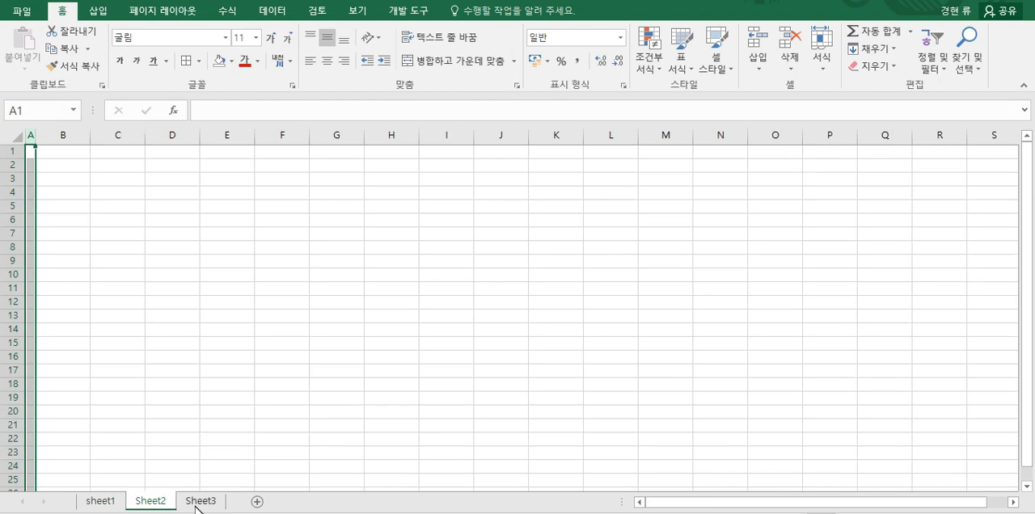
{"action": "left_click", "coordinate": [106, 505]}
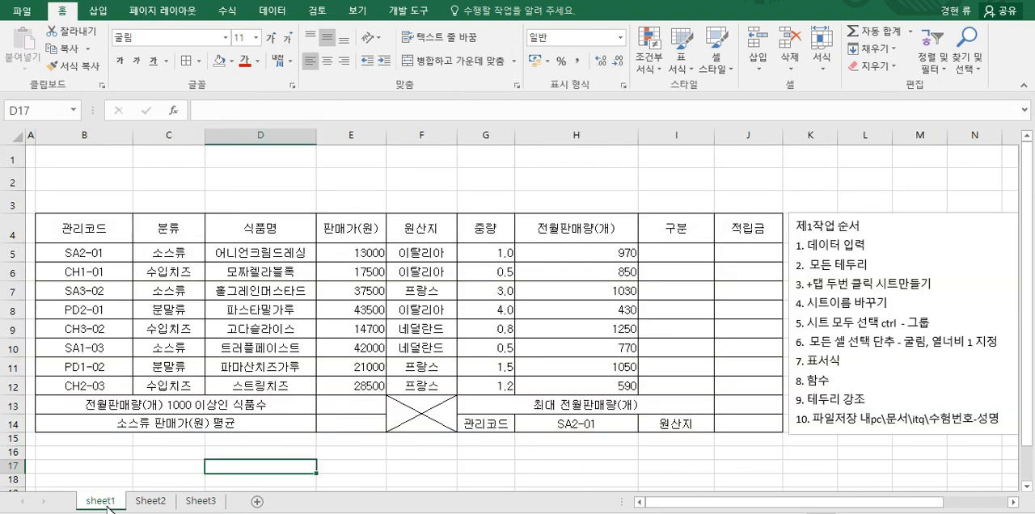
Step: Rename sheet1 as 제1작업 and Sheet2 as 제2작업
{"action": "double_click", "coordinate": [106, 503]}
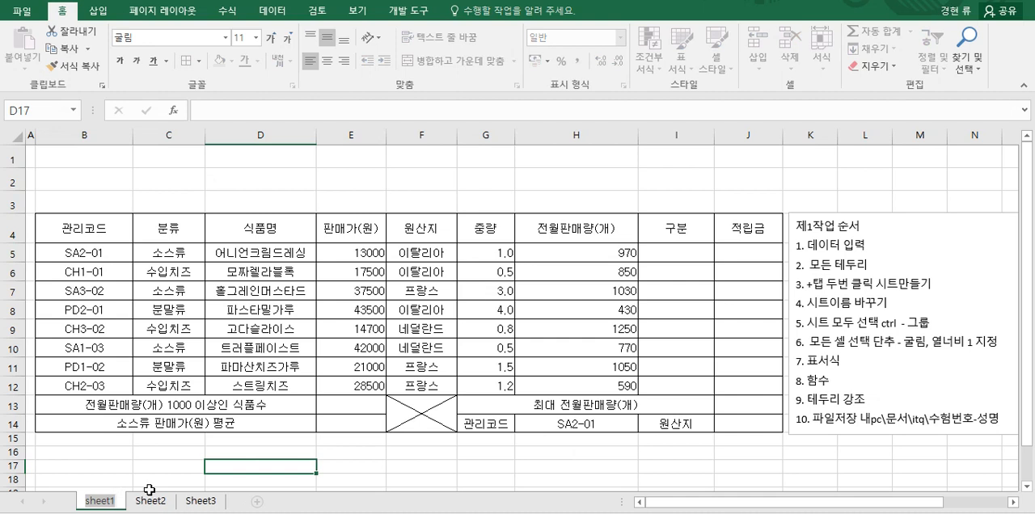
{"action": "type", "text": "제1작ㅇ"}
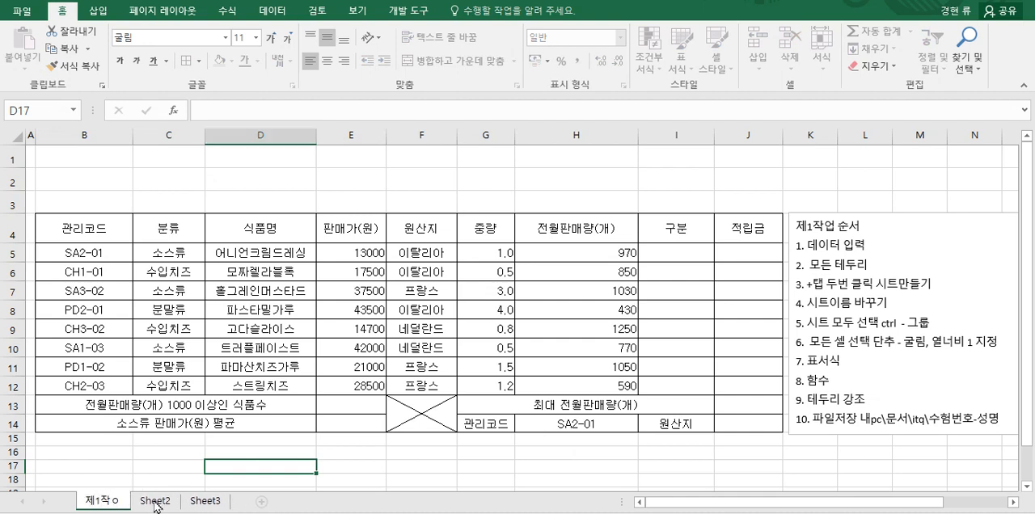
{"action": "type", "text": "업"}
{"action": "left_click", "coordinate": [155, 503]}
{"action": "right_click", "coordinate": [154, 503]}
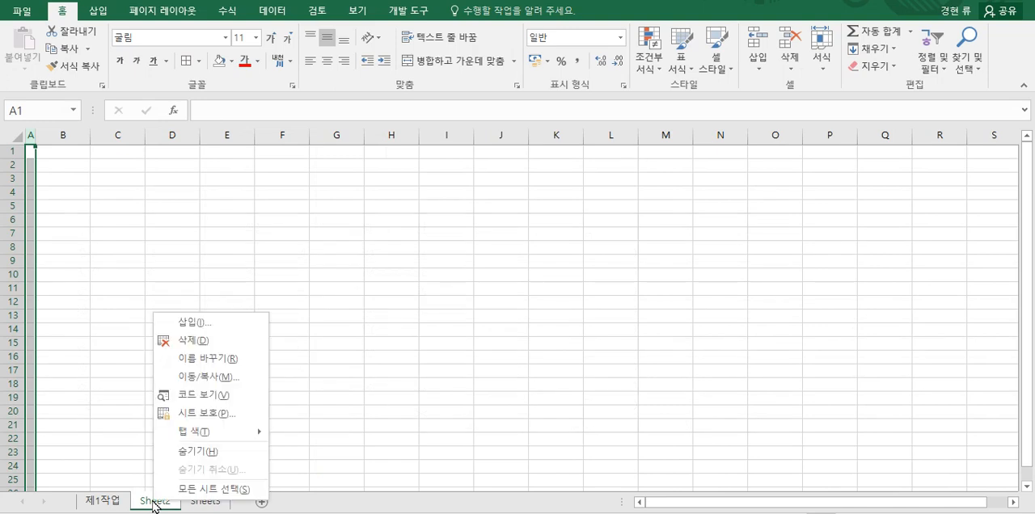
{"action": "left_click", "coordinate": [210, 359]}
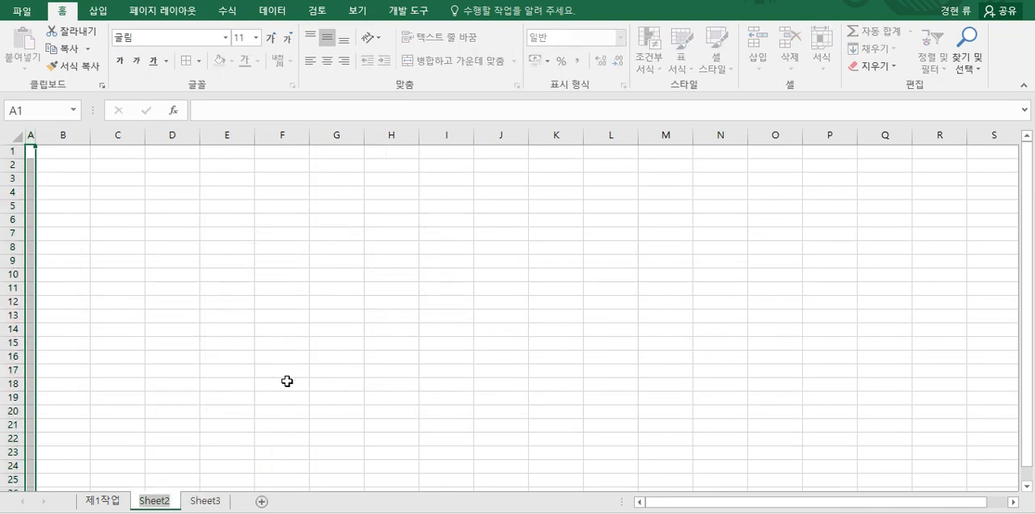
{"action": "type", "text": "제2작업"}
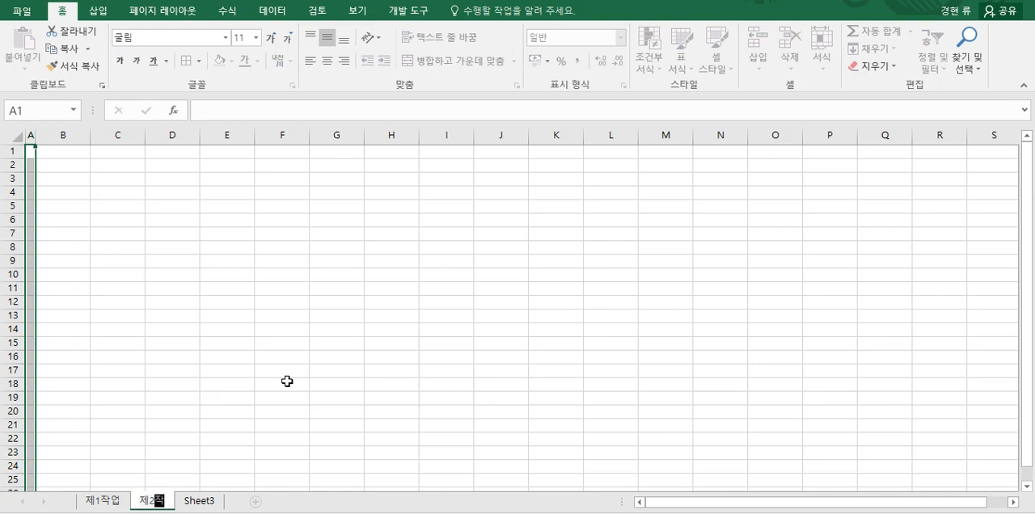
Step: Rename Sheet3 as 제3작업 and return to the 제1작업 sheet
{"action": "left_click", "coordinate": [209, 500]}
{"action": "double_click", "coordinate": [210, 501]}
{"action": "type", "text": "제3"}
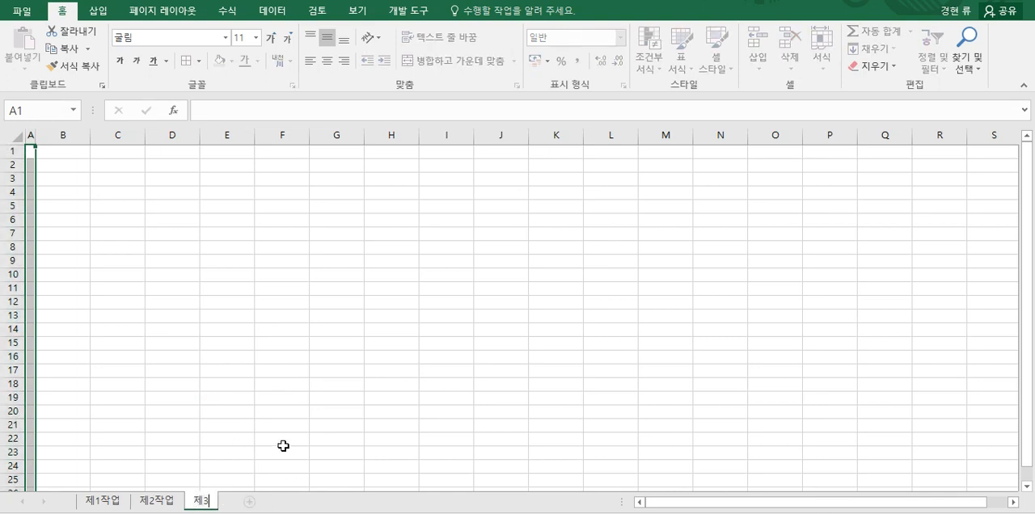
{"action": "type", "text": "작업"}
{"action": "left_click", "coordinate": [283, 446]}
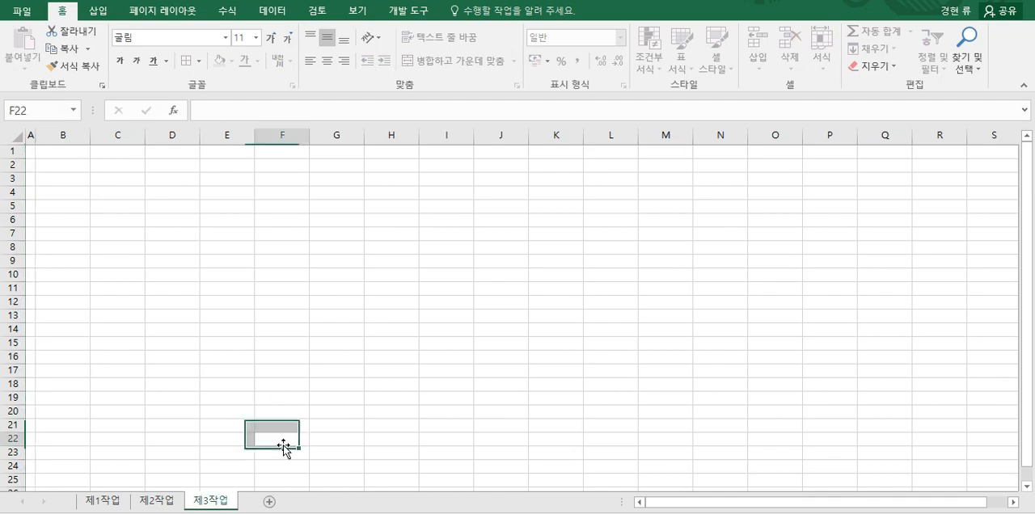
{"action": "left_click", "coordinate": [107, 501]}
{"action": "left_click", "coordinate": [158, 502]}
{"action": "left_click", "coordinate": [209, 502]}
{"action": "left_click", "coordinate": [115, 504]}
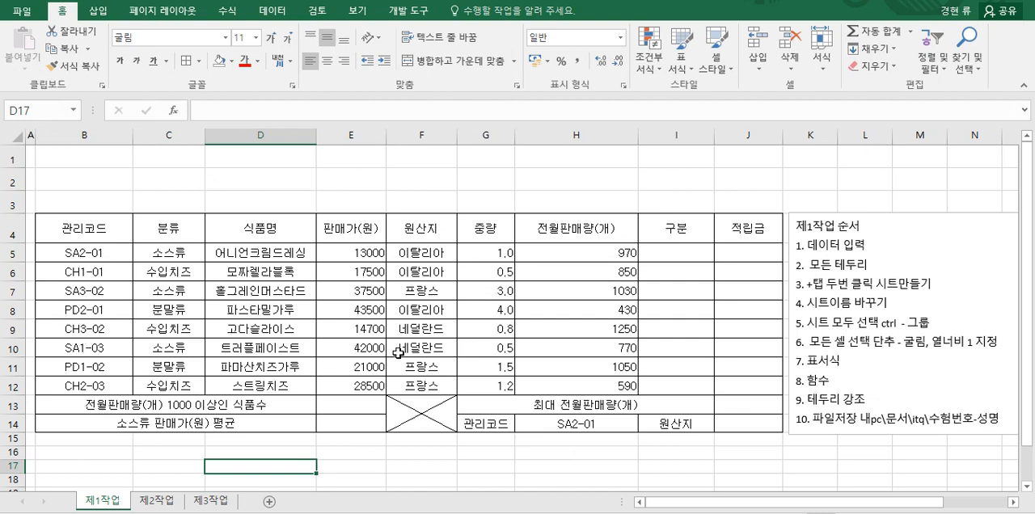
Step: Apply the comma style to the 판매가(원) values in E5:E12
{"action": "left_click", "coordinate": [362, 254]}
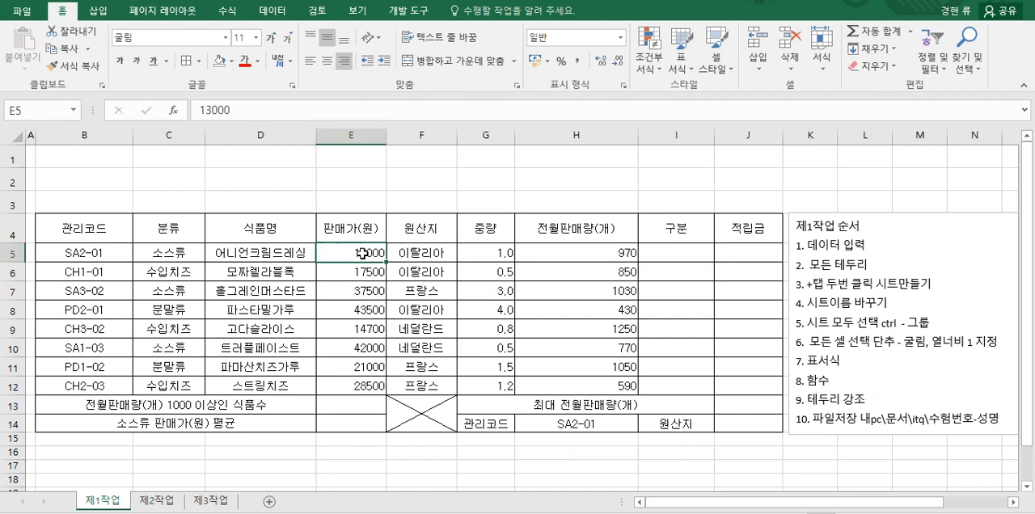
{"action": "left_click", "coordinate": [498, 257]}
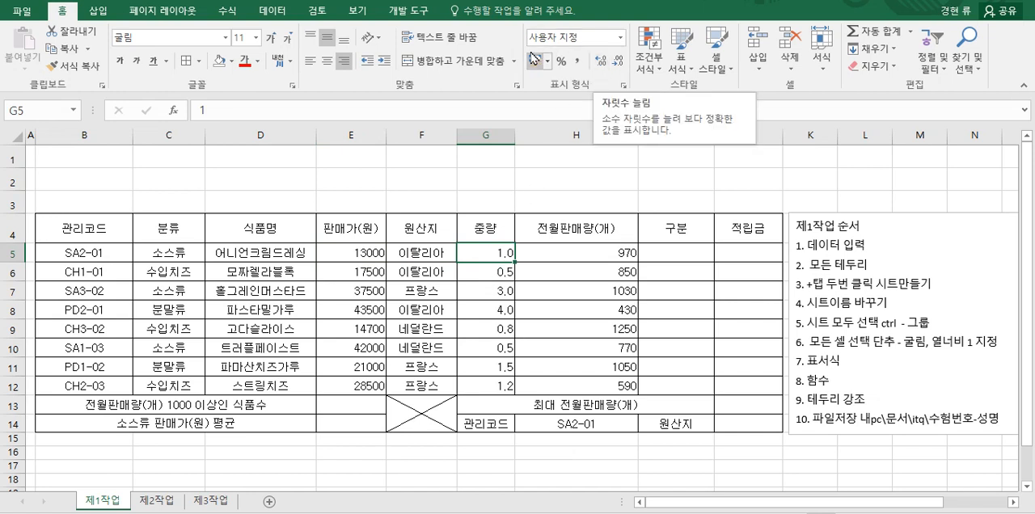
{"action": "left_click_drag", "start_coordinate": [357, 252], "coordinate": [352, 388]}
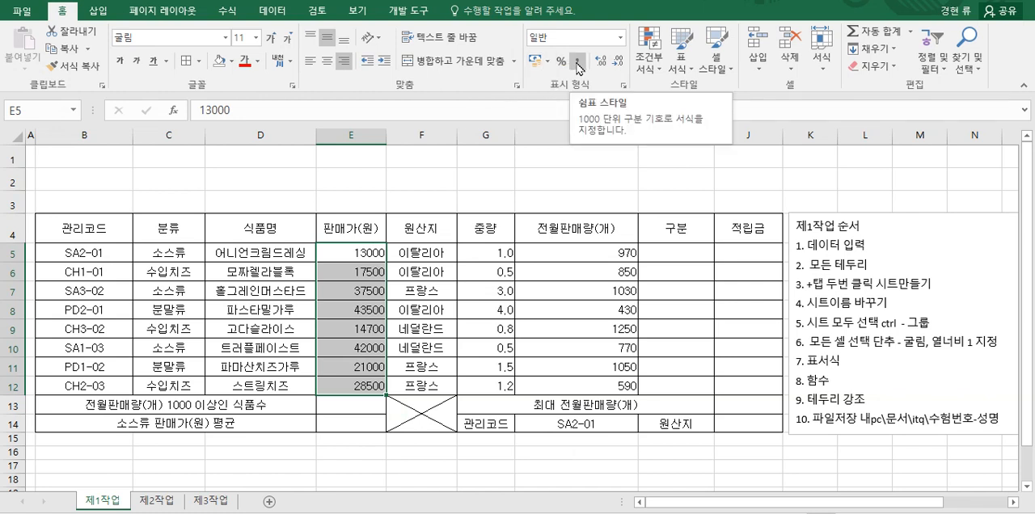
{"action": "left_click", "coordinate": [578, 63]}
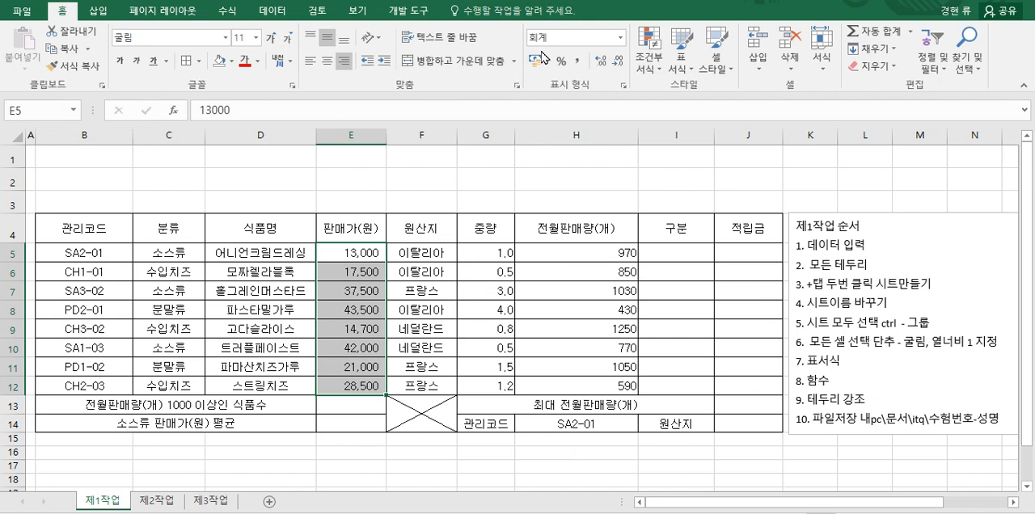
Step: Apply the comma style to the 중량 values in G5:G12 and show one decimal place
{"action": "left_click_drag", "start_coordinate": [488, 252], "coordinate": [477, 383]}
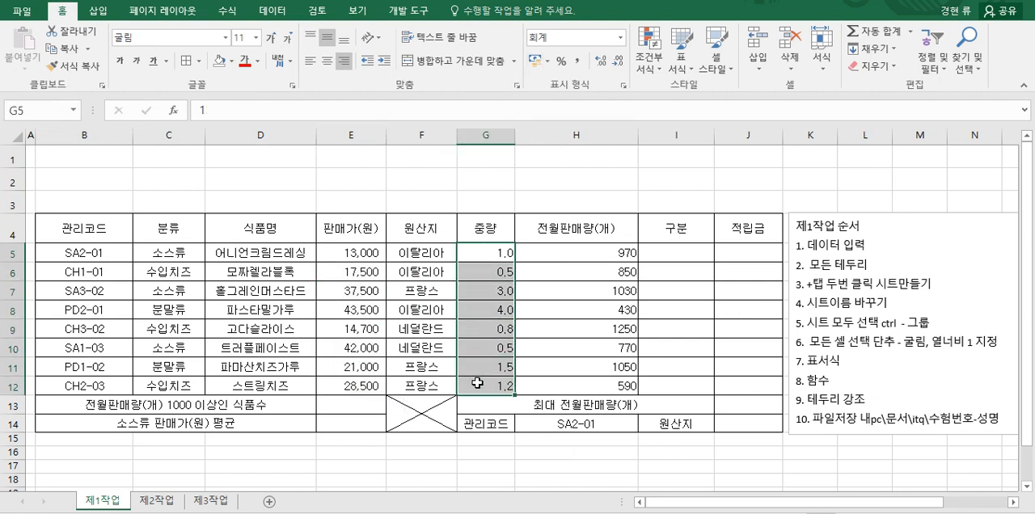
{"action": "left_click", "coordinate": [577, 62]}
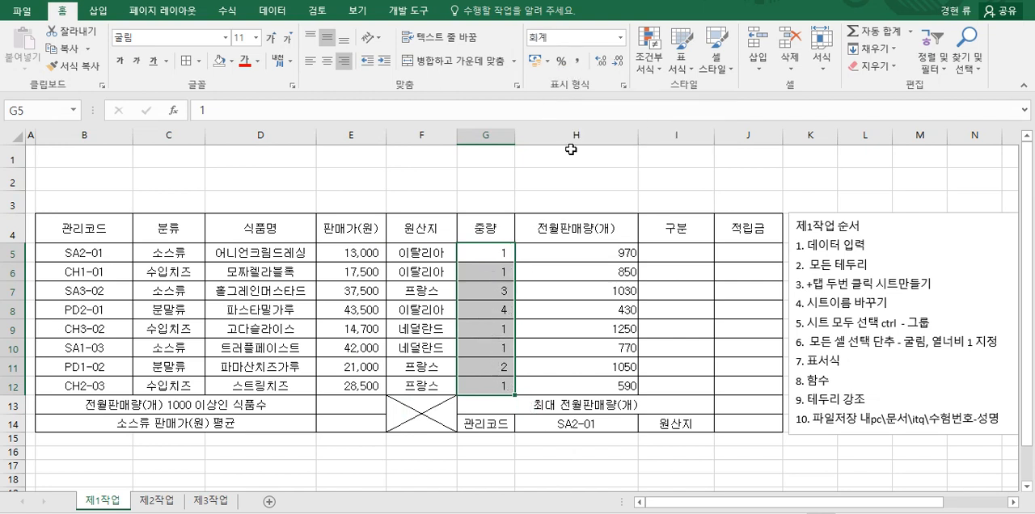
{"action": "left_click", "coordinate": [599, 64]}
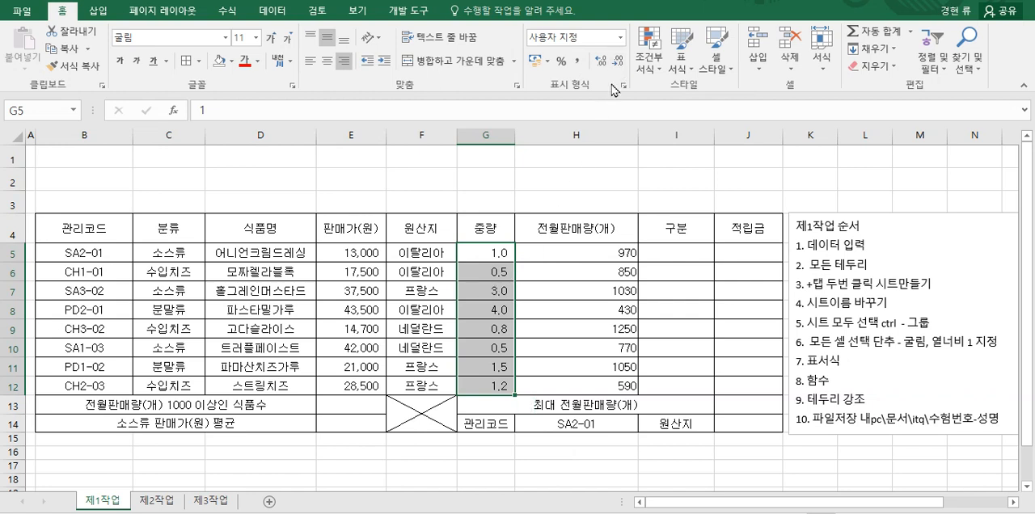
Step: Try the comma style on H5:H12 and reset the range to the General (일반) number format
{"action": "left_click_drag", "start_coordinate": [593, 249], "coordinate": [582, 387]}
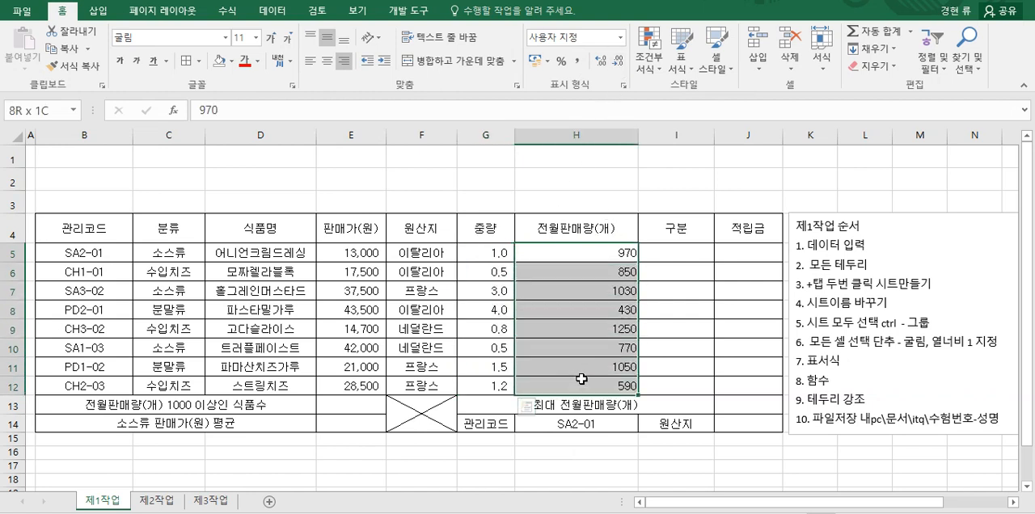
{"action": "left_click", "coordinate": [578, 63]}
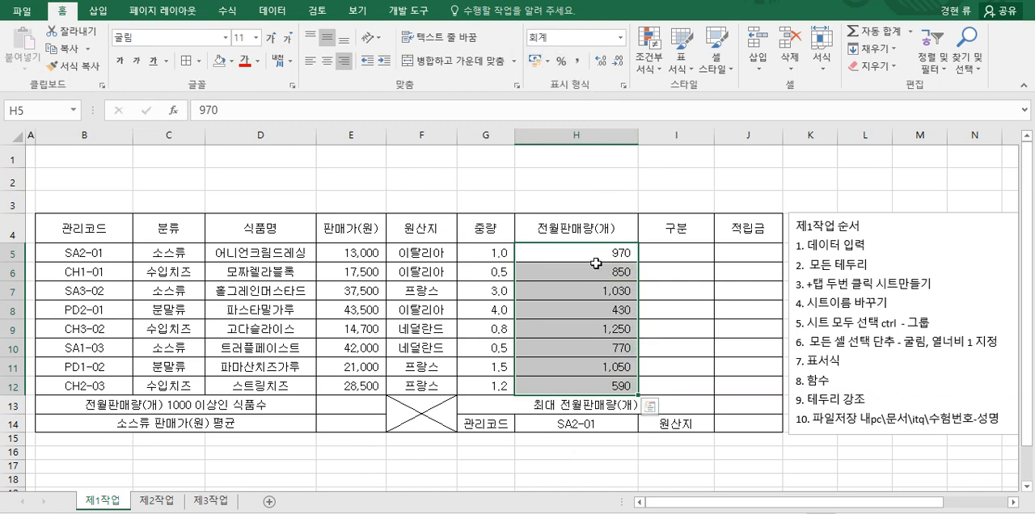
{"action": "left_click_drag", "start_coordinate": [563, 252], "coordinate": [545, 387]}
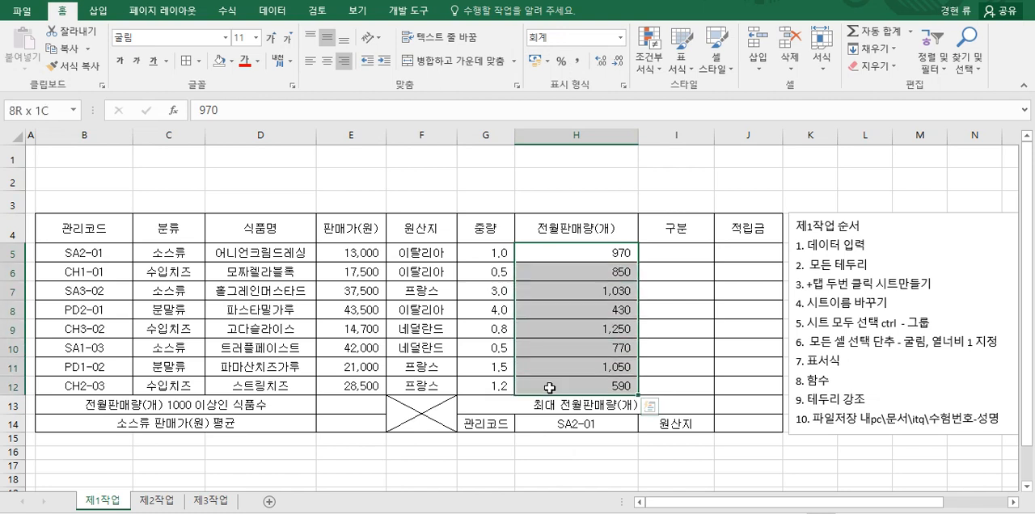
{"action": "left_click", "coordinate": [620, 38]}
{"action": "left_click", "coordinate": [598, 73]}
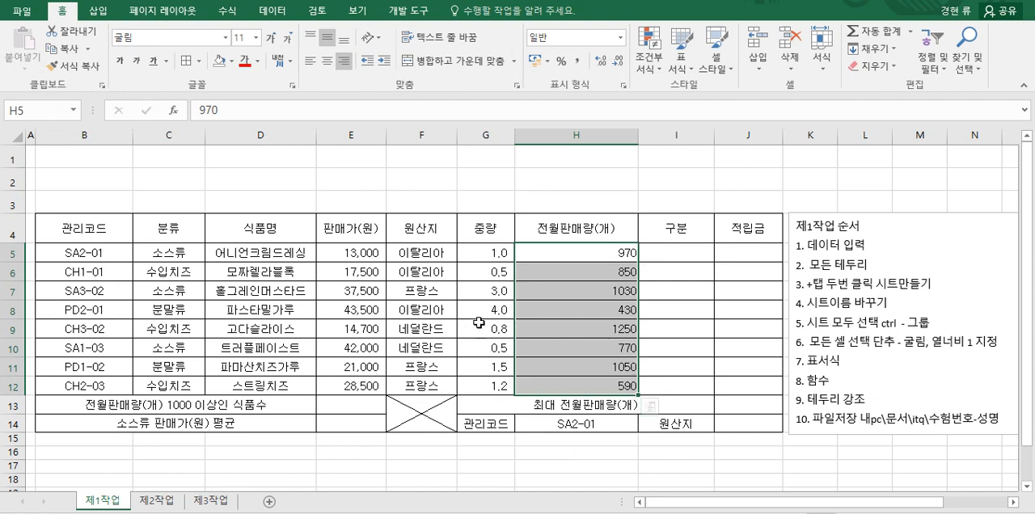
Step: Format the 전월판매량(개) values in H5:H12 as 숫자 with the 1000 단위 구분 기호 enabled
{"action": "left_click", "coordinate": [624, 87]}
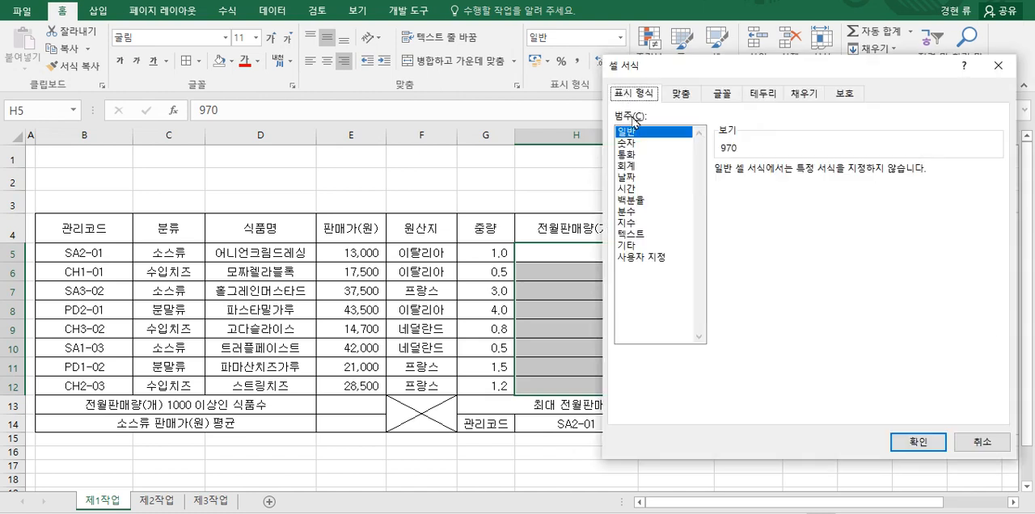
{"action": "left_click", "coordinate": [630, 143]}
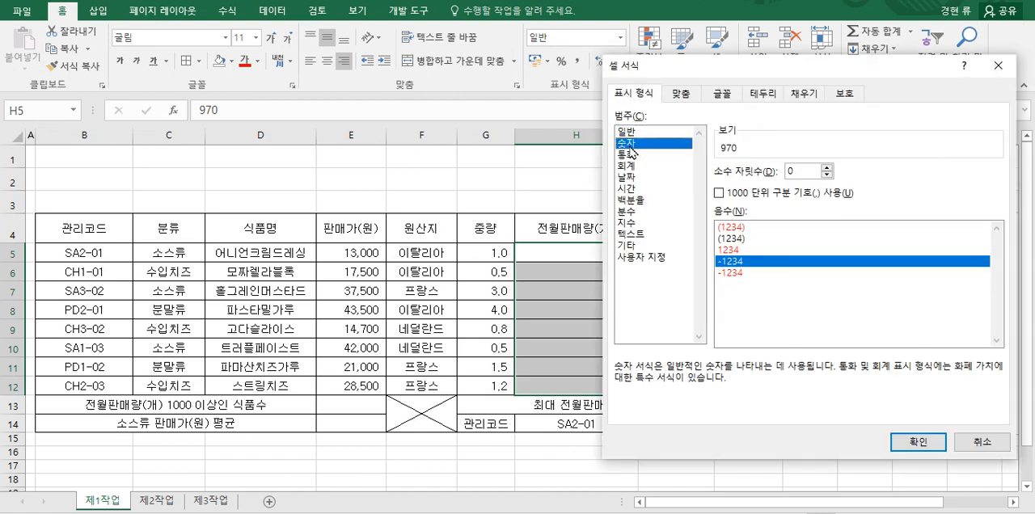
{"action": "left_click", "coordinate": [718, 194]}
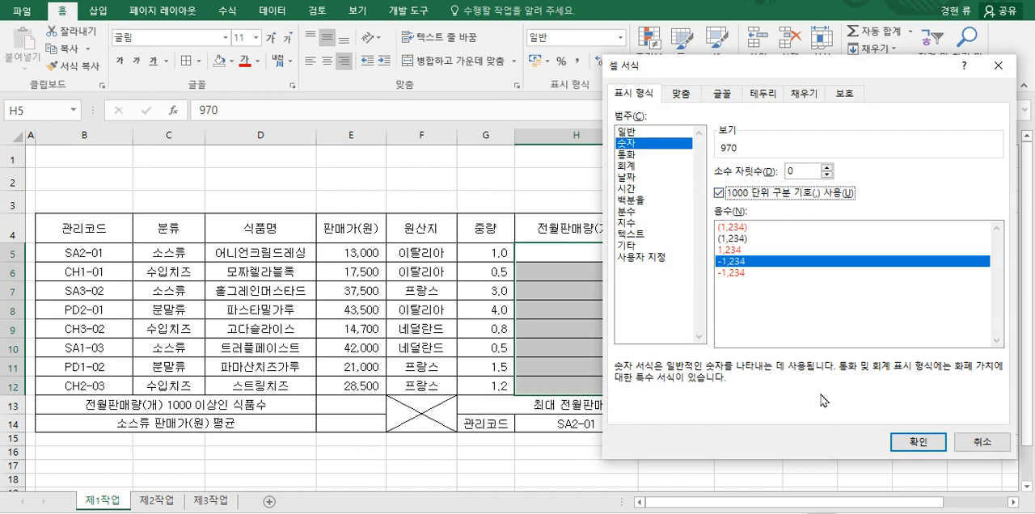
{"action": "left_click", "coordinate": [909, 441]}
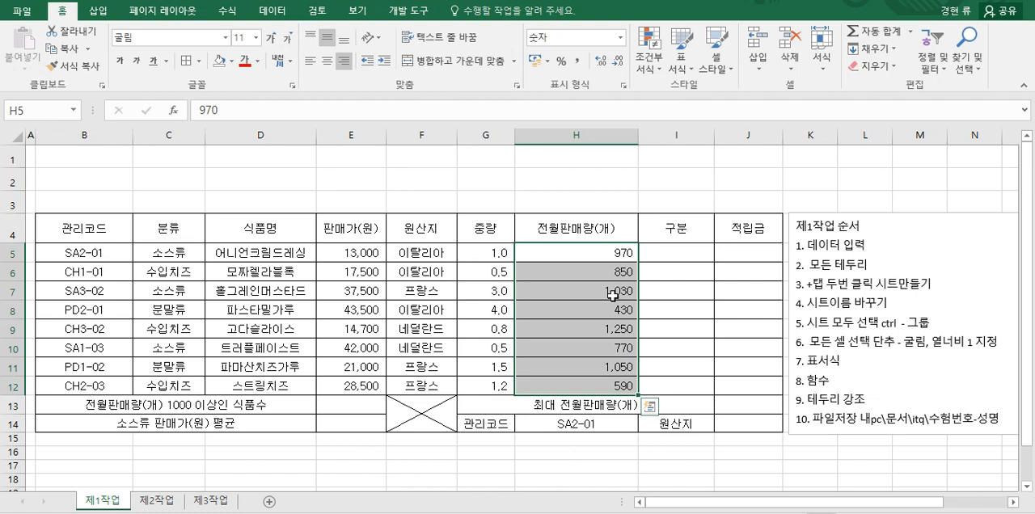
{"action": "left_click", "coordinate": [365, 256]}
{"action": "left_click", "coordinate": [490, 256]}
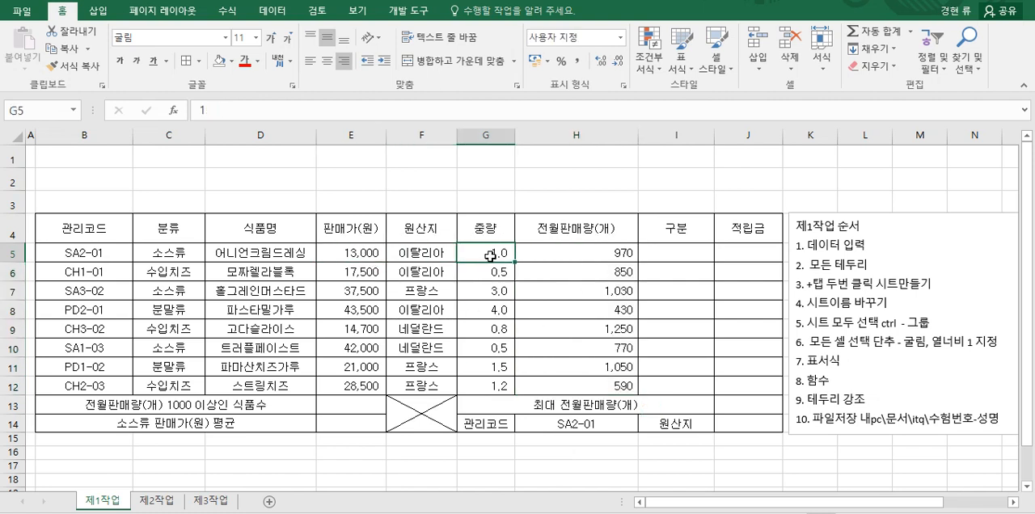
{"action": "left_click", "coordinate": [570, 257]}
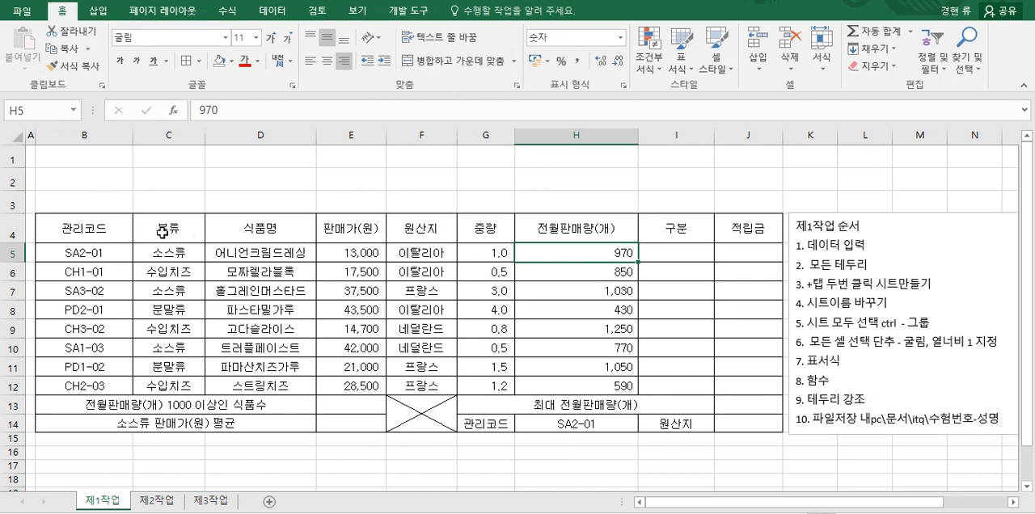
Step: Fill the header row B4:J4 and the label cells G14 and I14 with the standard 주황 color
{"action": "left_click_drag", "start_coordinate": [102, 228], "coordinate": [724, 233]}
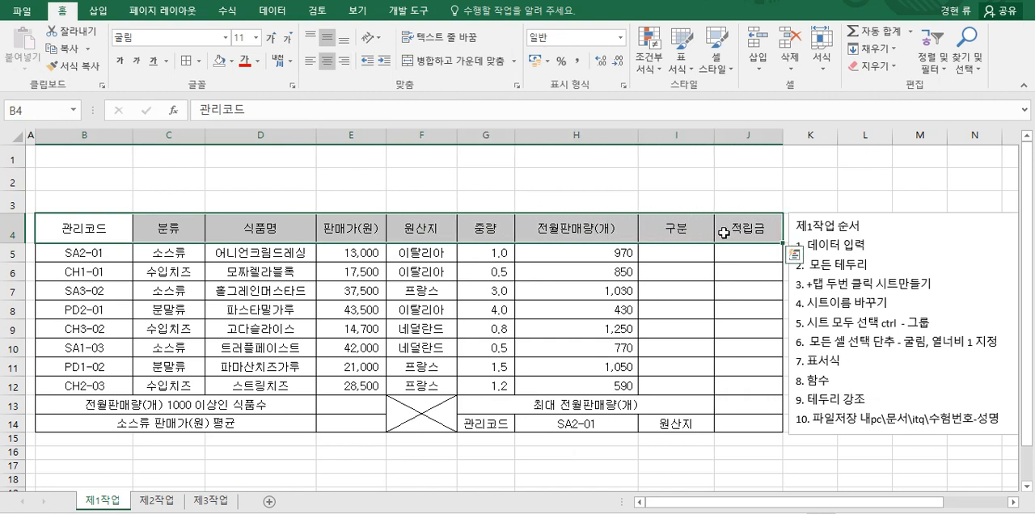
{"action": "left_click", "coordinate": [231, 63]}
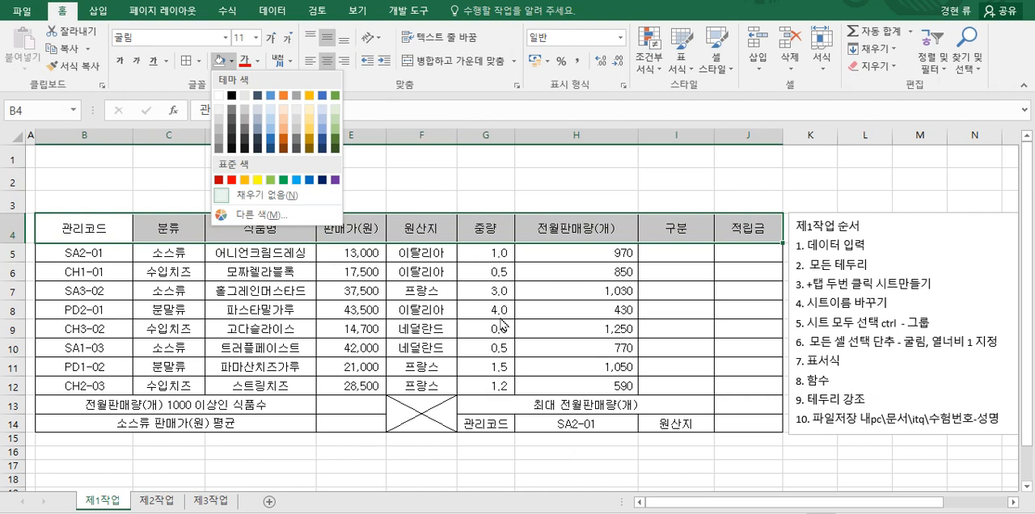
{"action": "left_click", "coordinate": [490, 427]}
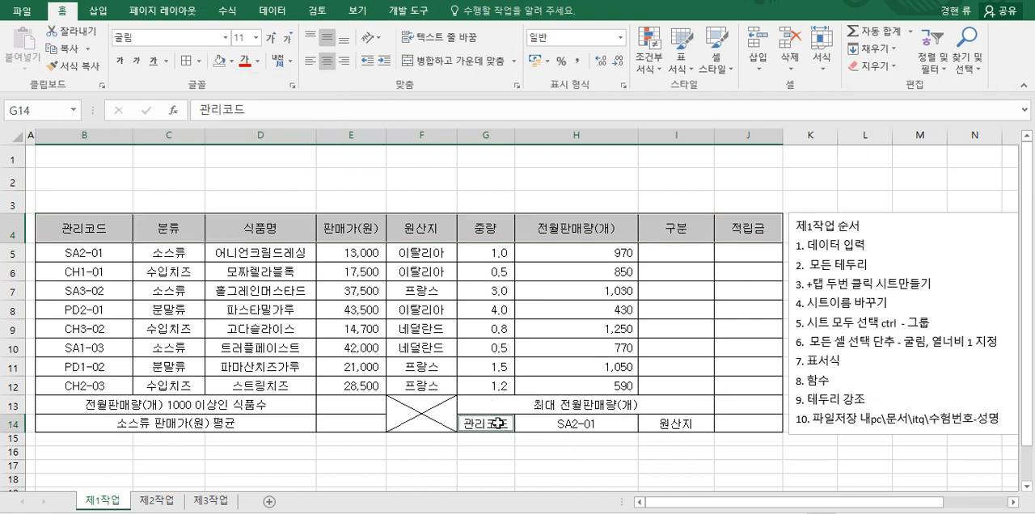
{"action": "left_click", "coordinate": [679, 424]}
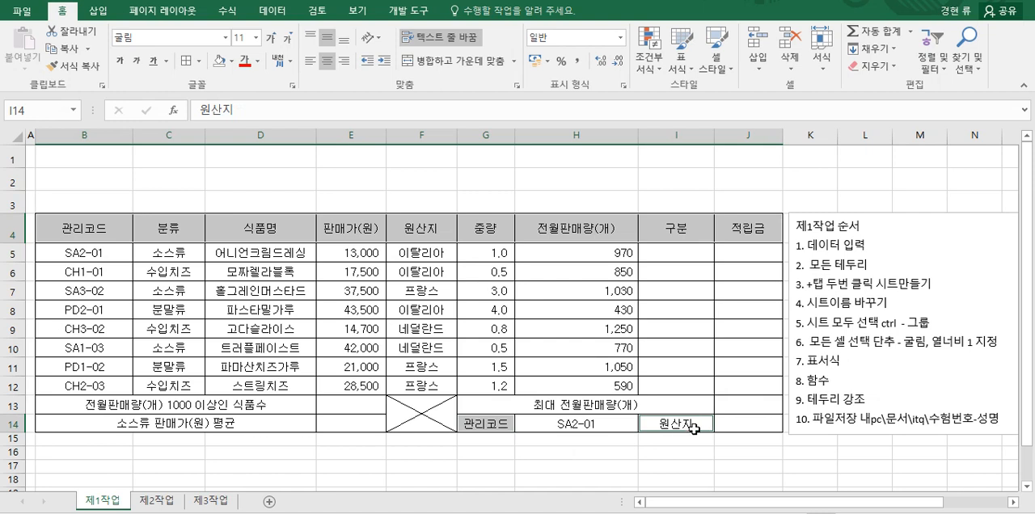
{"action": "left_click", "coordinate": [232, 63]}
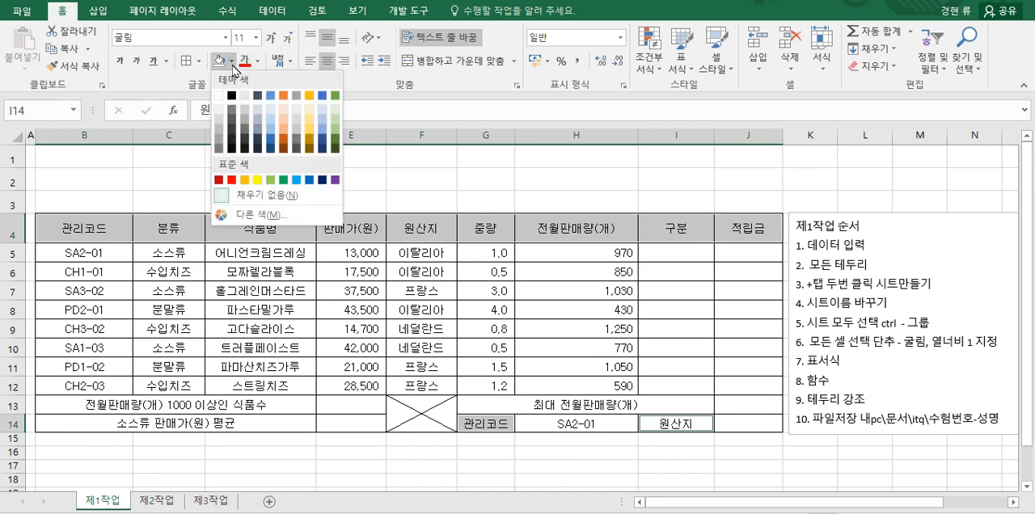
{"action": "left_click", "coordinate": [244, 185]}
{"action": "left_click", "coordinate": [524, 311]}
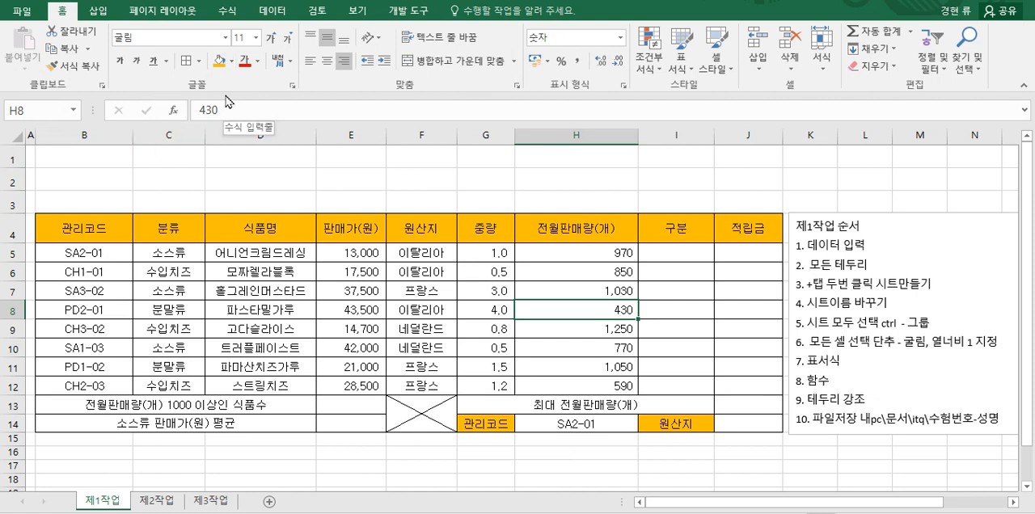
Step: Draw a cross (십자형) shape about 15.4 cm wide and 1.9 cm high across rows 1 to 3 above the table
{"action": "left_click", "coordinate": [96, 13]}
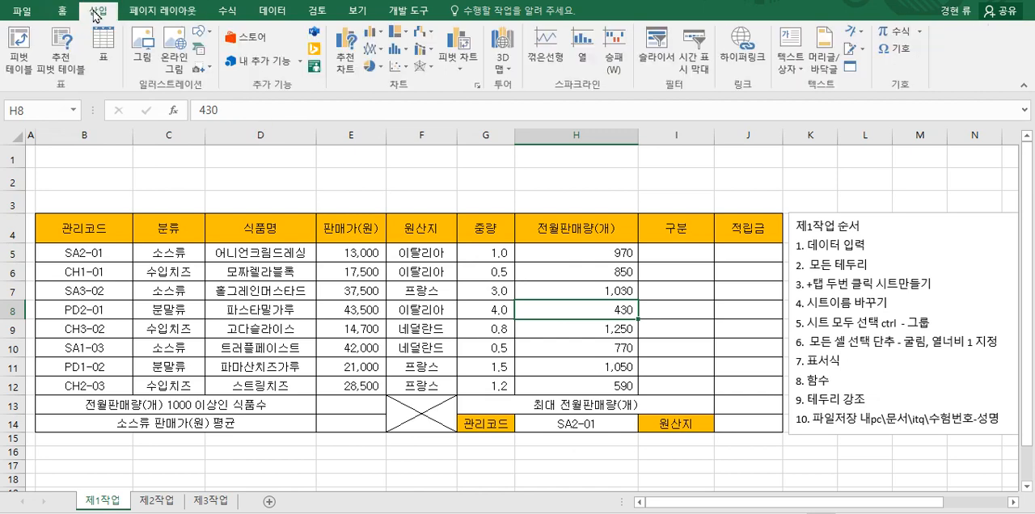
{"action": "left_click", "coordinate": [198, 31]}
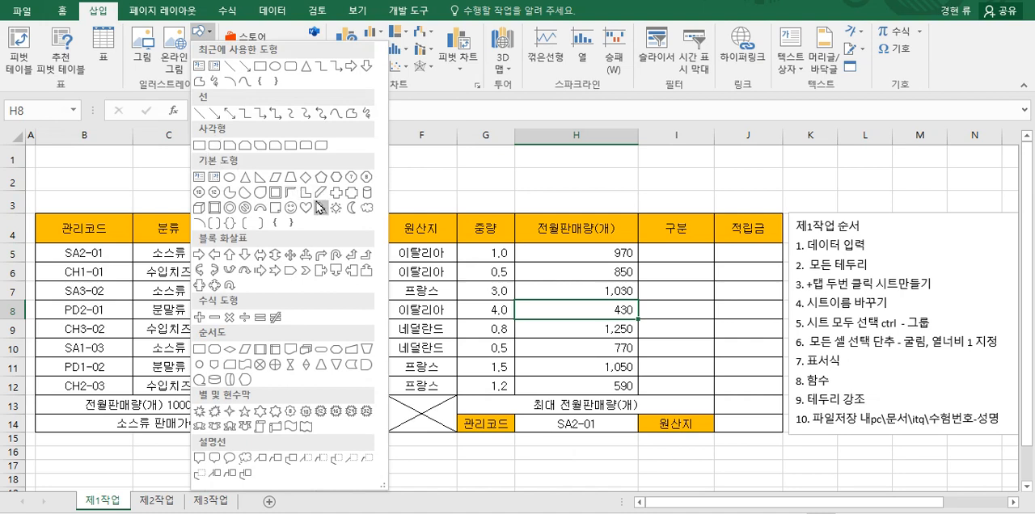
{"action": "left_click", "coordinate": [335, 196]}
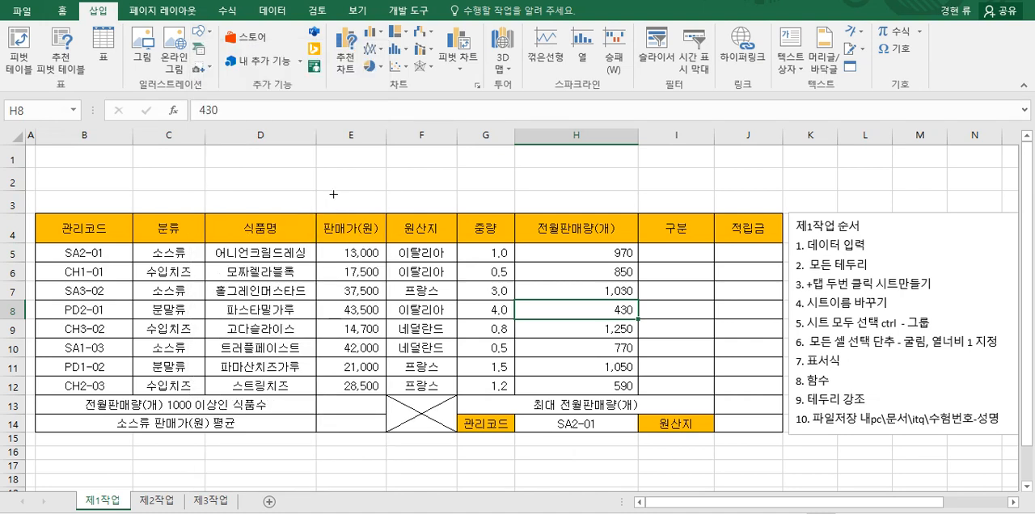
{"action": "left_click_drag", "start_coordinate": [56, 151], "coordinate": [499, 205]}
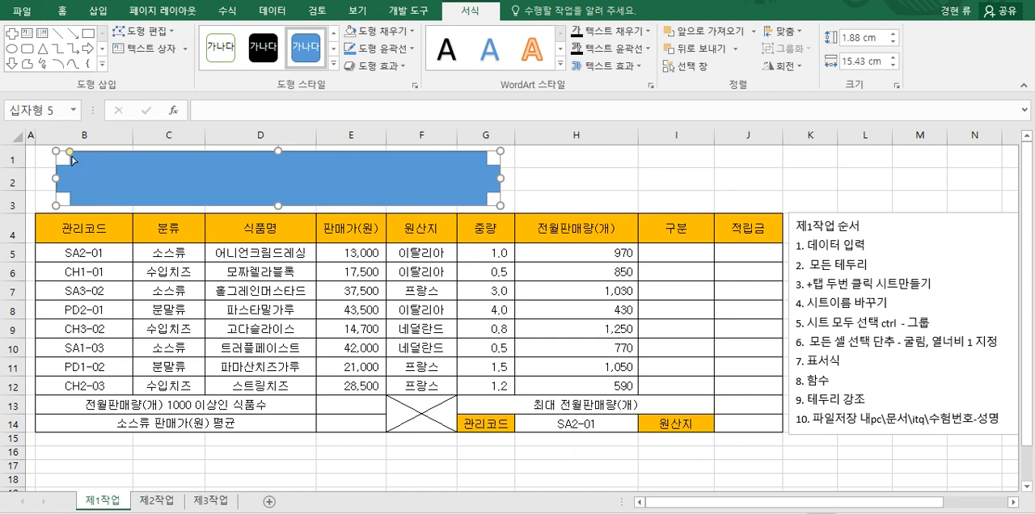
Step: Shrink the cross shape's corner notches and shift the shape slightly left, closer to the table's edge
{"action": "mouse_move", "coordinate": [70, 152]}
{"action": "left_mouse_down"}
{"action": "mouse_move", "coordinate": [100, 150]}
{"action": "mouse_move", "coordinate": [65, 152]}
{"action": "left_mouse_up"}
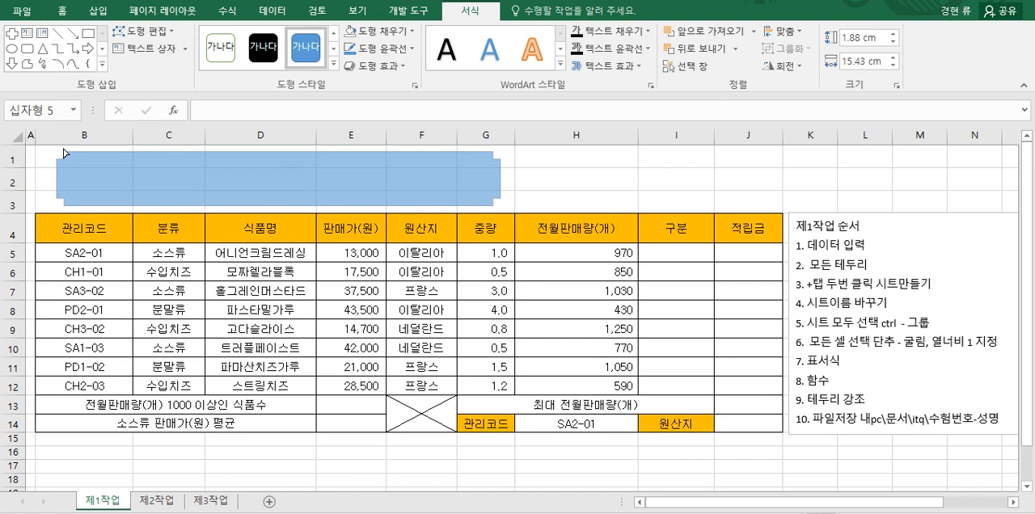
{"action": "left_click_drag", "start_coordinate": [64, 152], "coordinate": [62, 151]}
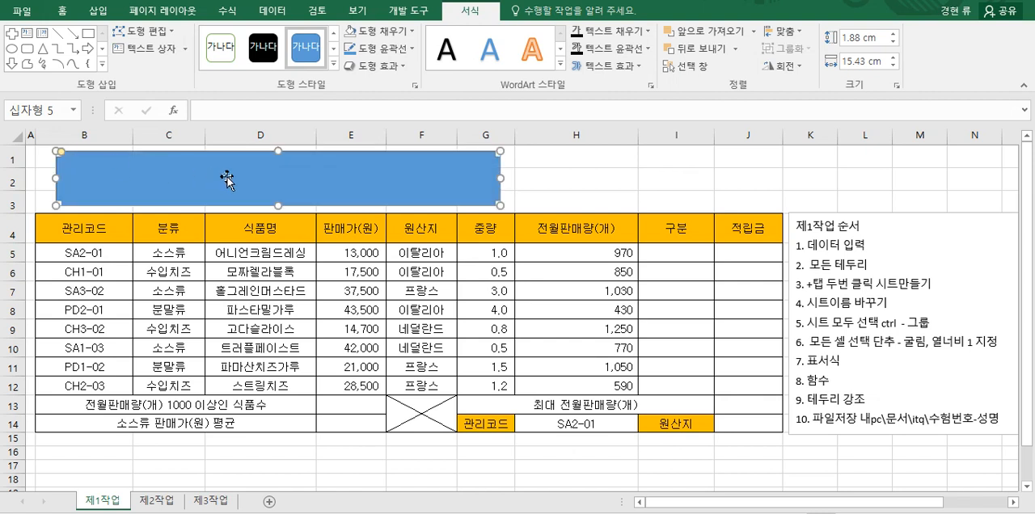
{"action": "left_click_drag", "start_coordinate": [323, 186], "coordinate": [311, 187]}
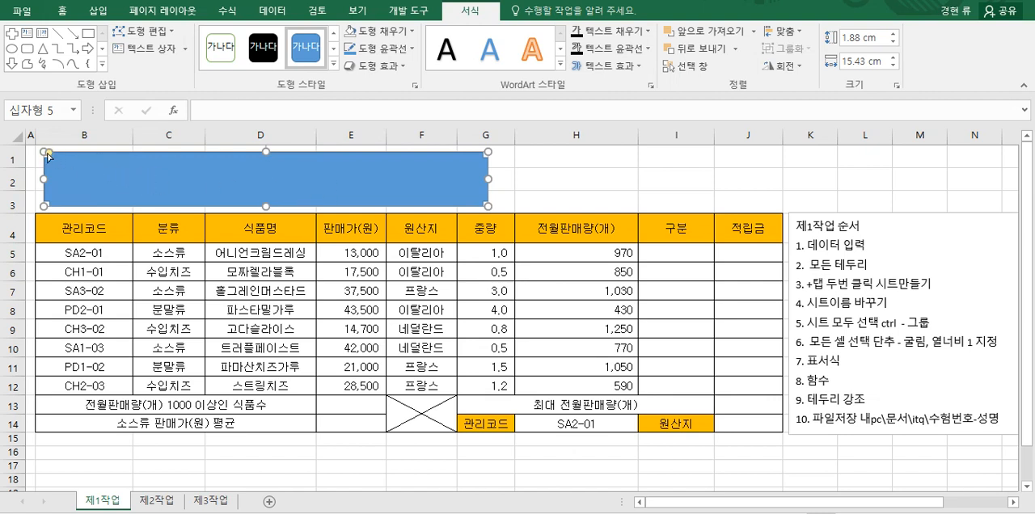
{"action": "left_click_drag", "start_coordinate": [49, 153], "coordinate": [50, 157]}
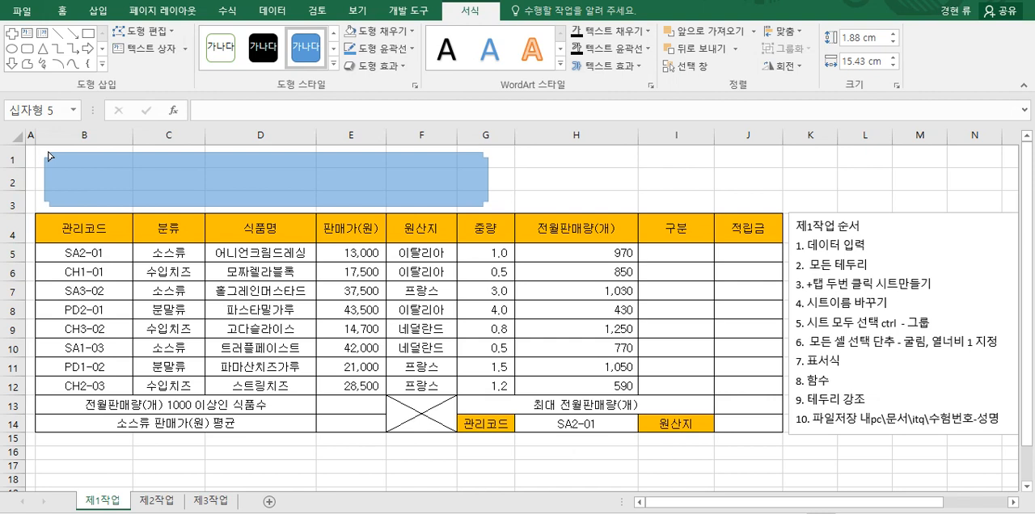
{"action": "left_click_drag", "start_coordinate": [49, 156], "coordinate": [49, 153]}
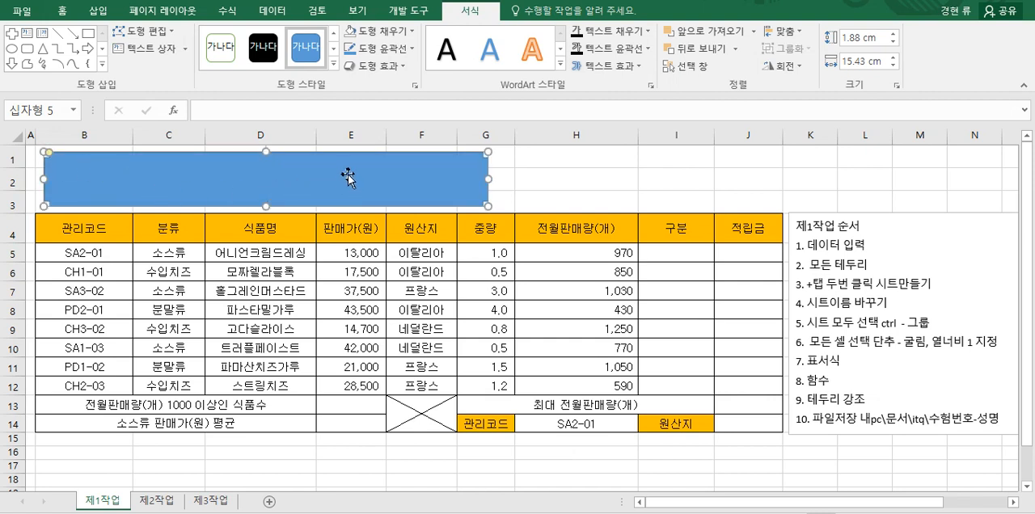
Step: Enter the title text 한마음 수입식자재 관리 현황 in the cross shape
{"action": "type", "text": "의"}
{"action": "type", "text": "마음"}
{"action": "type", "text": " 수입식자재"}
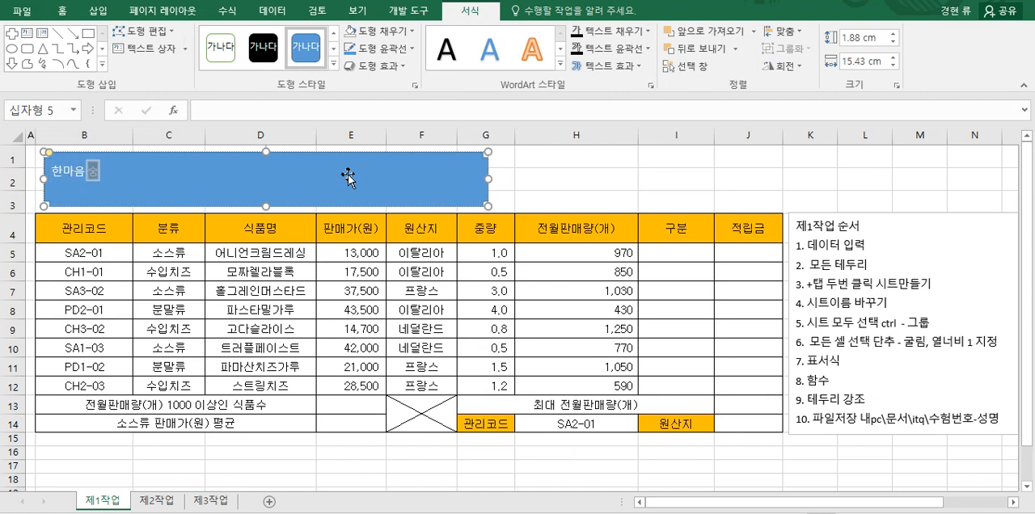
{"action": "type", "text": " 관리 ㅎ"}
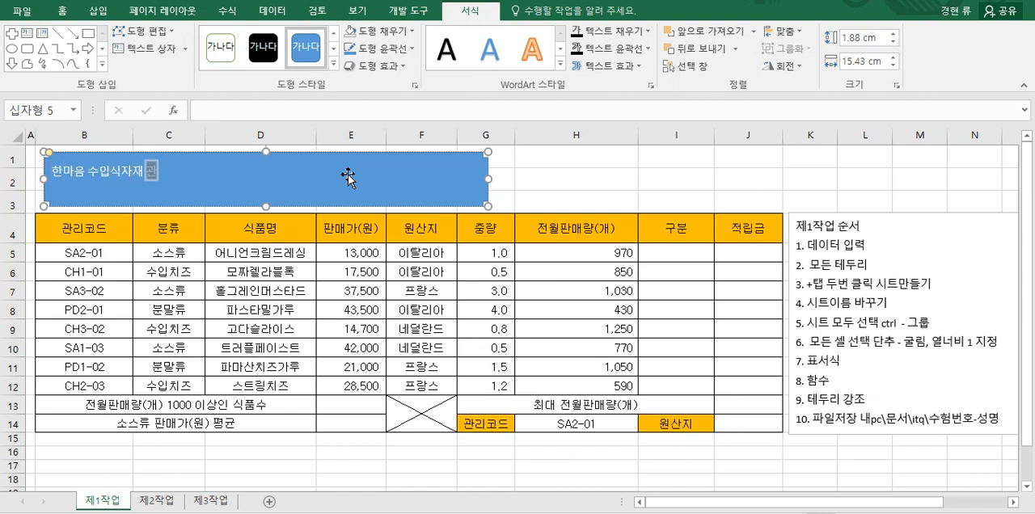
{"action": "key", "text": "BackSpace"}
{"action": "type", "text": "리 현"}
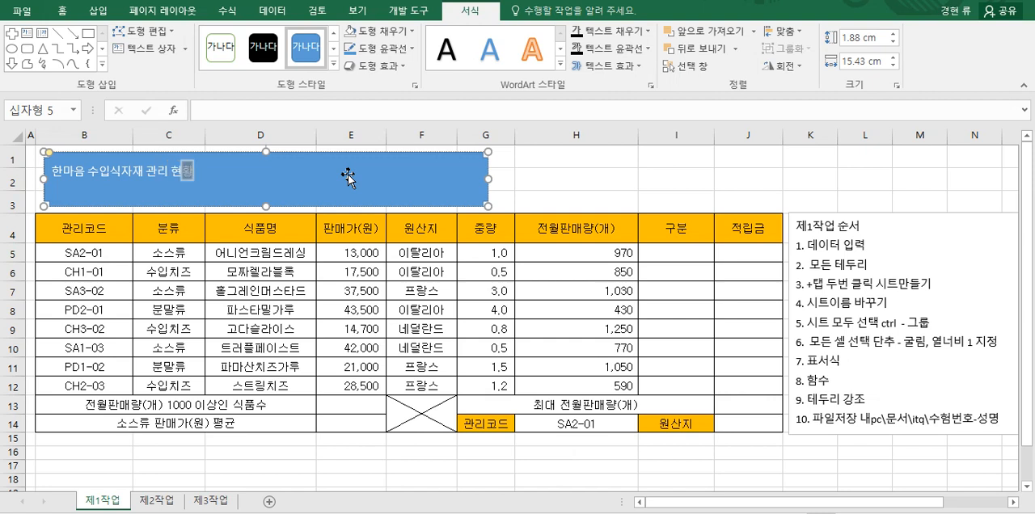
{"action": "type", "text": "황"}
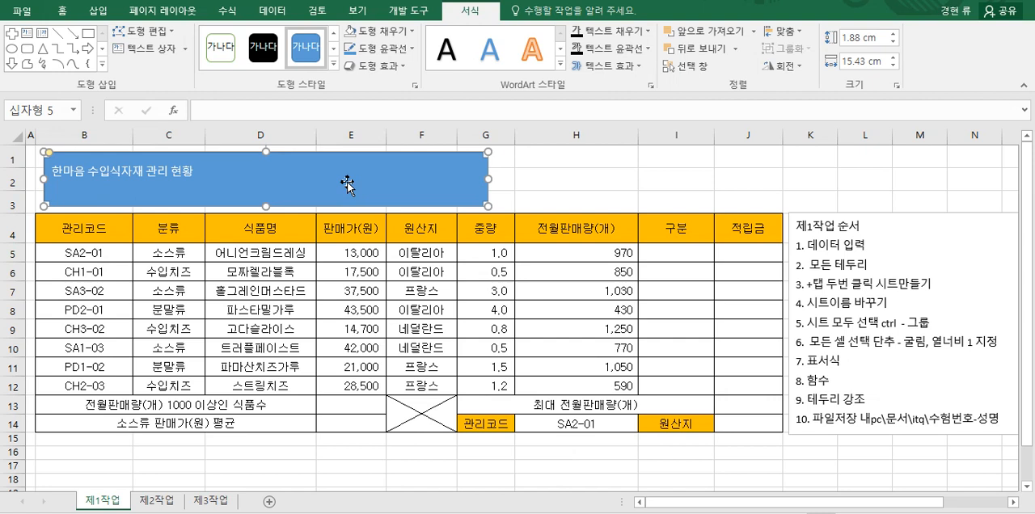
Step: Format the title shape's text in 굴림, size 24, bold
{"action": "left_click", "coordinate": [63, 17]}
{"action": "left_click", "coordinate": [190, 37]}
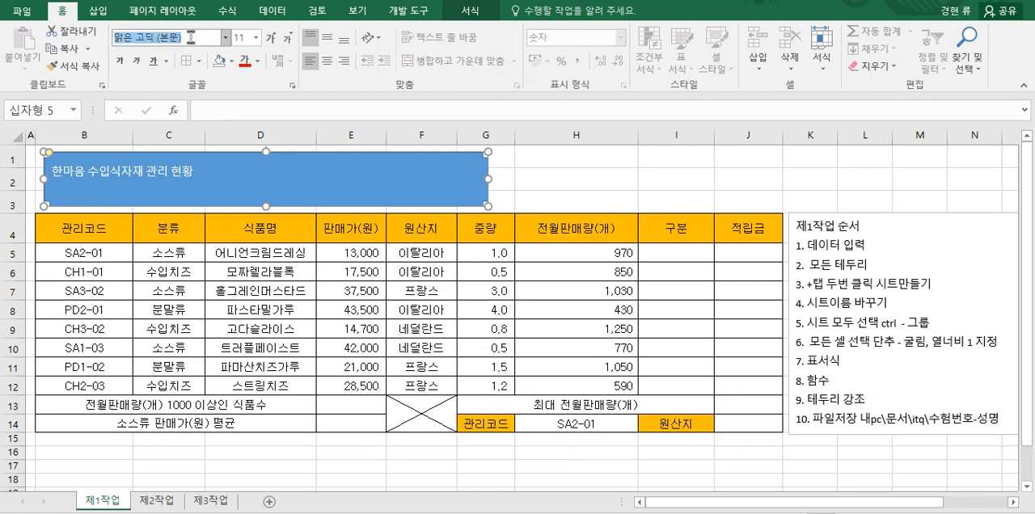
{"action": "type", "text": "굴림"}
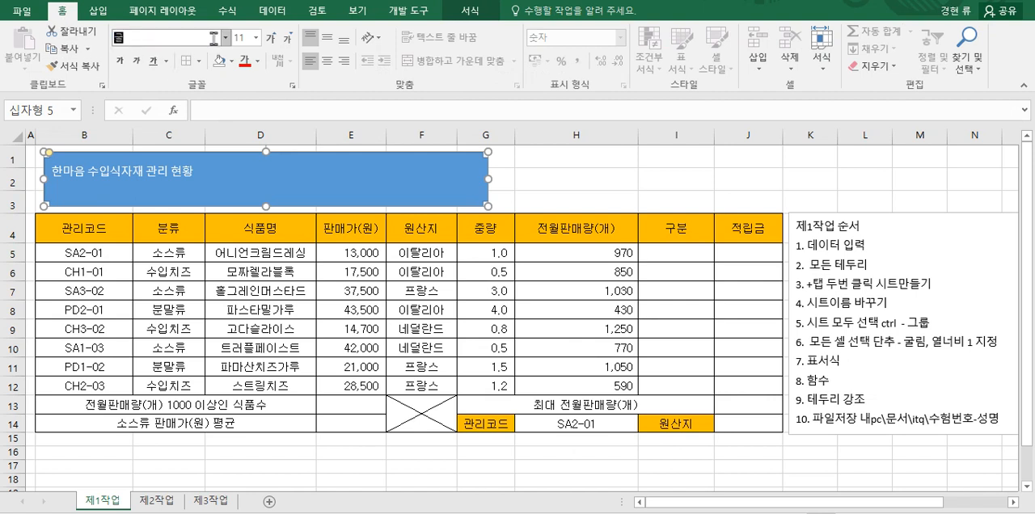
{"action": "key", "text": "Return"}
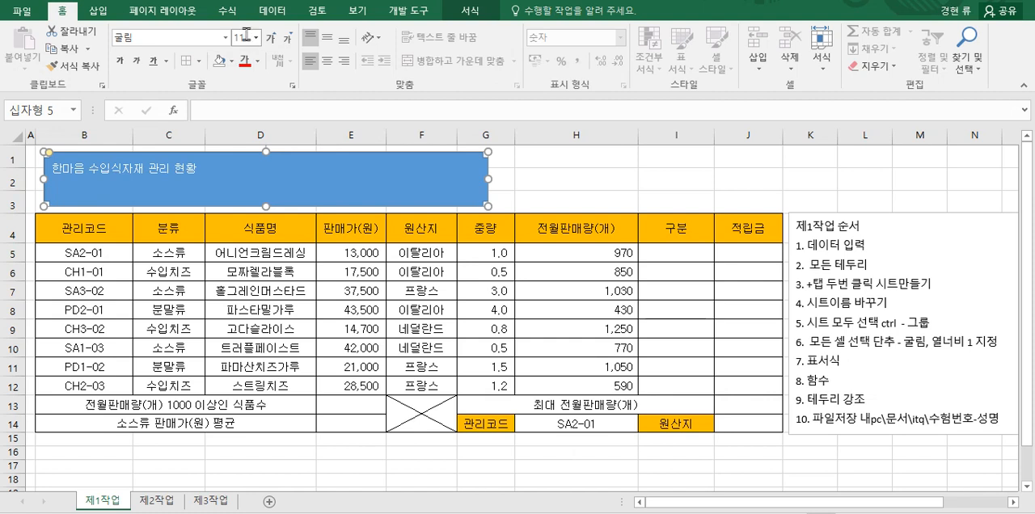
{"action": "left_click", "coordinate": [240, 37]}
{"action": "type", "text": "24"}
{"action": "key", "text": "Return"}
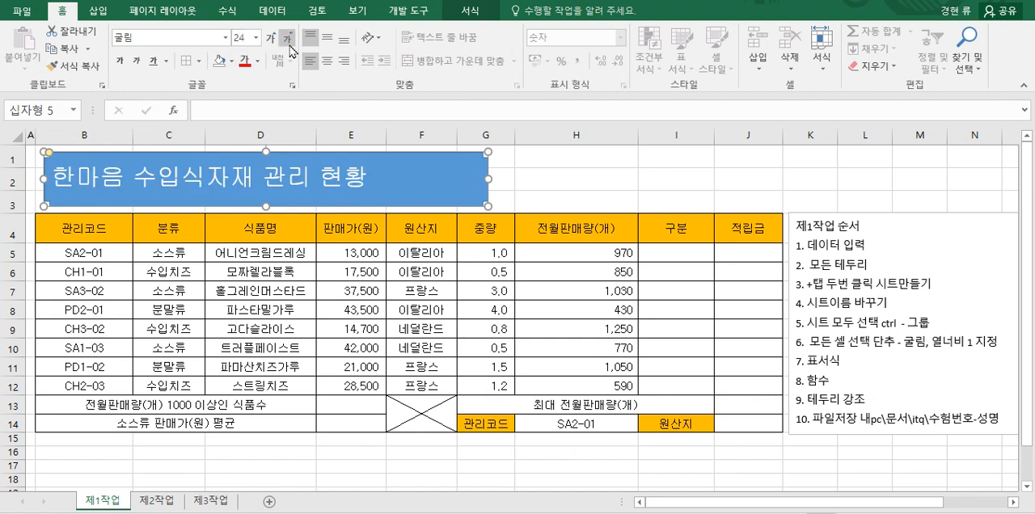
{"action": "left_click", "coordinate": [118, 64]}
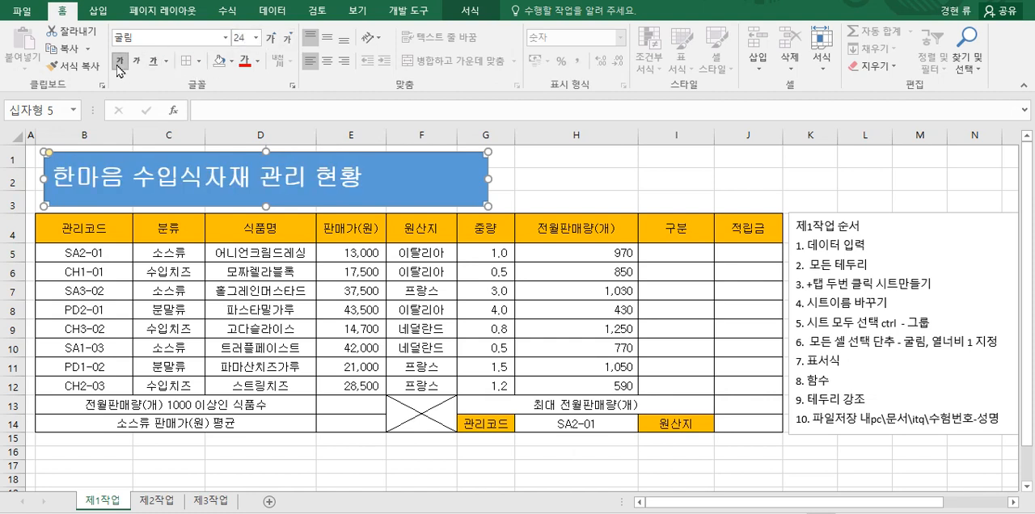
Step: Fill the title shape with standard yellow and set its text color to black
{"action": "left_click", "coordinate": [232, 63]}
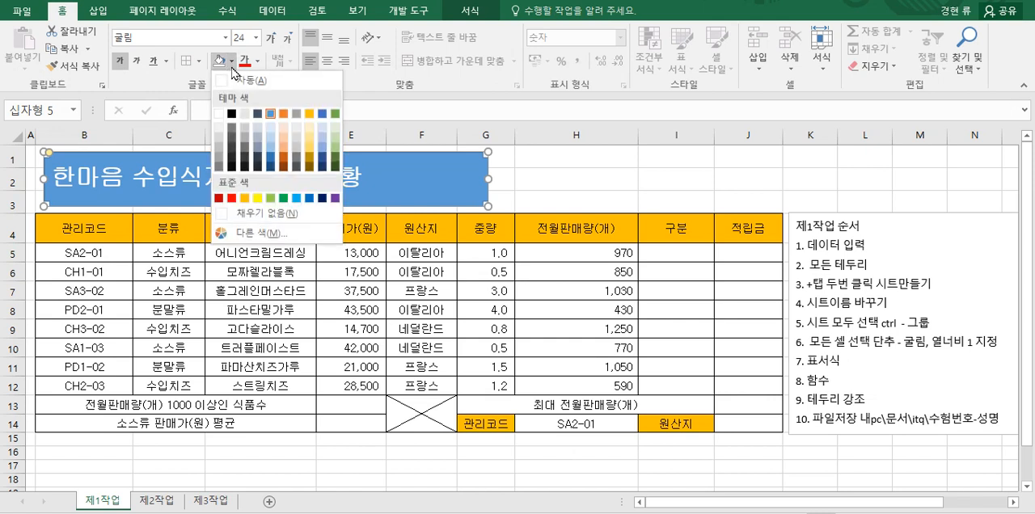
{"action": "left_click", "coordinate": [257, 198]}
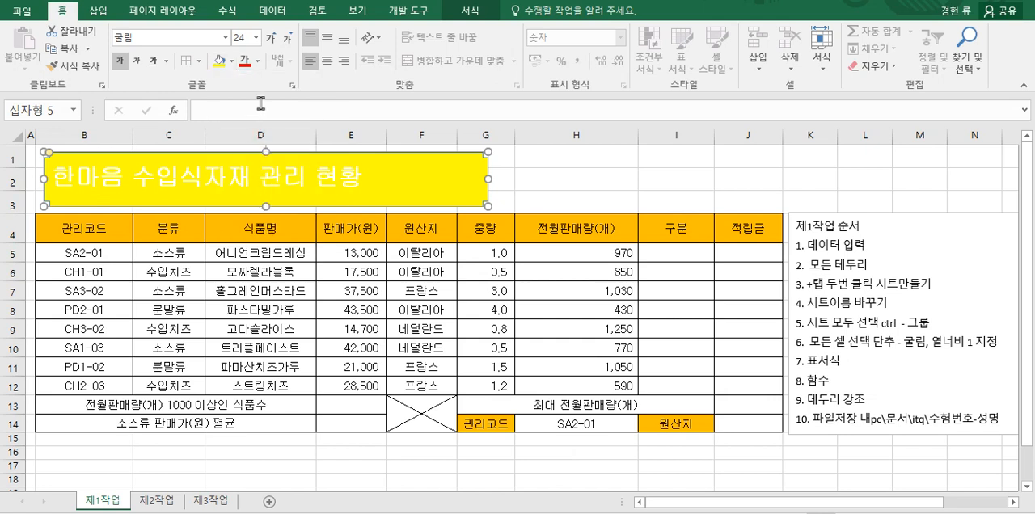
{"action": "left_click", "coordinate": [257, 61]}
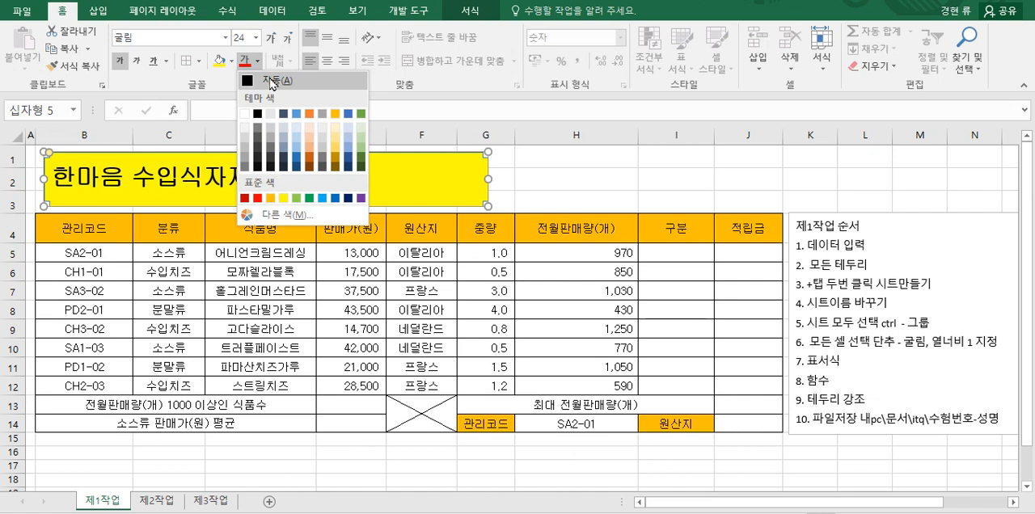
{"action": "left_click", "coordinate": [257, 115]}
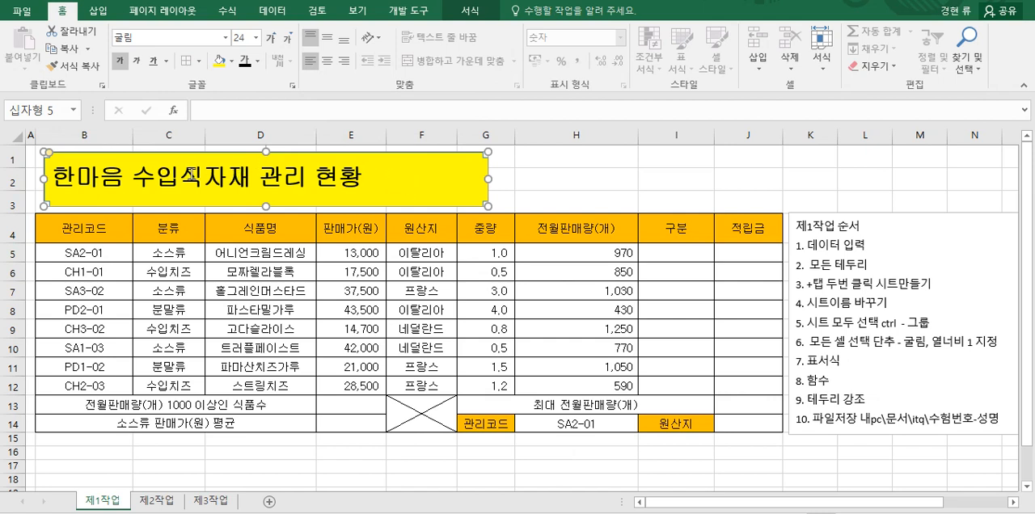
Step: Center the title text vertically and horizontally inside the yellow cross shape
{"action": "left_click", "coordinate": [328, 40]}
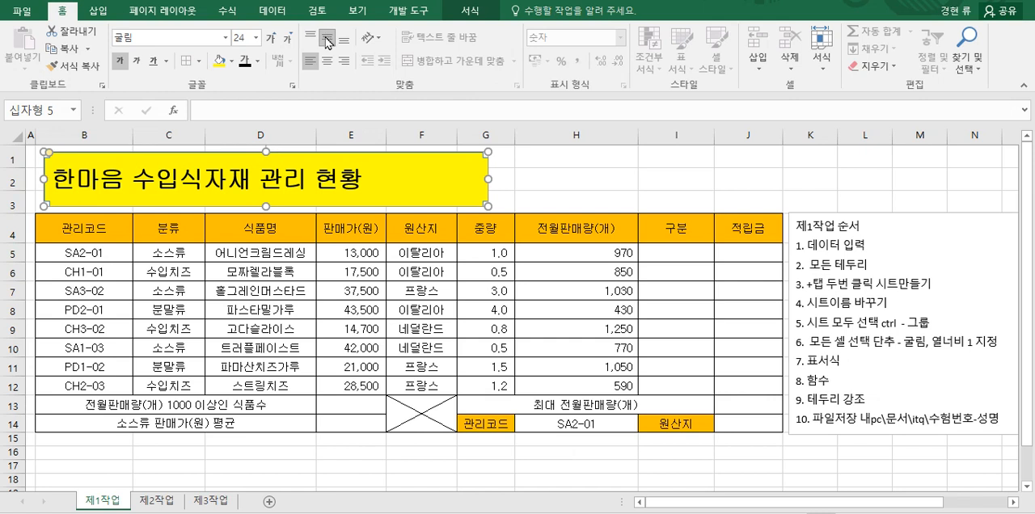
{"action": "left_click", "coordinate": [328, 62]}
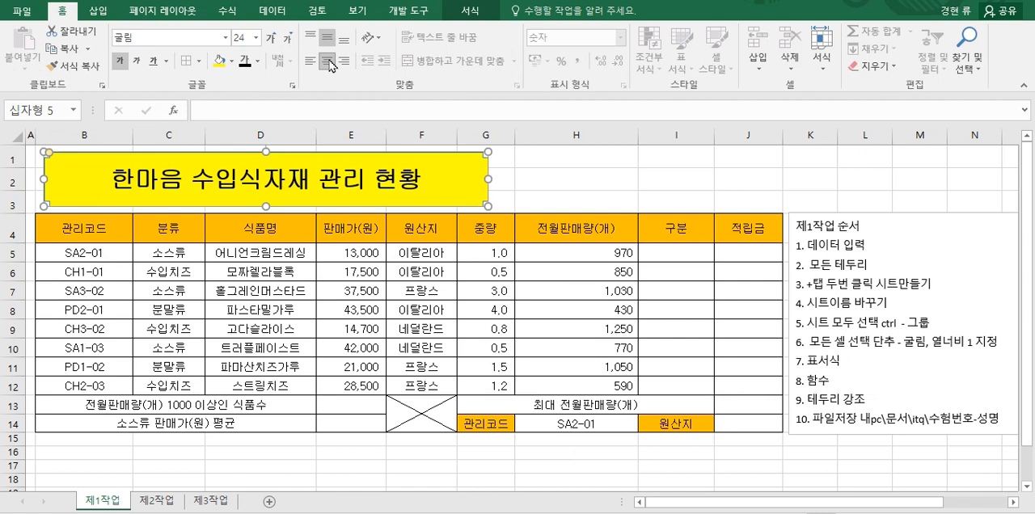
{"action": "left_click", "coordinate": [541, 183]}
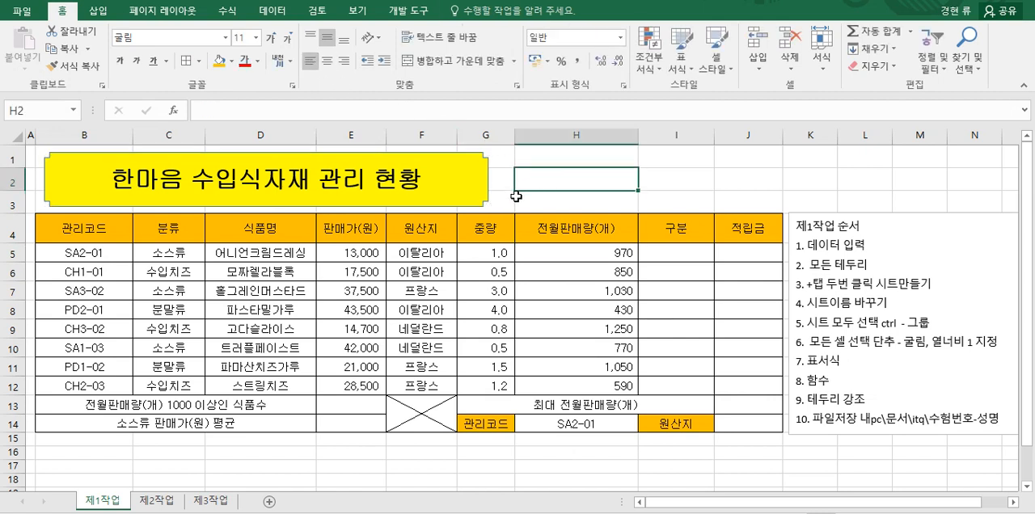
Step: Apply an outer (바깥쪽) shadow offset to the right to the title shape
{"action": "left_click", "coordinate": [474, 204]}
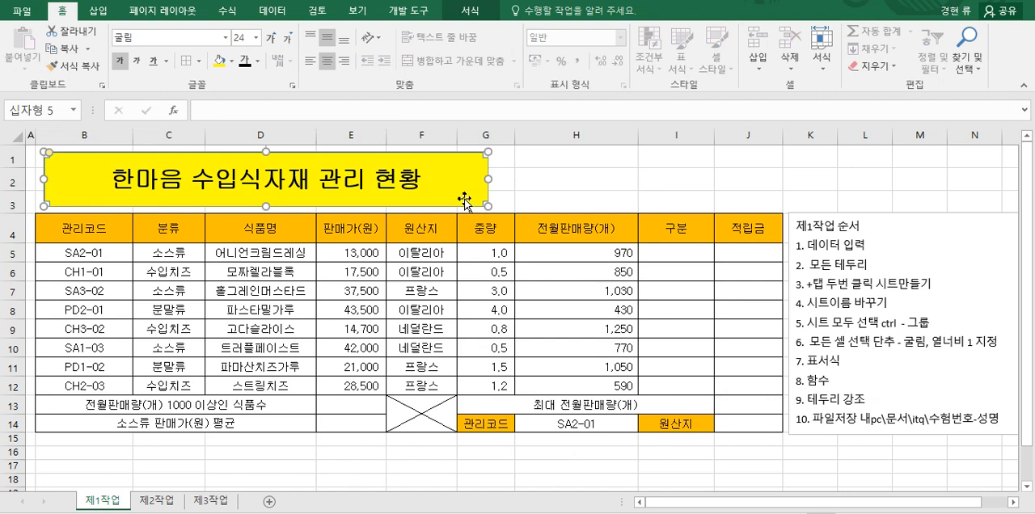
{"action": "left_click", "coordinate": [468, 12]}
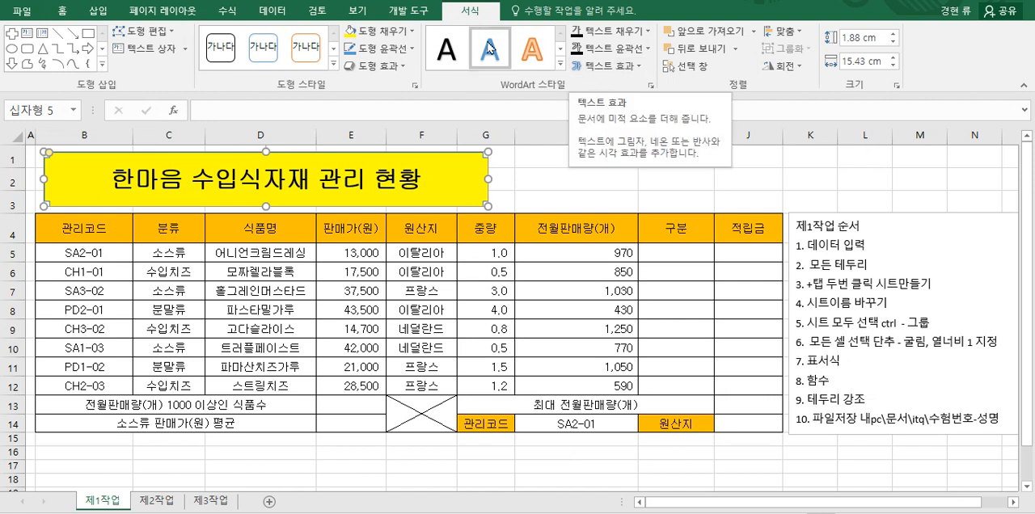
{"action": "left_click", "coordinate": [383, 68]}
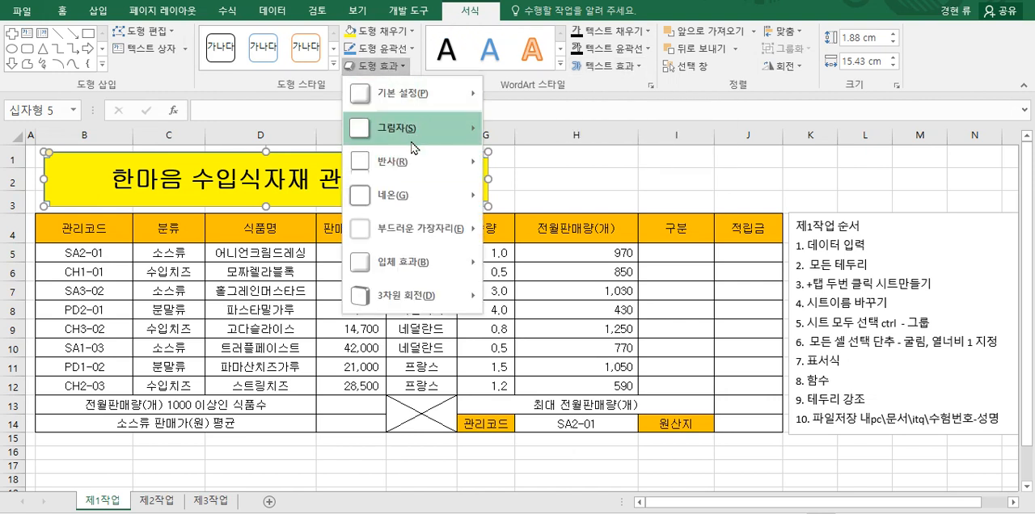
{"action": "mouse_move", "coordinate": [415, 136]}
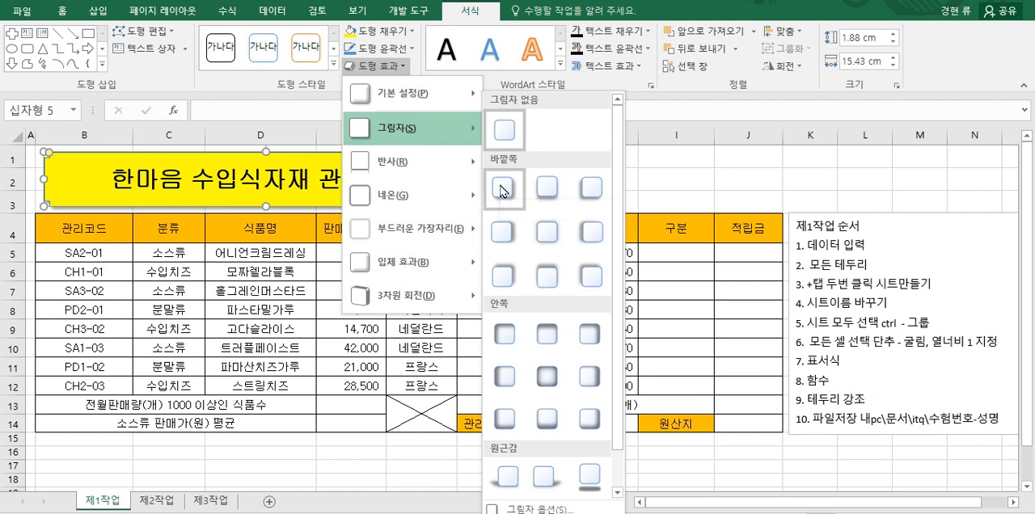
{"action": "left_click", "coordinate": [501, 233]}
{"action": "left_click", "coordinate": [529, 186]}
{"action": "left_click", "coordinate": [472, 202]}
{"action": "key", "text": "Escape"}
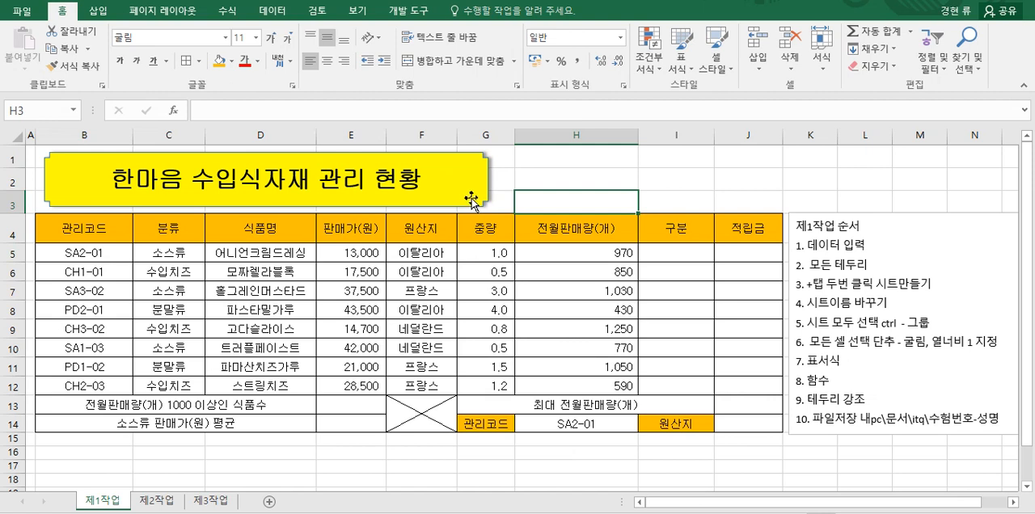
{"action": "left_click", "coordinate": [468, 201]}
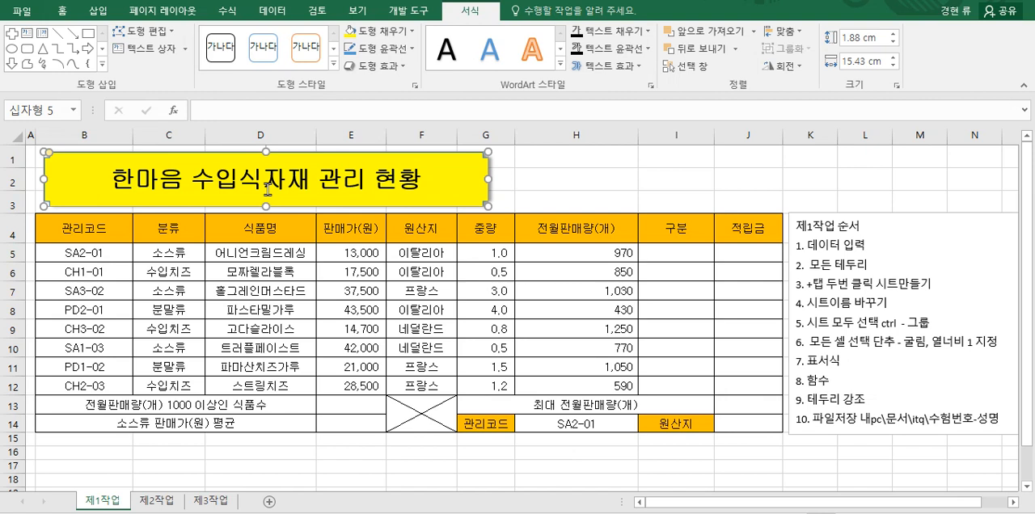
{"action": "left_click", "coordinate": [562, 183]}
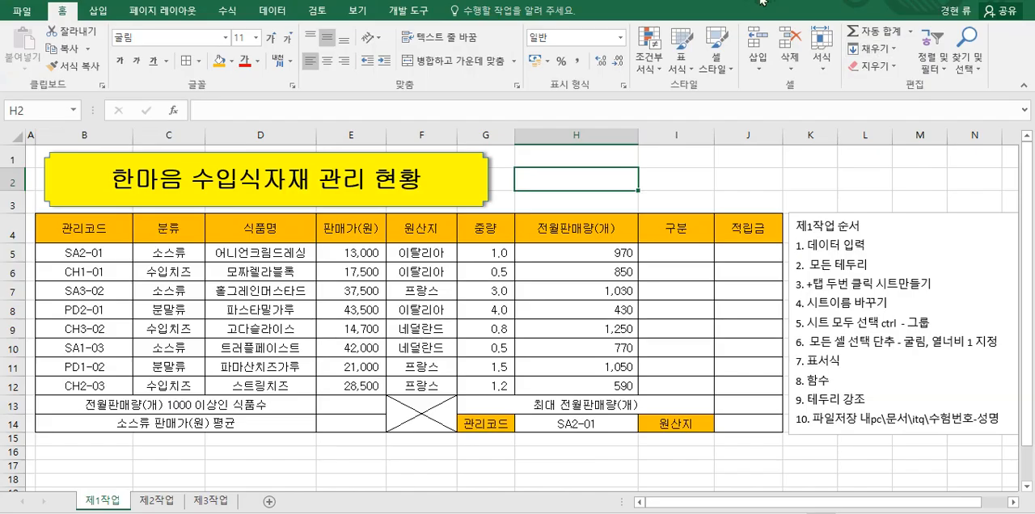
Step: On the 제2작업 sheet, enter 결재 in D2, 팀장 과장 in E2 and 대표 in F2
{"action": "left_click", "coordinate": [168, 502]}
{"action": "left_click", "coordinate": [191, 168]}
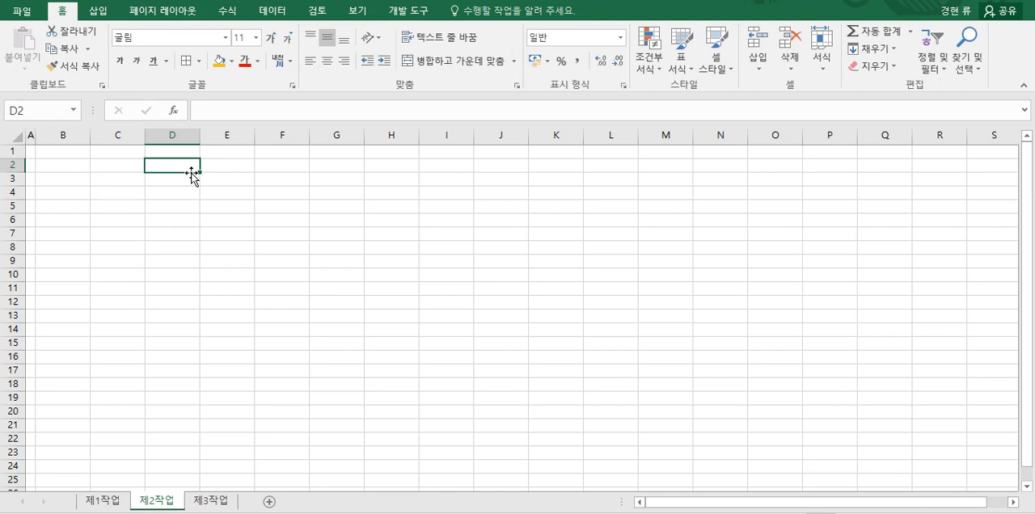
{"action": "type", "text": "결재"}
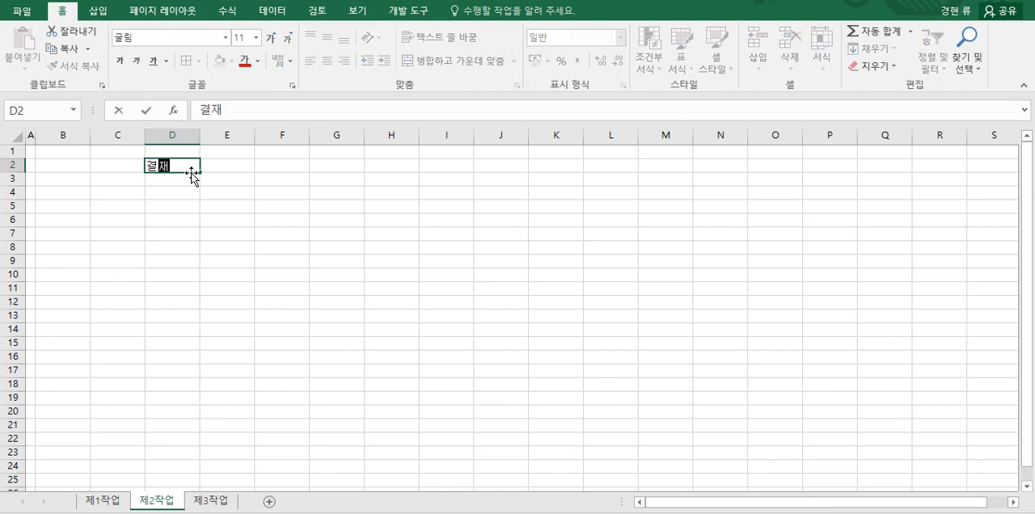
{"action": "key", "text": "Tab"}
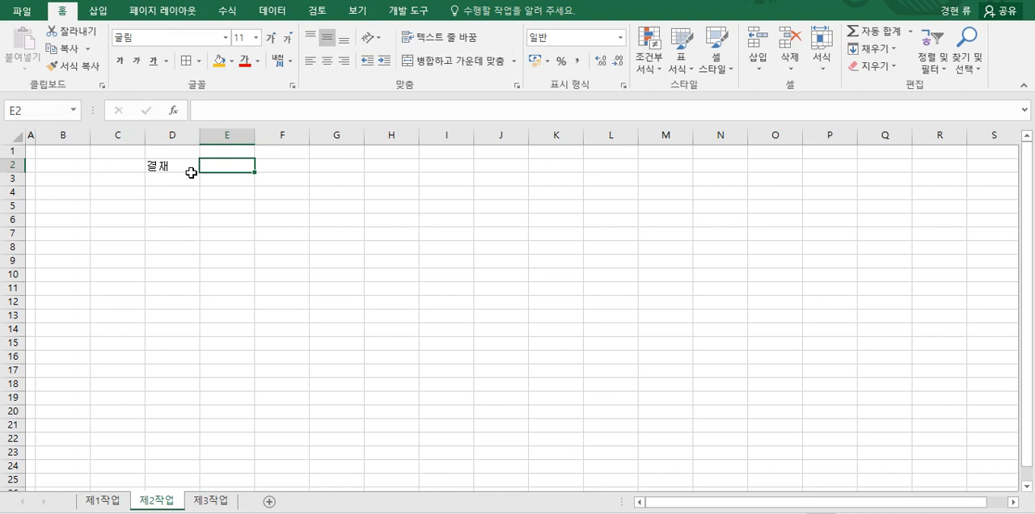
{"action": "type", "text": "팀장 고ㅏ장"}
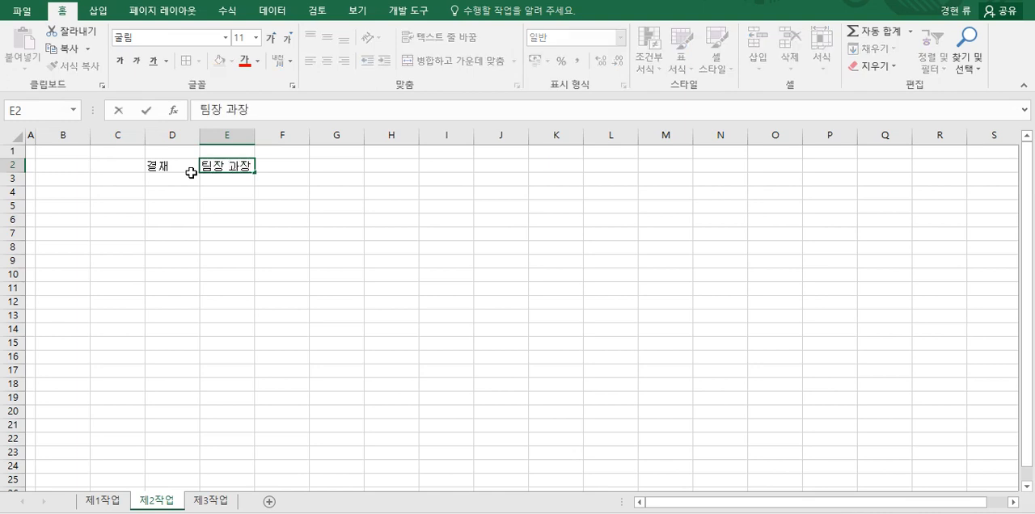
{"action": "key", "text": "Tab"}
{"action": "type", "text": "대표"}
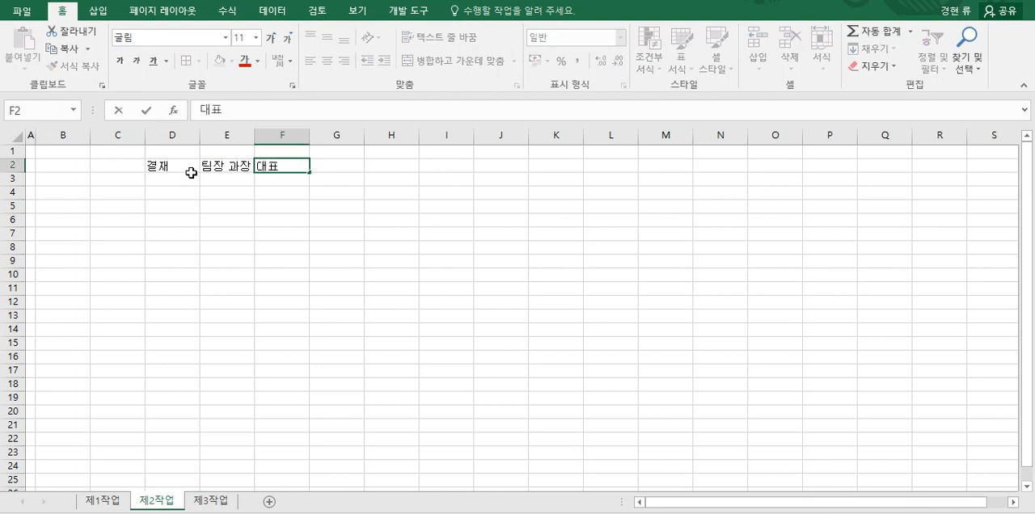
{"action": "left_click", "coordinate": [191, 173]}
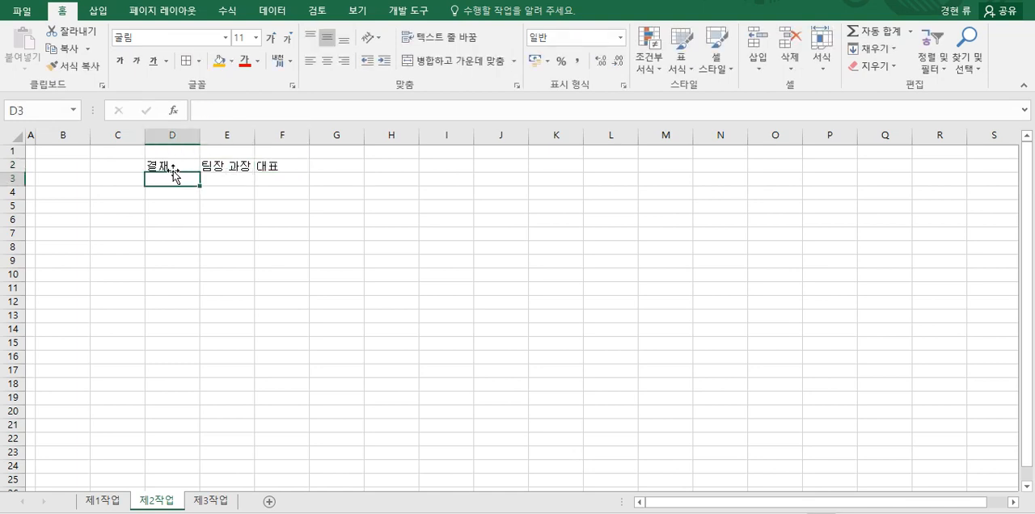
Step: Apply all borders to the range D2:F4
{"action": "left_click_drag", "start_coordinate": [172, 166], "coordinate": [295, 194]}
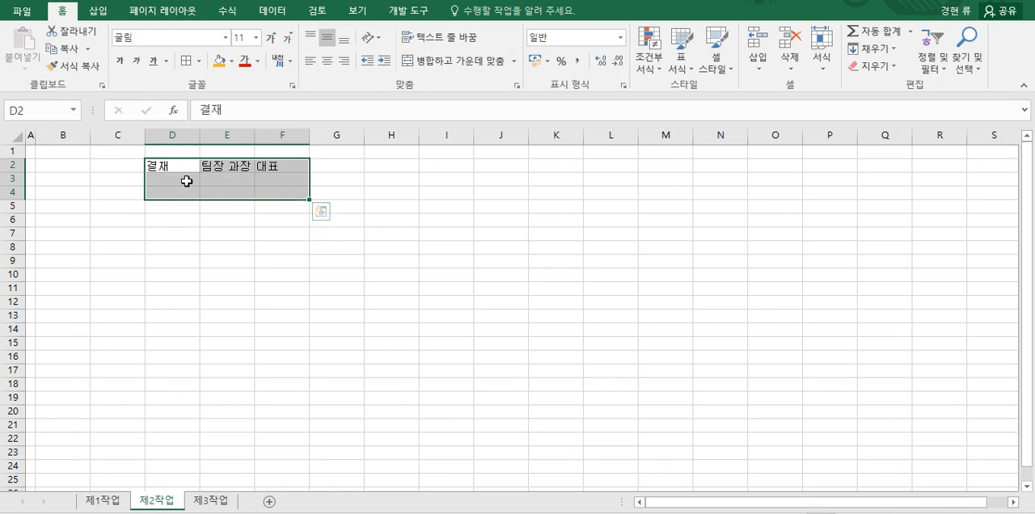
{"action": "left_click", "coordinate": [187, 60]}
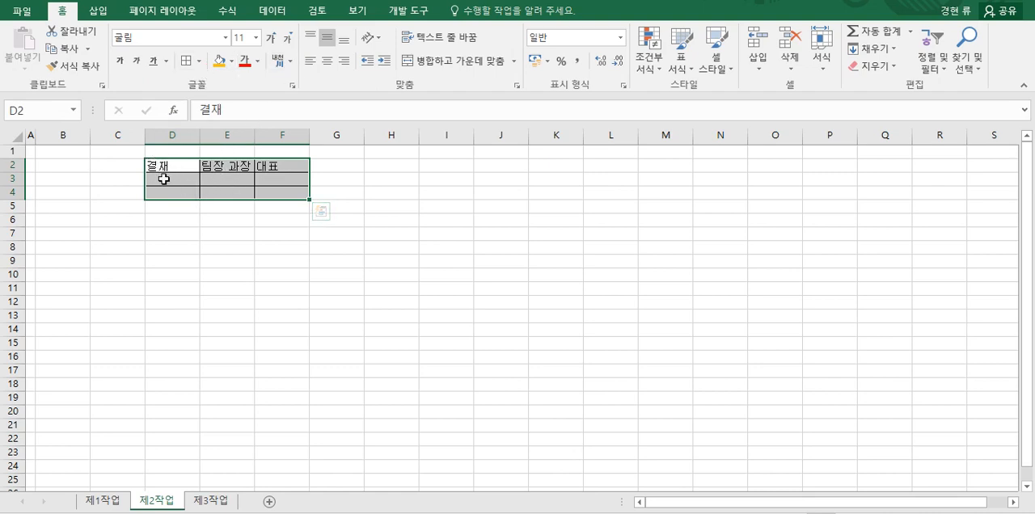
{"action": "left_click", "coordinate": [242, 178]}
{"action": "left_click", "coordinate": [241, 168]}
{"action": "left_click", "coordinate": [176, 169]}
Step: Correct the approval box headings to 팀장 in E2, 과장 in F2 and 대표 in G2
{"action": "left_click", "coordinate": [212, 167]}
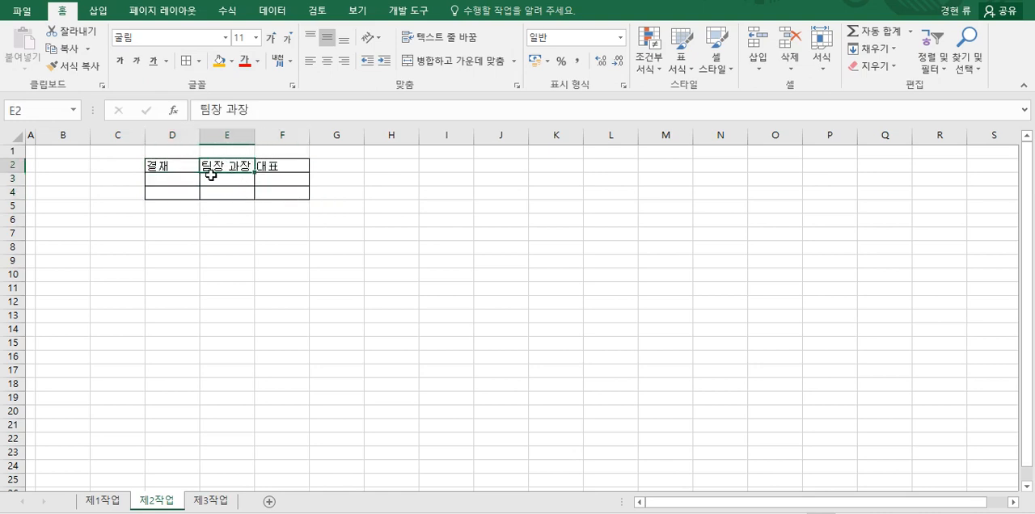
{"action": "double_click", "coordinate": [241, 168]}
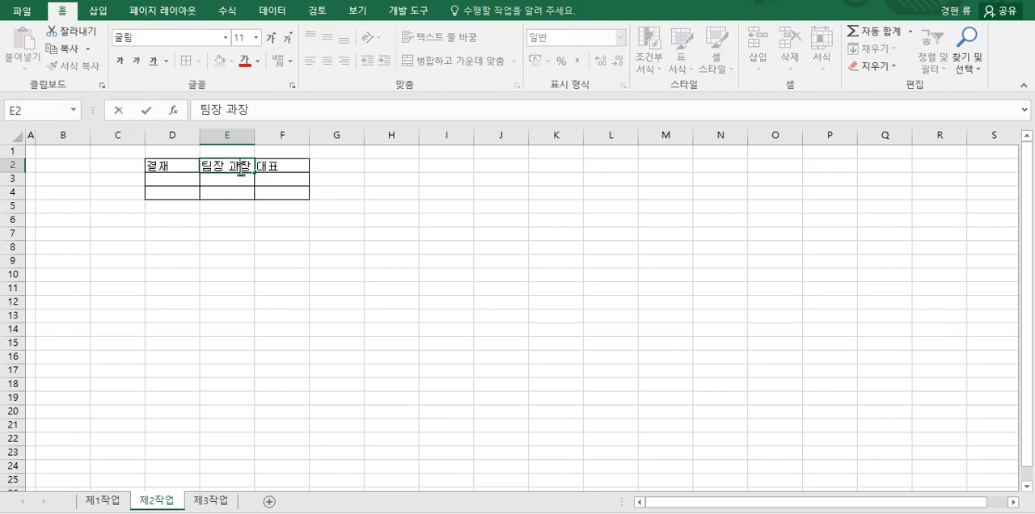
{"action": "left_click_drag", "start_coordinate": [227, 168], "coordinate": [283, 172]}
{"action": "key", "text": "BackSpace"}
{"action": "left_click", "coordinate": [299, 173]}
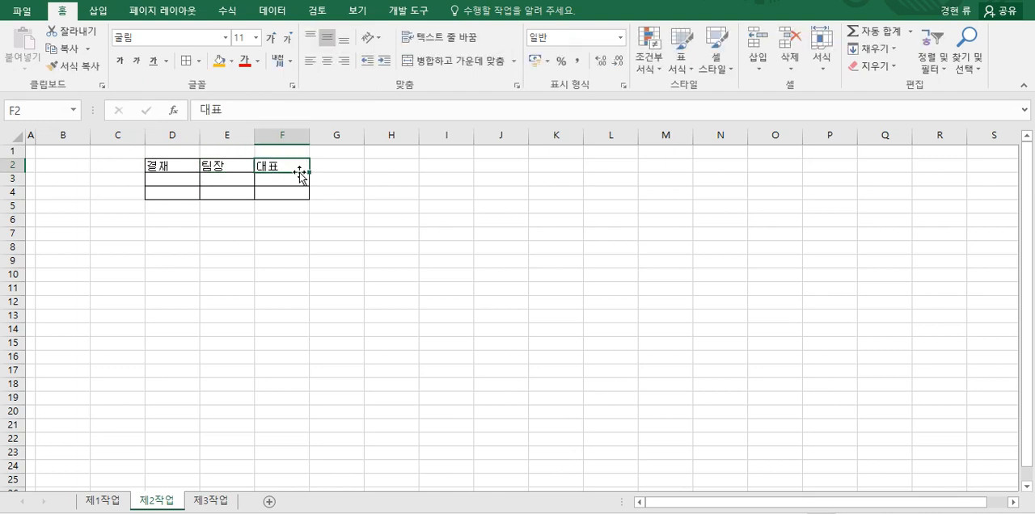
{"action": "double_click", "coordinate": [259, 167]}
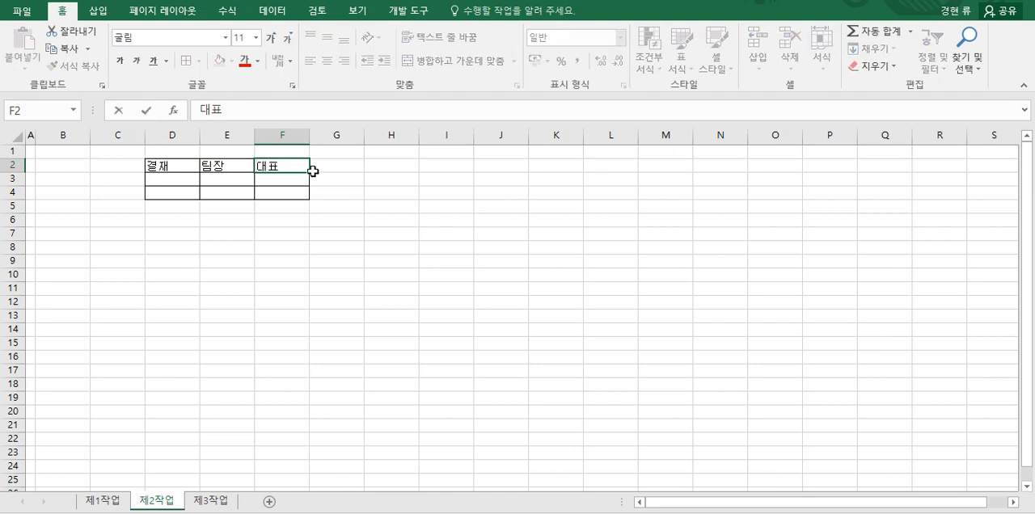
{"action": "key", "text": "Delete"}
{"action": "key", "text": "Delete"}
{"action": "type", "text": "과장"}
{"action": "key", "text": "Tab"}
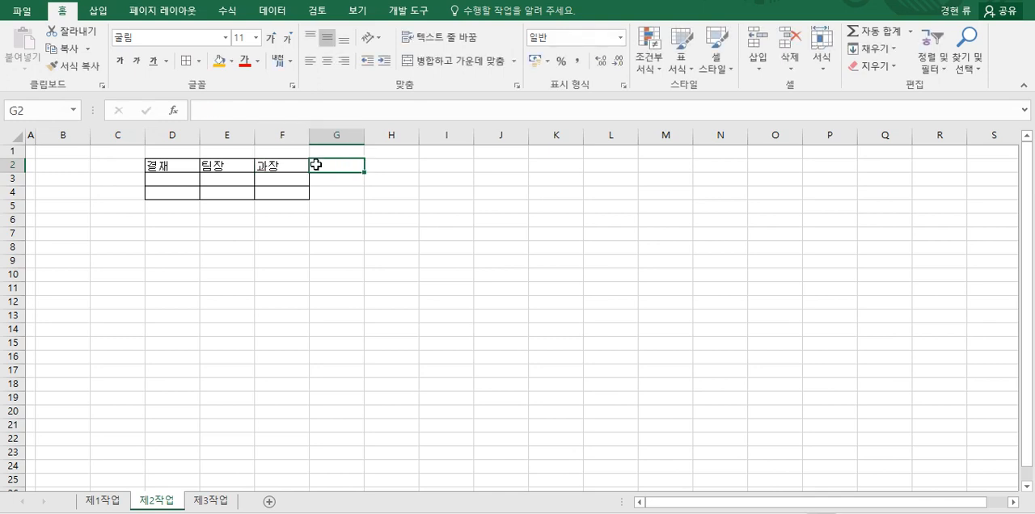
{"action": "type", "text": "대표"}
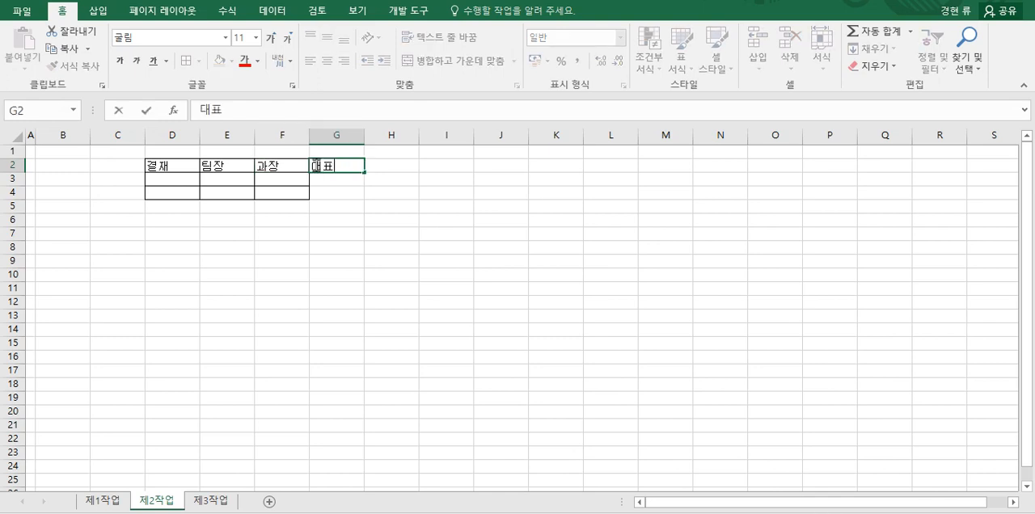
{"action": "left_click", "coordinate": [341, 226]}
Step: Extend the borders to cover D2:G4 and center the range's contents horizontally
{"action": "left_click_drag", "start_coordinate": [194, 166], "coordinate": [324, 189]}
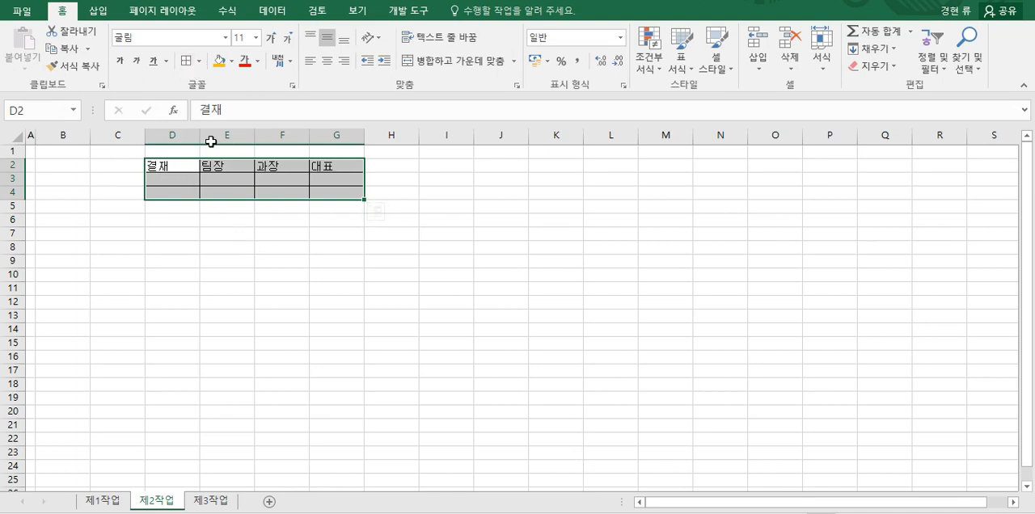
{"action": "left_click", "coordinate": [327, 61]}
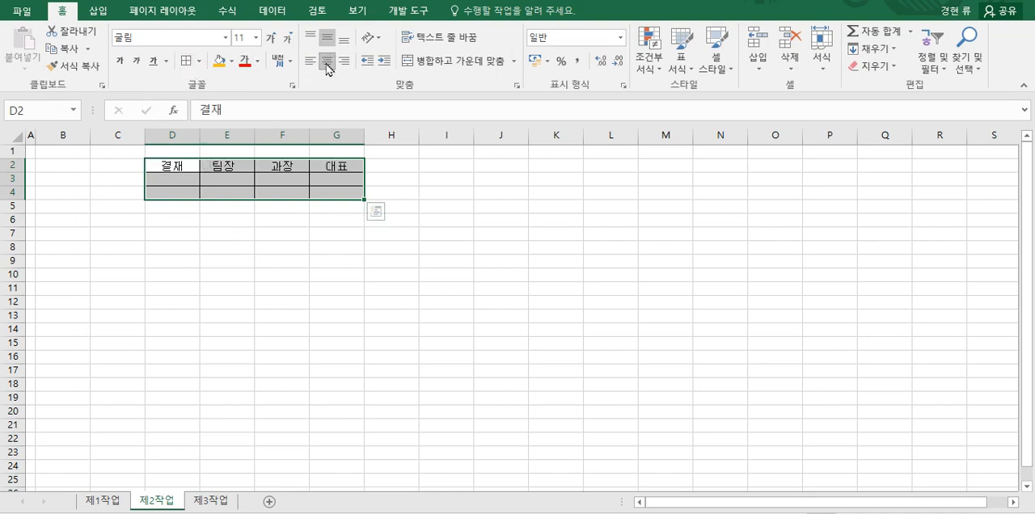
Step: Merge and center D2:D4, E3:E4, F3:F4 and G3:G4 as separate blocks in the approval box
{"action": "left_click_drag", "start_coordinate": [184, 169], "coordinate": [183, 191]}
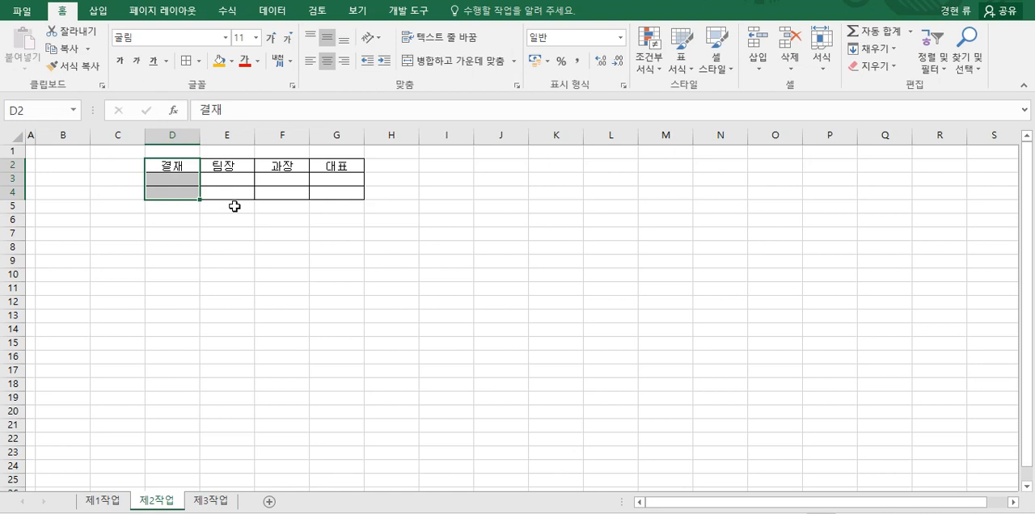
{"action": "left_click_drag", "start_coordinate": [185, 172], "coordinate": [337, 195]}
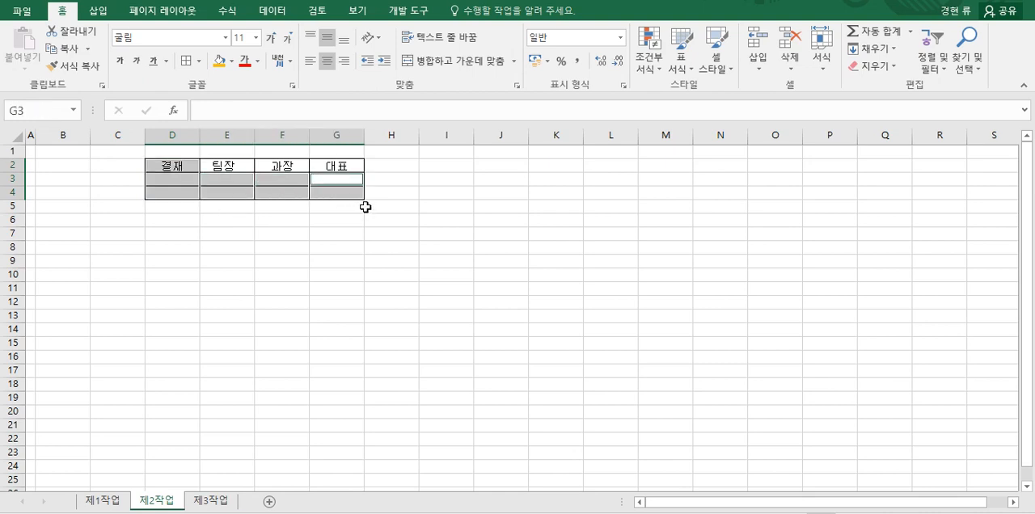
{"action": "left_click", "coordinate": [455, 61]}
{"action": "left_click", "coordinate": [405, 222]}
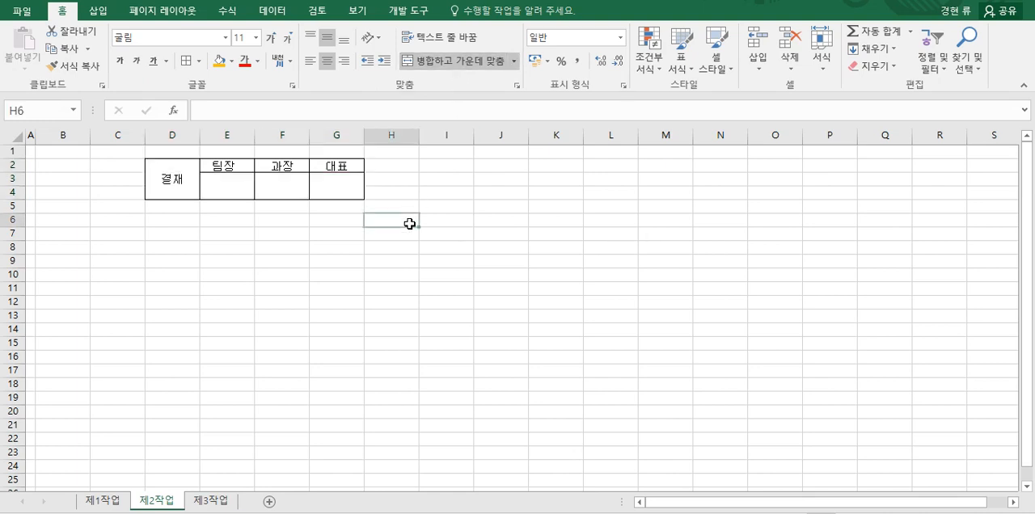
{"action": "left_click", "coordinate": [227, 191]}
{"action": "left_click", "coordinate": [279, 190]}
{"action": "left_click", "coordinate": [320, 186]}
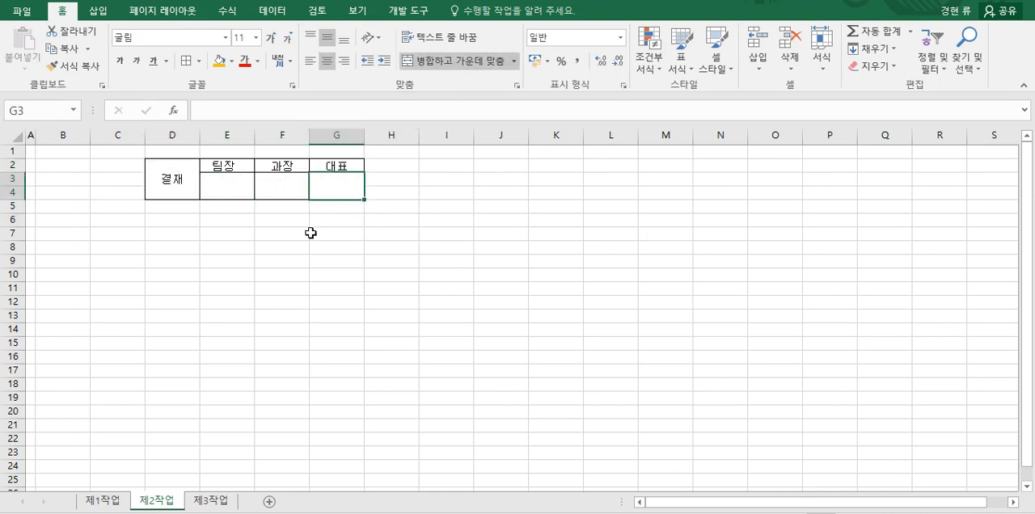
Step: Set the merged 결재 cell to vertical text (세로 쓰기) and narrow column D to fit it
{"action": "left_click", "coordinate": [174, 186]}
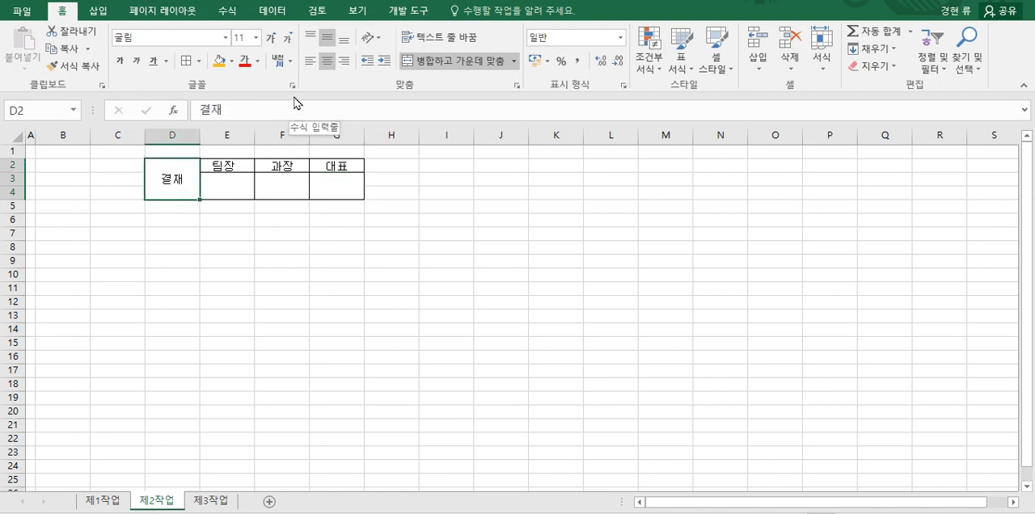
{"action": "left_click", "coordinate": [380, 39]}
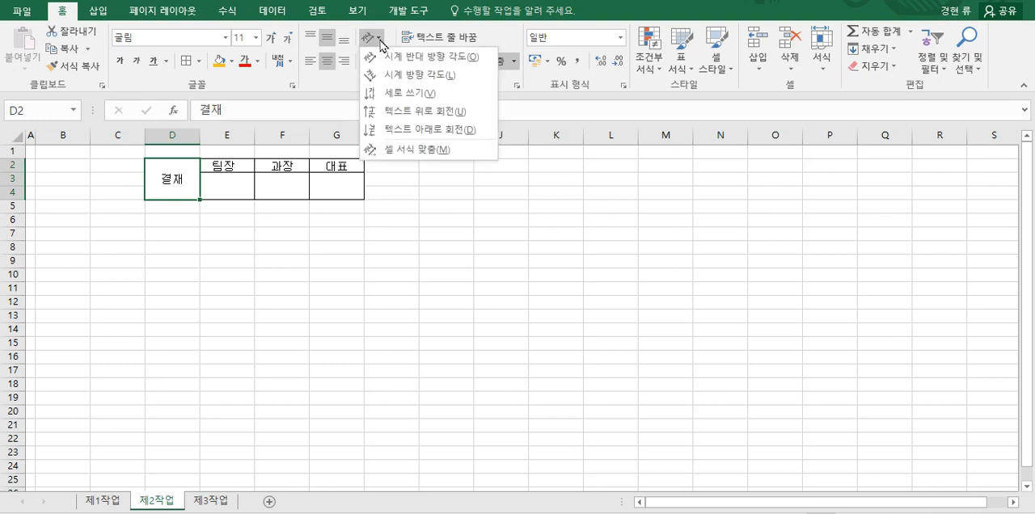
{"action": "left_click", "coordinate": [393, 94]}
{"action": "left_click", "coordinate": [203, 235]}
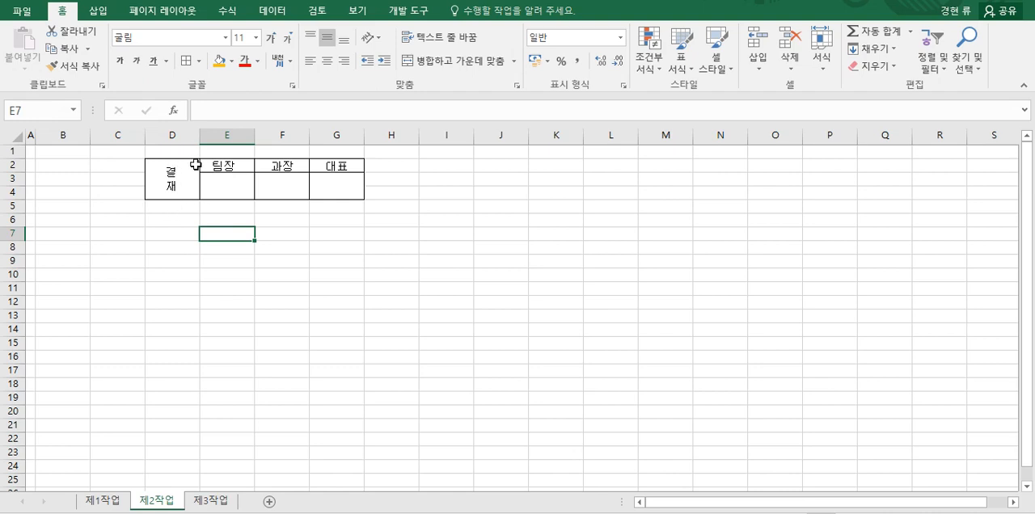
{"action": "left_click_drag", "start_coordinate": [195, 136], "coordinate": [178, 140]}
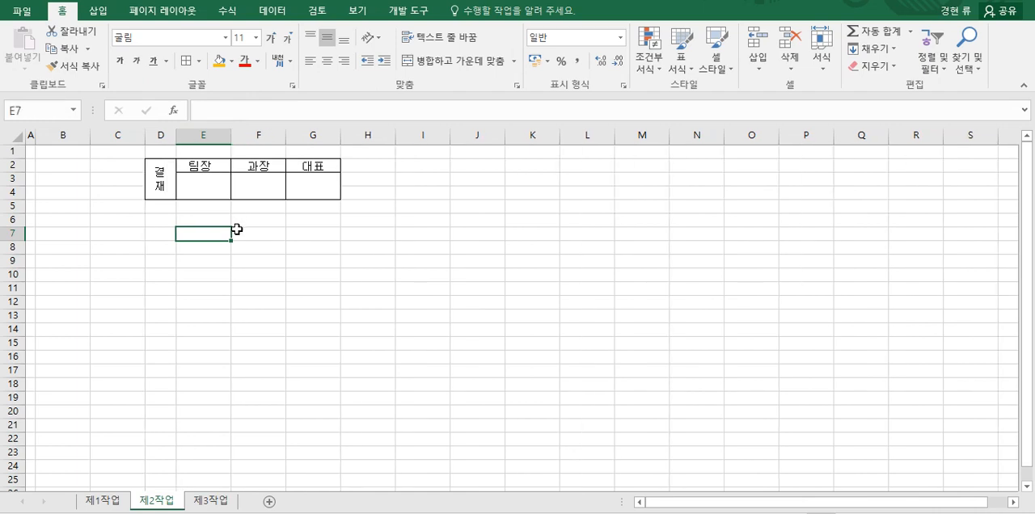
{"action": "left_click", "coordinate": [261, 230]}
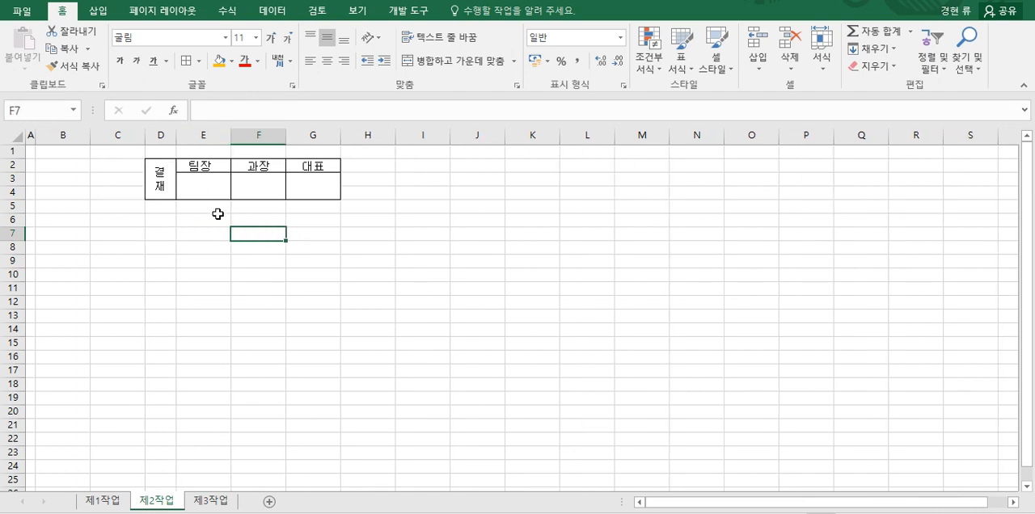
Step: Copy the approval box D2:G4 from the 제2작업 sheet and paste it as a picture at H1 on the 제1작업 sheet
{"action": "left_click_drag", "start_coordinate": [158, 173], "coordinate": [296, 187]}
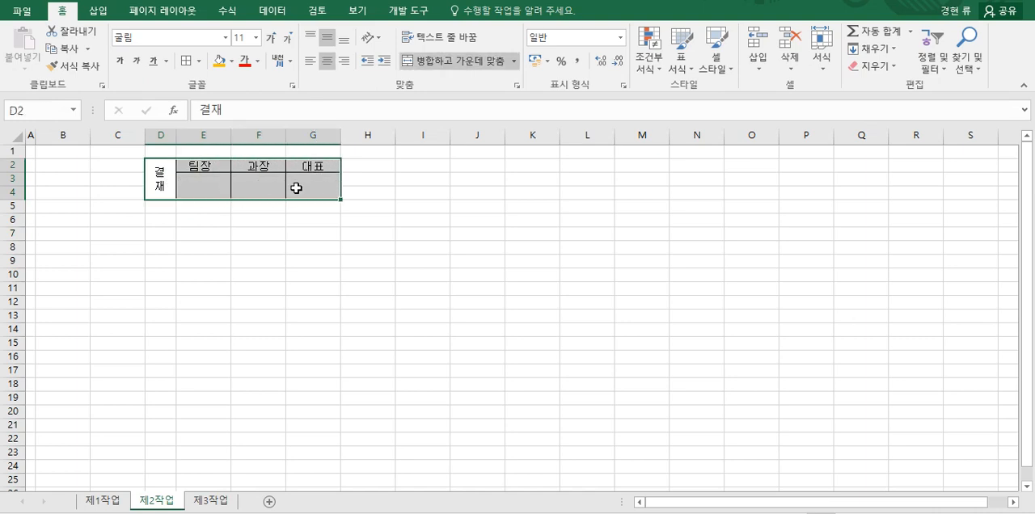
{"action": "right_click", "coordinate": [300, 188]}
{"action": "left_click", "coordinate": [338, 220]}
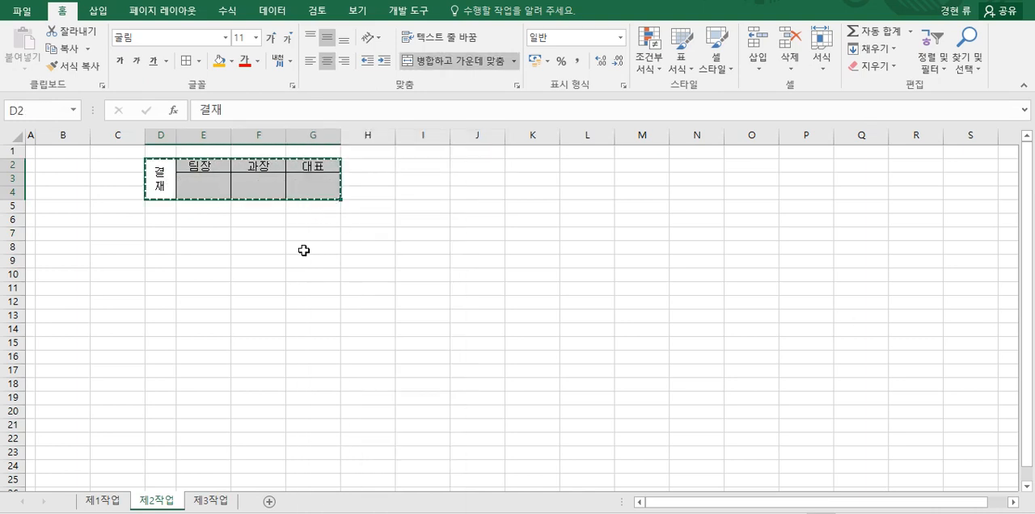
{"action": "left_click", "coordinate": [102, 501]}
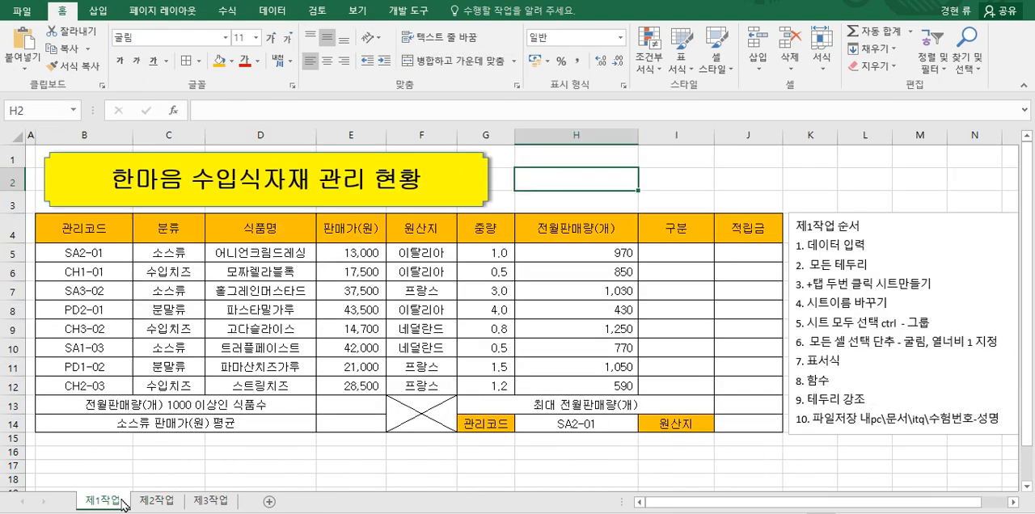
{"action": "left_click", "coordinate": [590, 157]}
{"action": "right_click", "coordinate": [557, 160]}
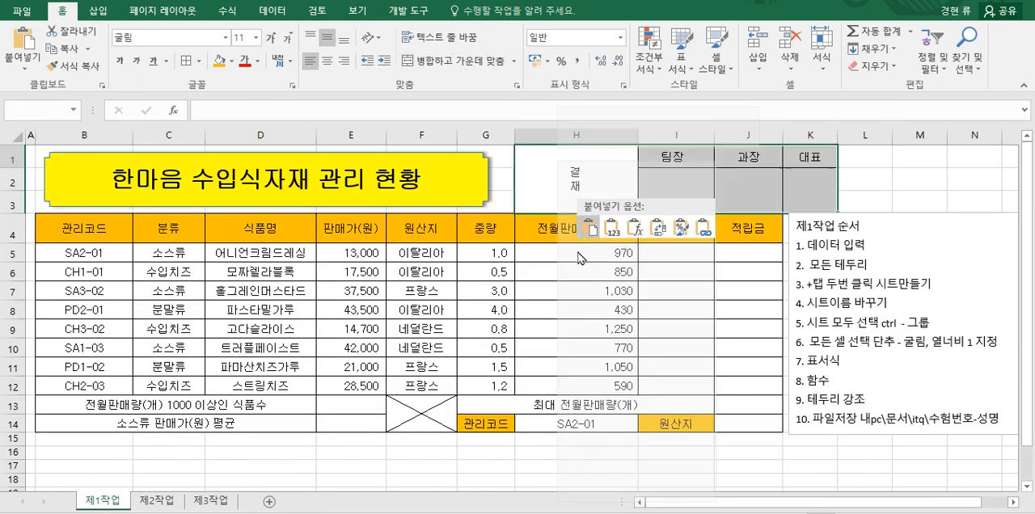
{"action": "mouse_move", "coordinate": [596, 250]}
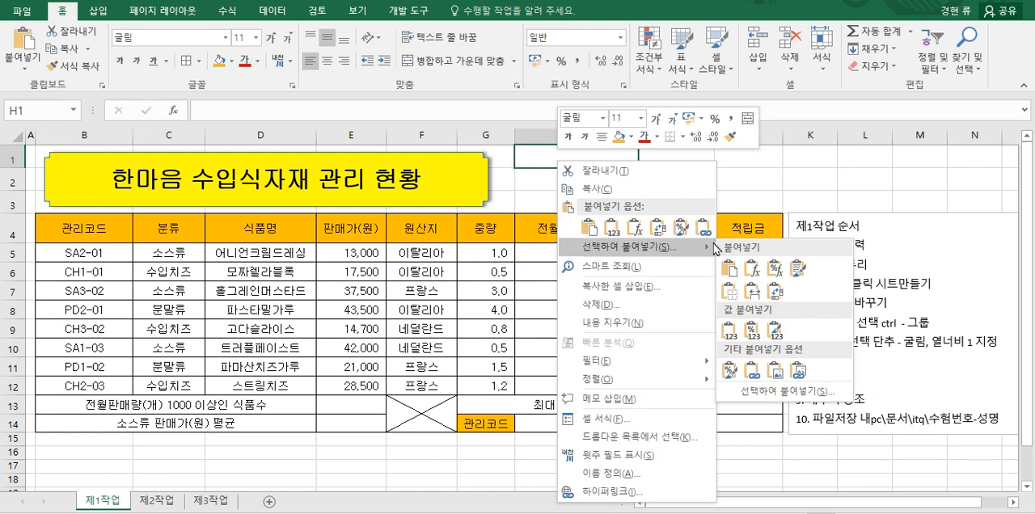
{"action": "left_click", "coordinate": [787, 361]}
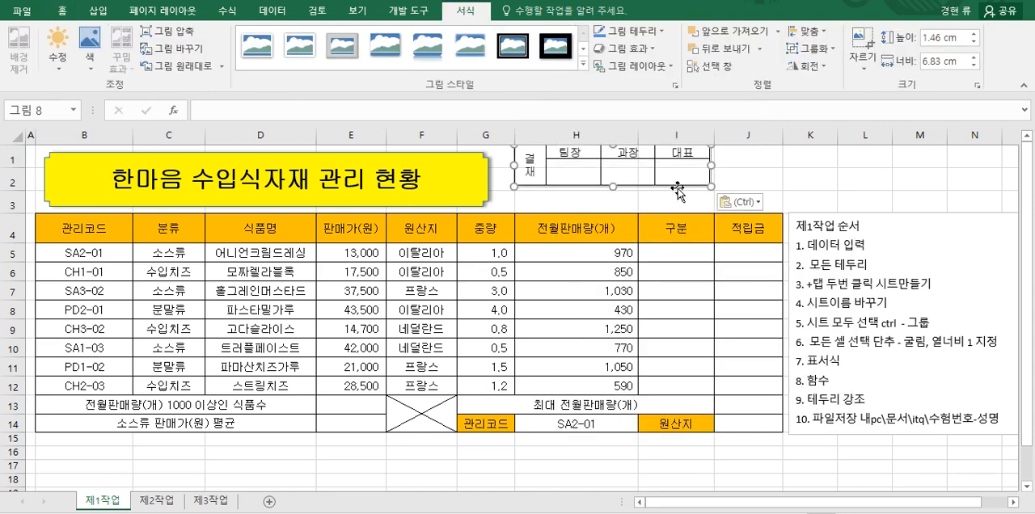
Step: Move and enlarge the approval box picture to fill the space above the table in H1:J3, ending at column J's outer edge
{"action": "left_click_drag", "start_coordinate": [677, 188], "coordinate": [689, 202]}
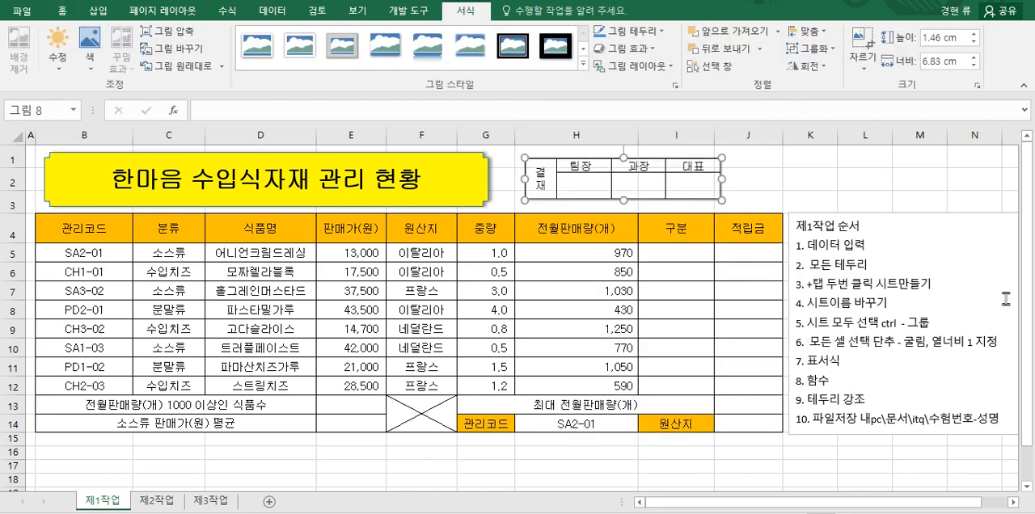
{"action": "left_click", "coordinate": [756, 177]}
{"action": "left_click", "coordinate": [715, 166]}
{"action": "left_click_drag", "start_coordinate": [724, 158], "coordinate": [752, 150]}
{"action": "left_click_drag", "start_coordinate": [752, 200], "coordinate": [782, 205]}
{"action": "left_click", "coordinate": [817, 206]}
{"action": "left_click", "coordinate": [773, 203]}
{"action": "left_click", "coordinate": [791, 209]}
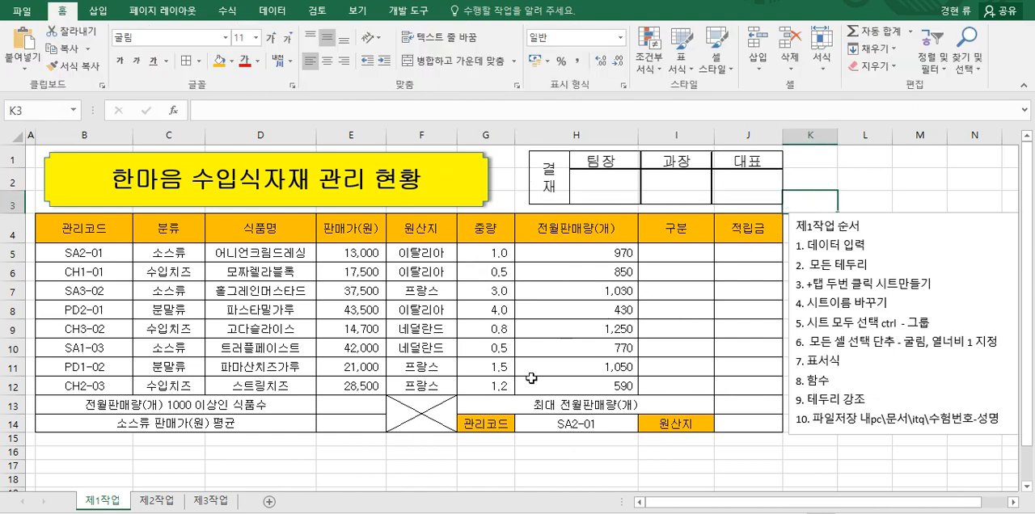
Step: Delete columns D:G, which hold the original approval box, from the 제2작업 sheet
{"action": "left_click", "coordinate": [156, 500]}
{"action": "left_click", "coordinate": [273, 412]}
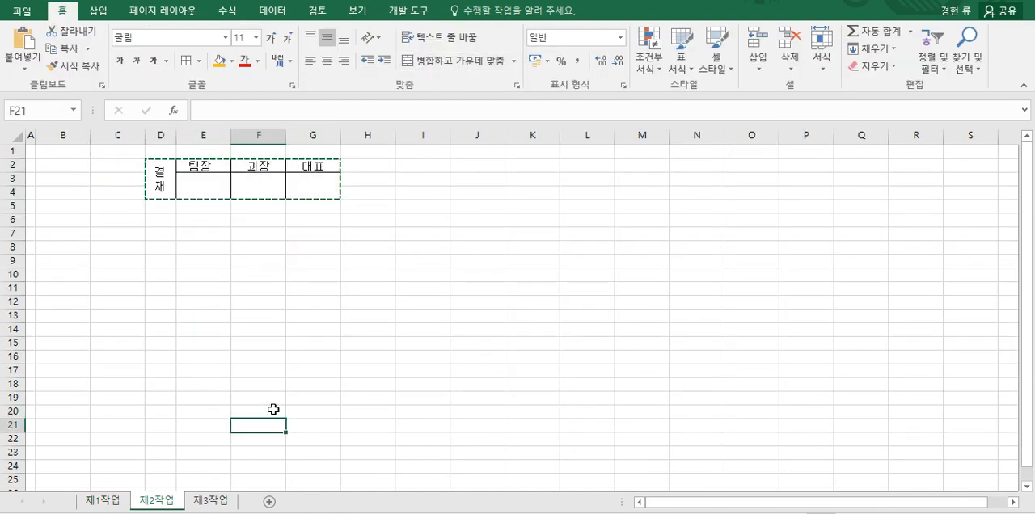
{"action": "left_click", "coordinate": [168, 136]}
{"action": "left_click_drag", "start_coordinate": [170, 138], "coordinate": [313, 135]}
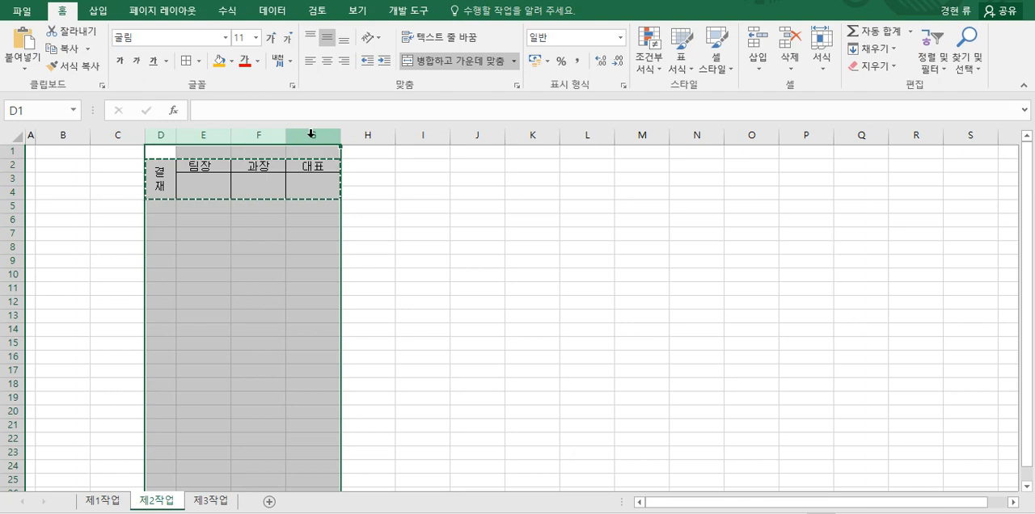
{"action": "right_click", "coordinate": [313, 136]}
{"action": "left_click", "coordinate": [357, 261]}
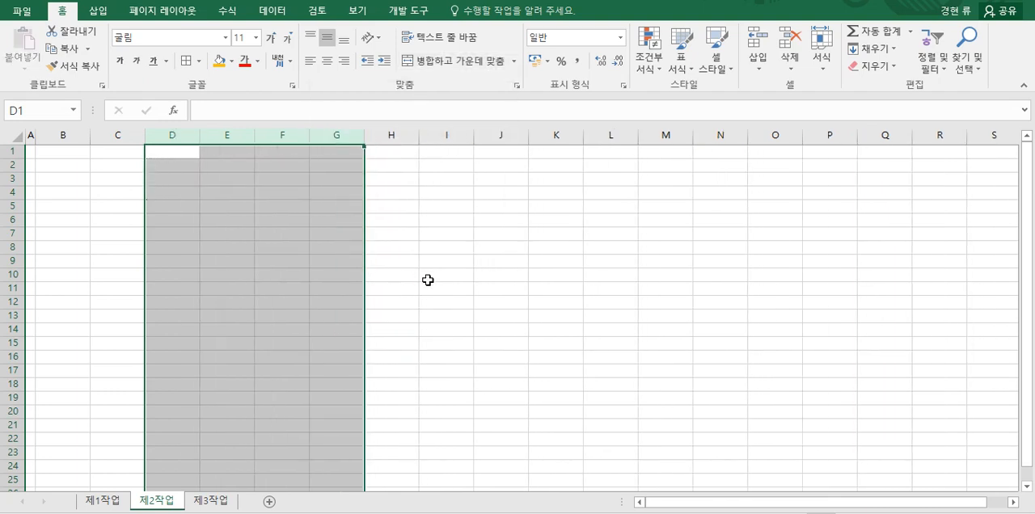
{"action": "left_click", "coordinate": [421, 278]}
Step: On the 제1작업 sheet, extend item 7 (표서식) of the procedure note with "제목도형, 결재란, 셀음영,유효성,셀서식, 이름정의"
{"action": "left_click", "coordinate": [117, 507]}
{"action": "left_click", "coordinate": [261, 466]}
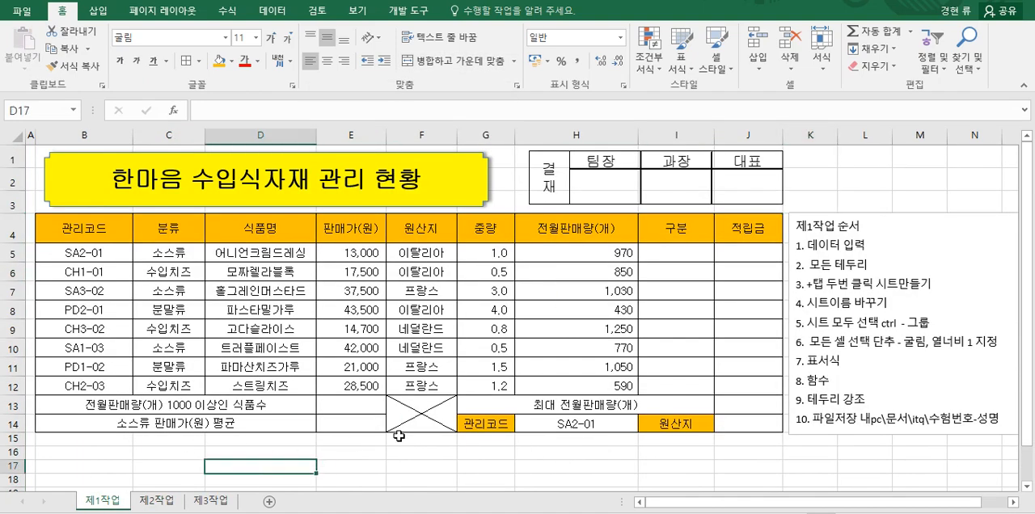
{"action": "left_click", "coordinate": [445, 188]}
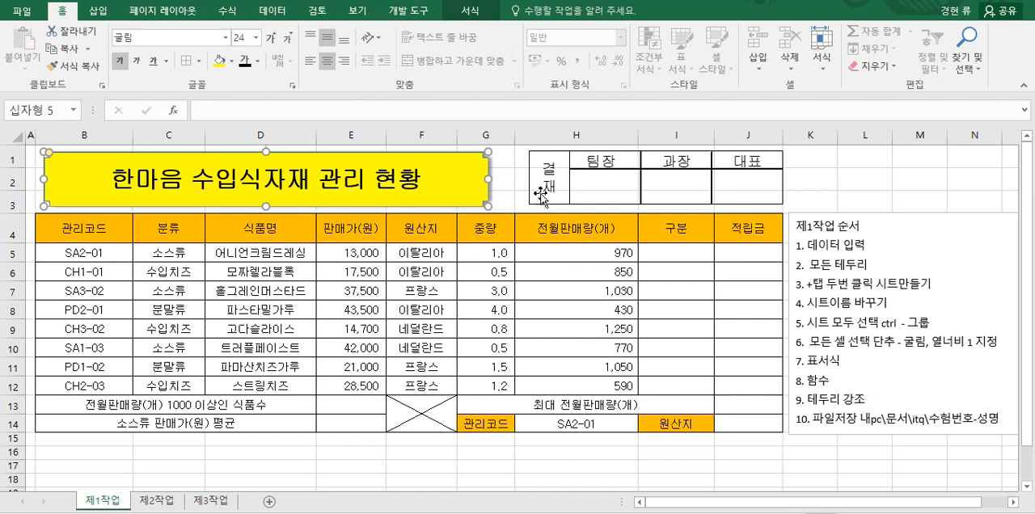
{"action": "left_click", "coordinate": [597, 202]}
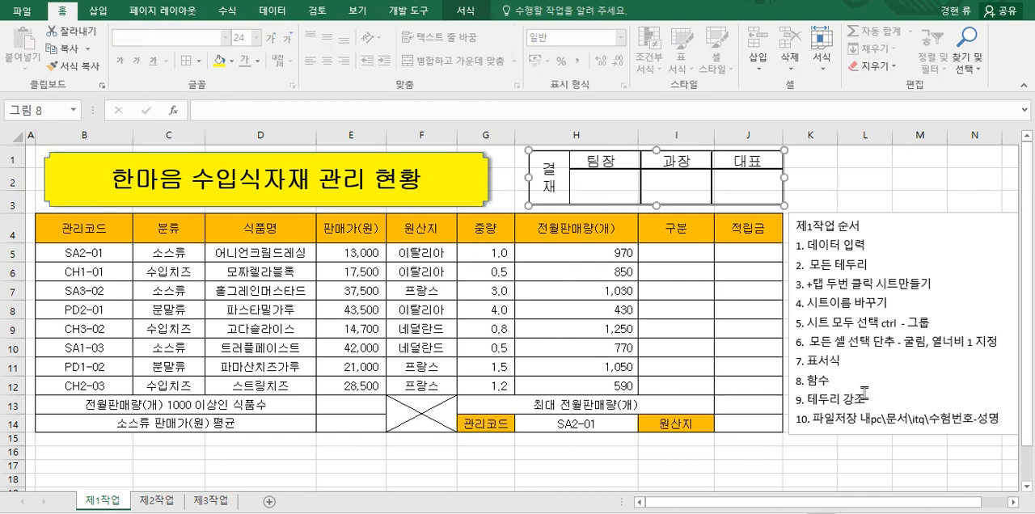
{"action": "left_click", "coordinate": [854, 360]}
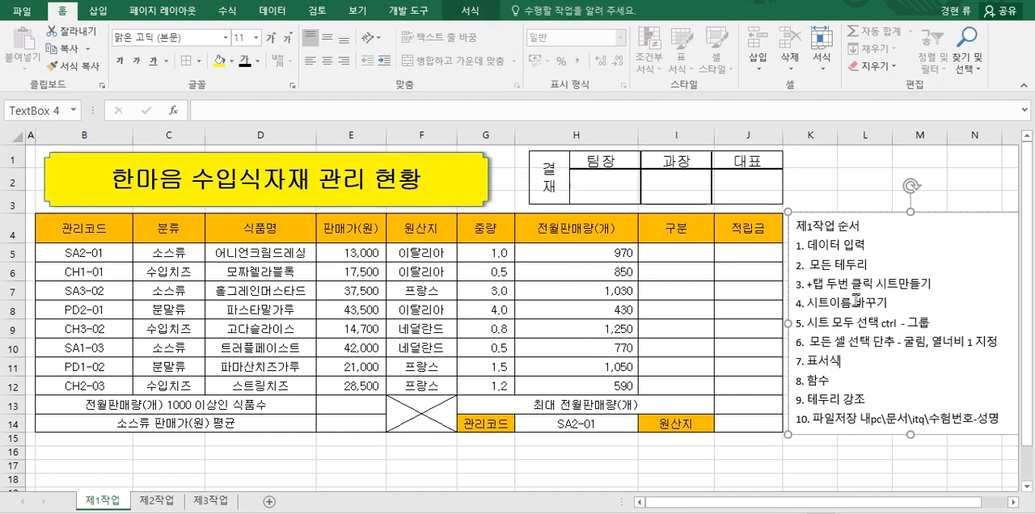
{"action": "type", "text": "제목도형, 결"}
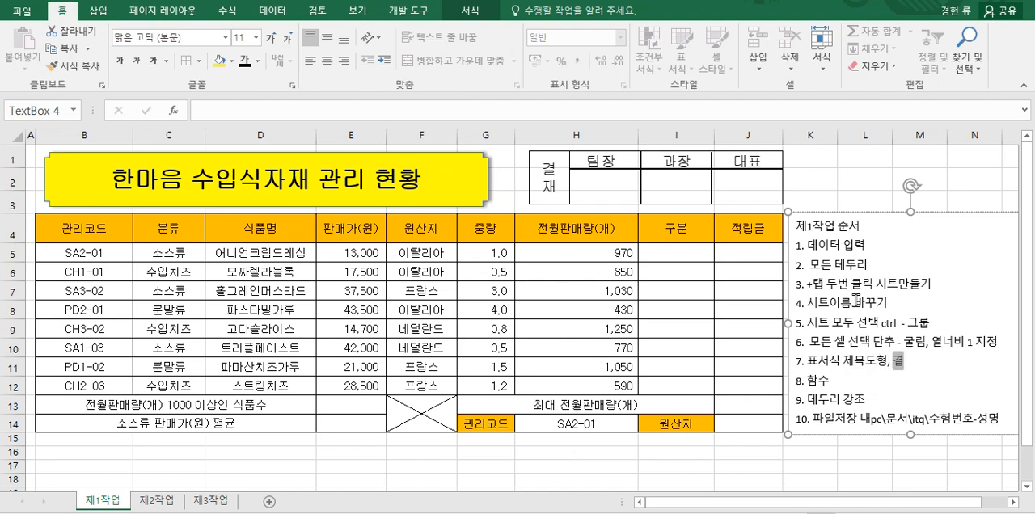
{"action": "type", "text": "재란,"}
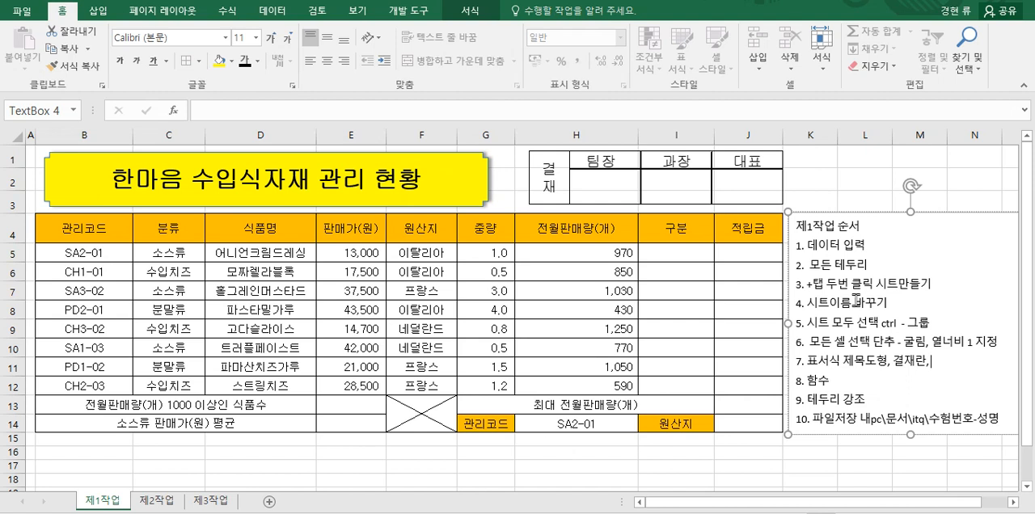
{"action": "type", "text": " 셀음"}
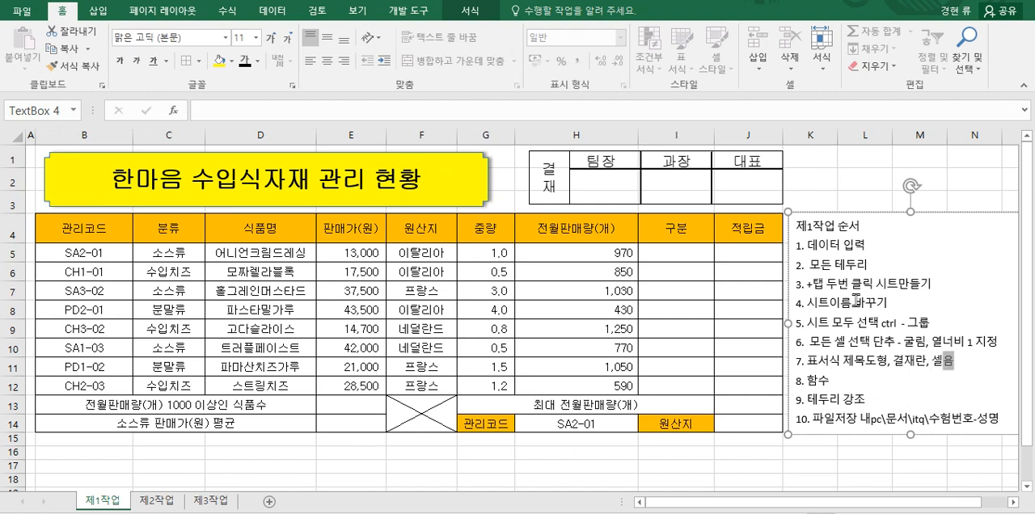
{"action": "type", "text": "여ㅇ,"}
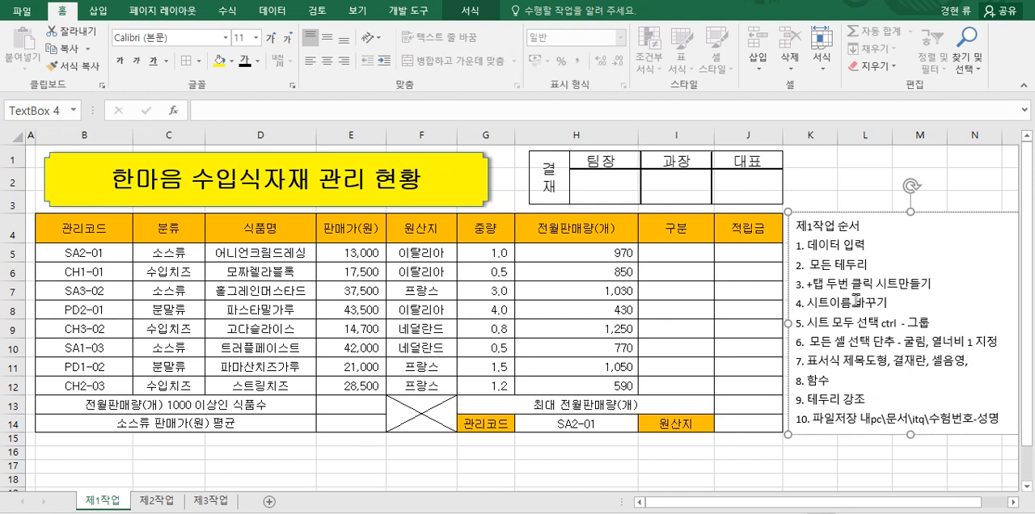
{"action": "type", "text": "유"}
{"action": "type", "text": "효성,셀서"}
{"action": "type", "text": "식,"}
{"action": "type", "text": " 이름정ㅇ"}
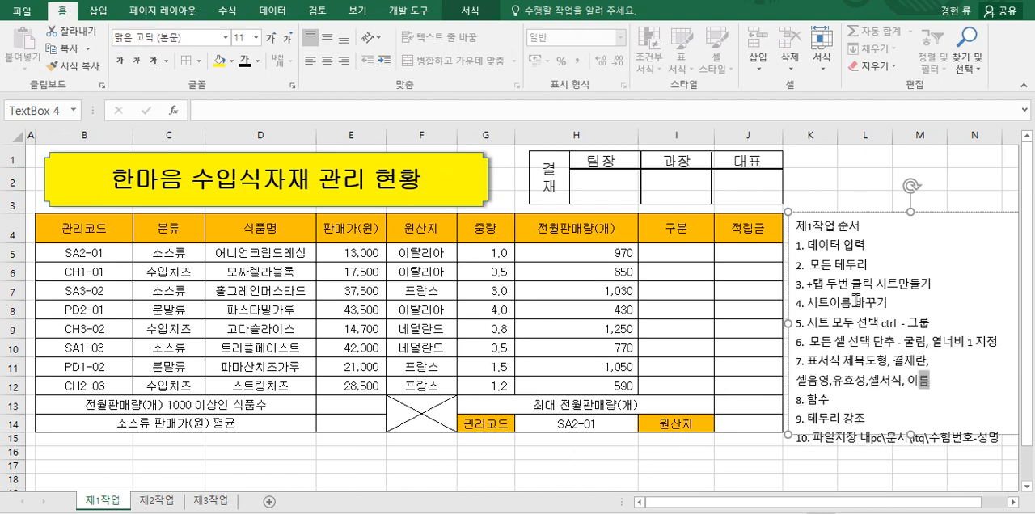
Step: Insert 검사 after 유효성 in the note and enlarge the text box downward to fit all ten items
{"action": "left_click", "coordinate": [867, 380]}
{"action": "type", "text": "검시"}
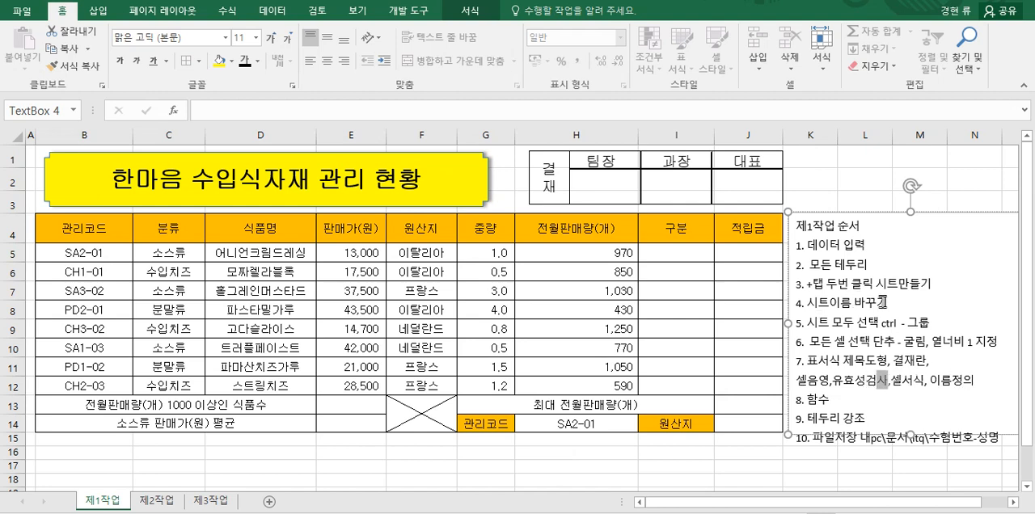
{"action": "left_click_drag", "start_coordinate": [909, 437], "coordinate": [909, 468]}
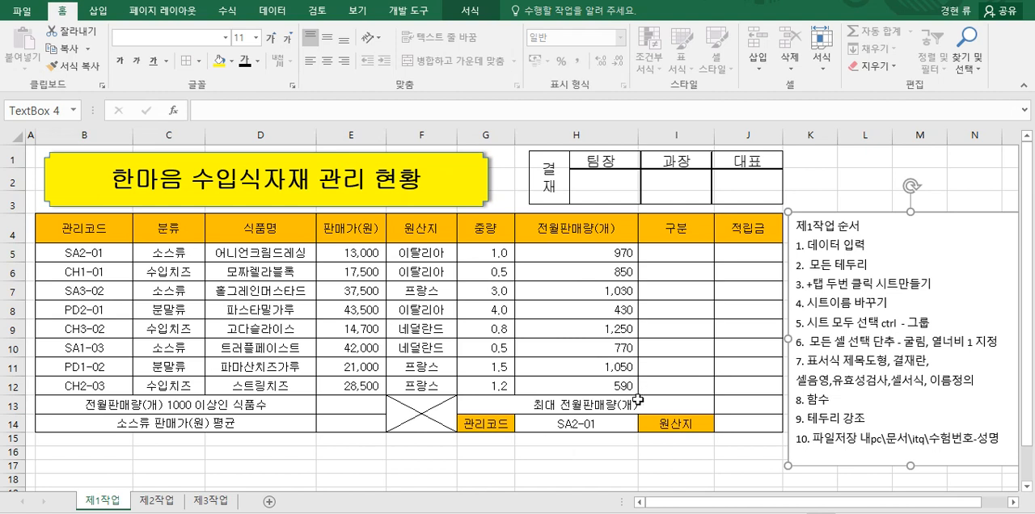
Step: Add data validation to H14 allowing a 목록 (list) with source =$B$5:$B$12, and check its choices without changing the value
{"action": "left_click", "coordinate": [582, 424]}
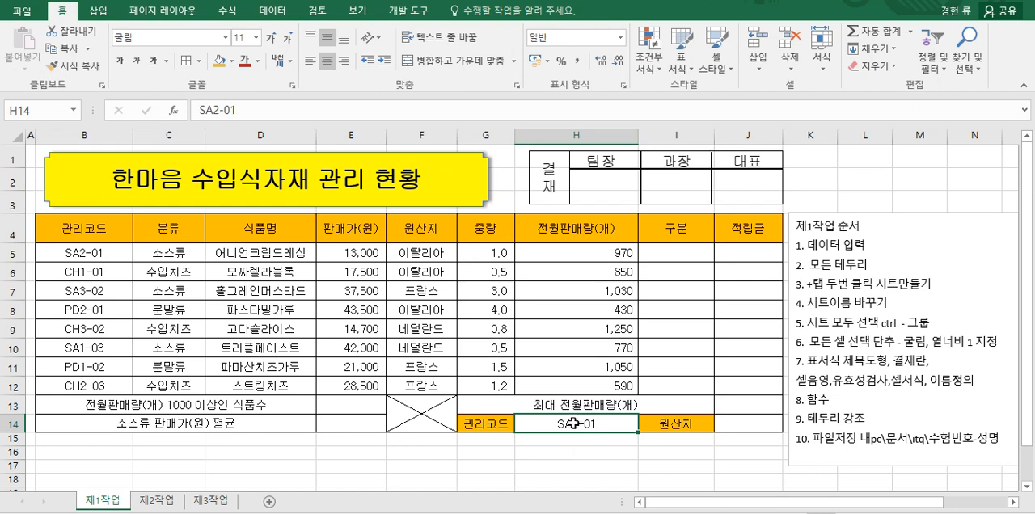
{"action": "left_click", "coordinate": [284, 11]}
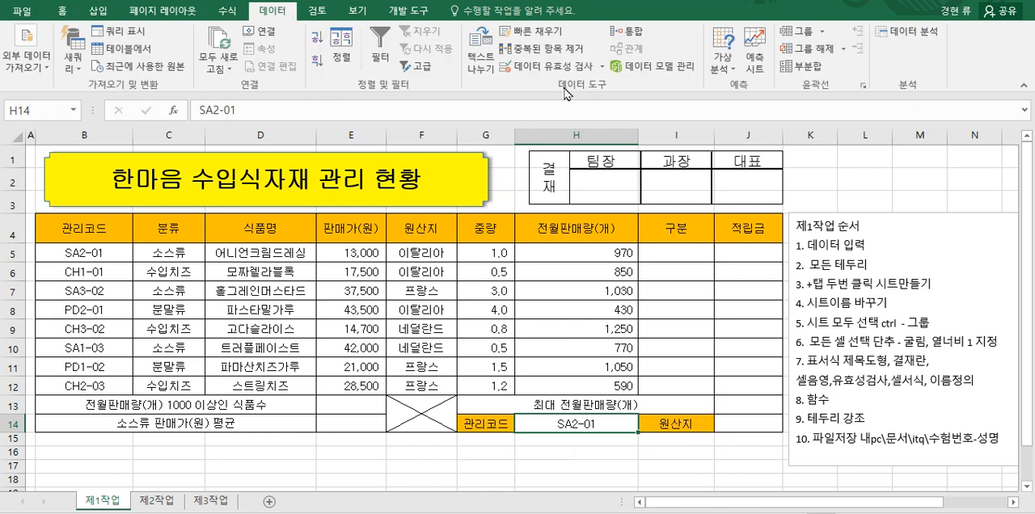
{"action": "left_click", "coordinate": [602, 67]}
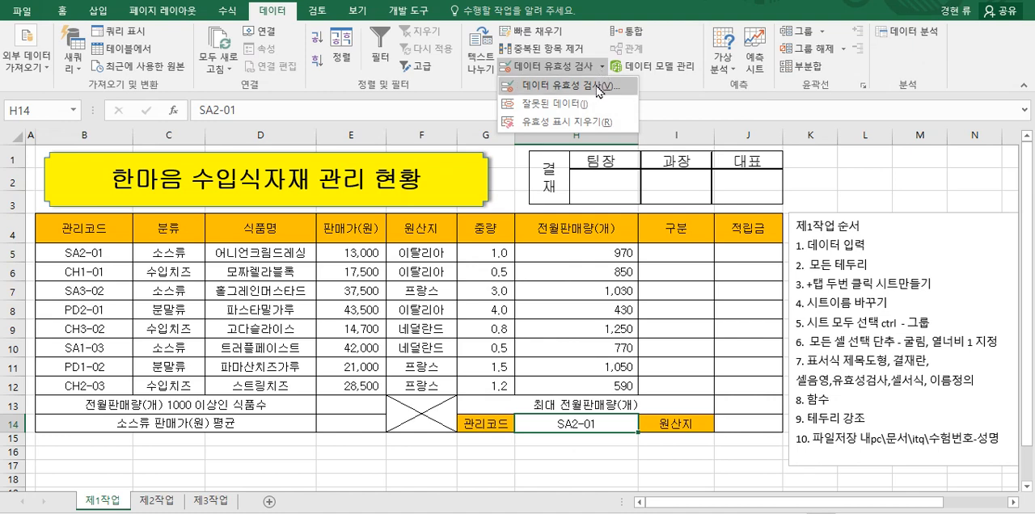
{"action": "left_click", "coordinate": [597, 96]}
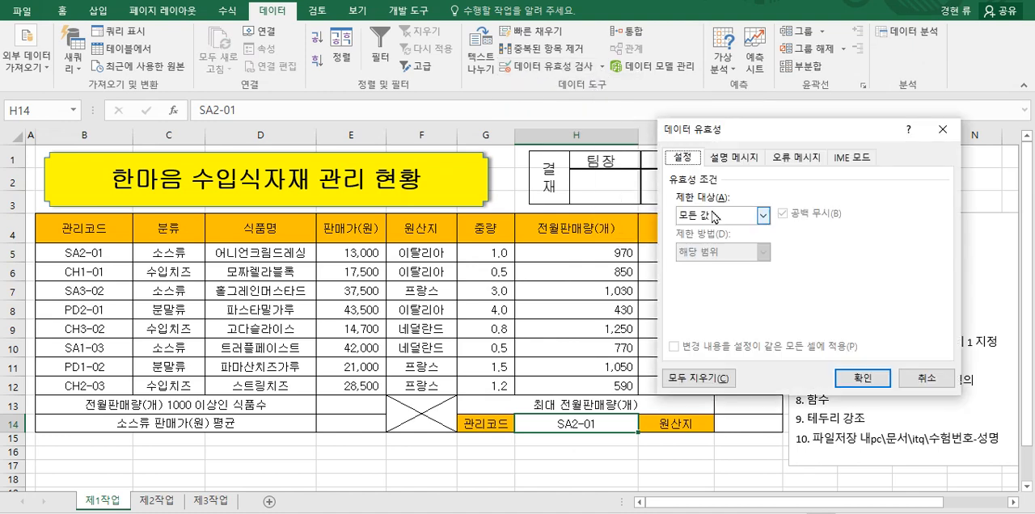
{"action": "left_click", "coordinate": [764, 215]}
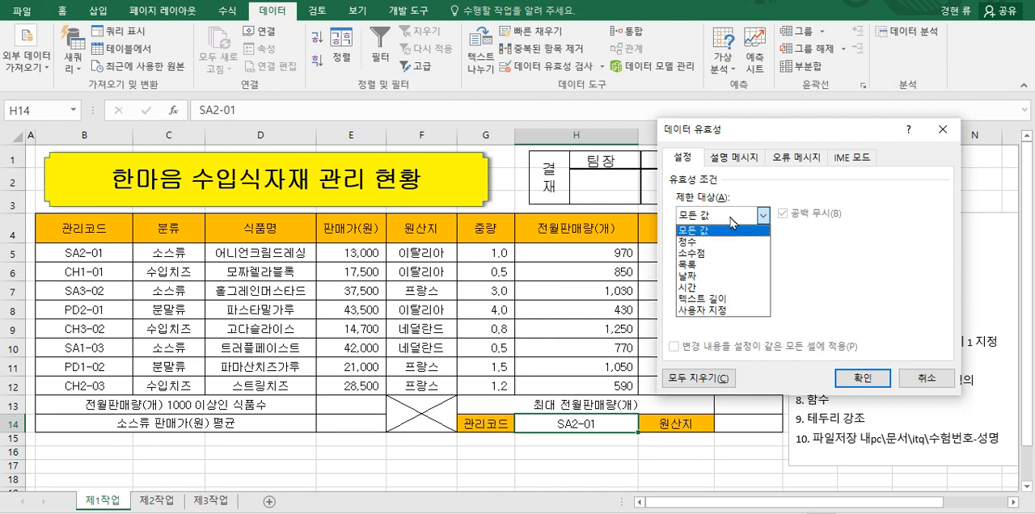
{"action": "left_click", "coordinate": [714, 273]}
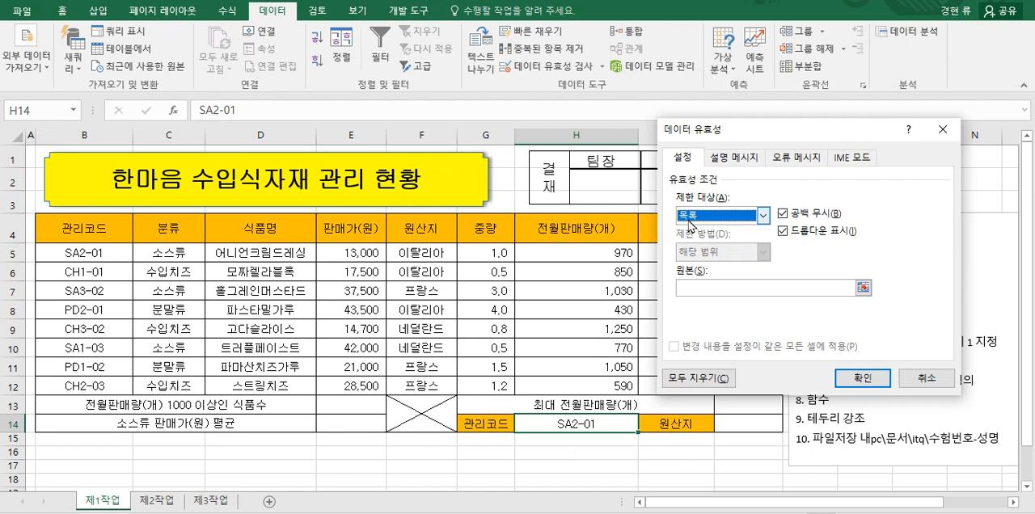
{"action": "left_click", "coordinate": [700, 290]}
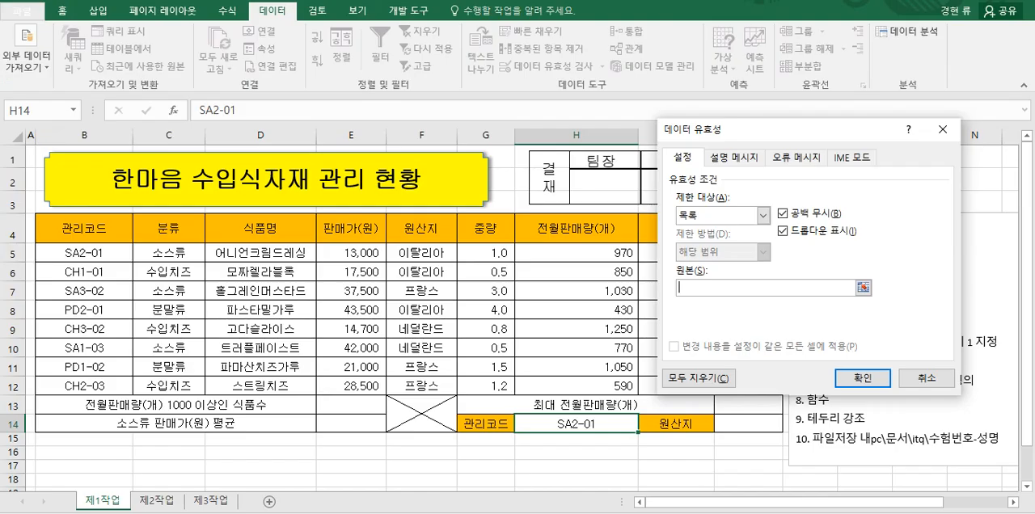
{"action": "left_click_drag", "start_coordinate": [100, 249], "coordinate": [86, 383]}
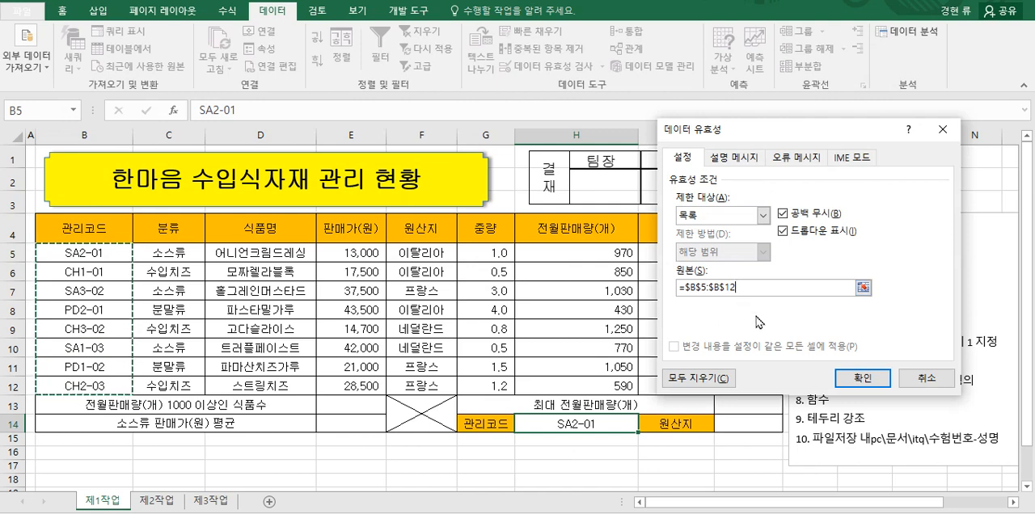
{"action": "left_click", "coordinate": [862, 379]}
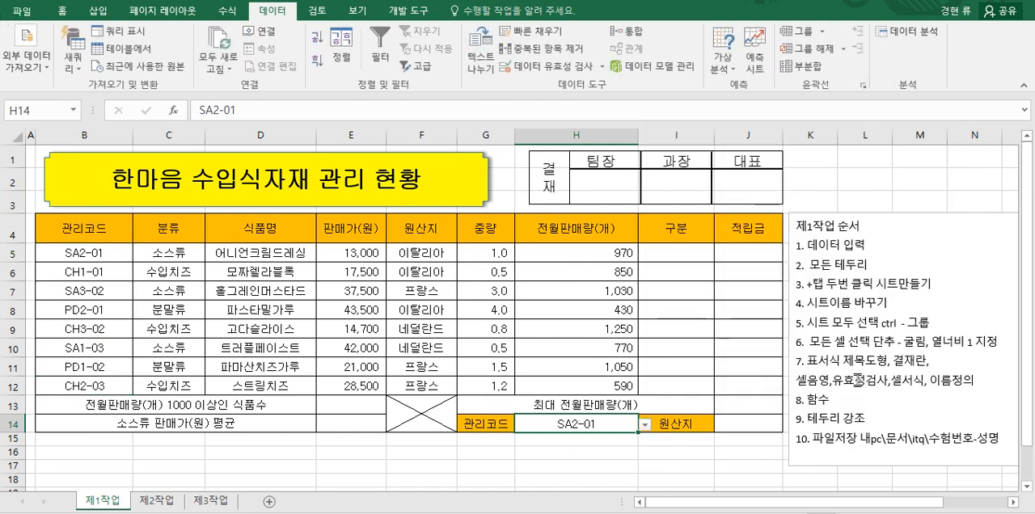
{"action": "left_click", "coordinate": [644, 426]}
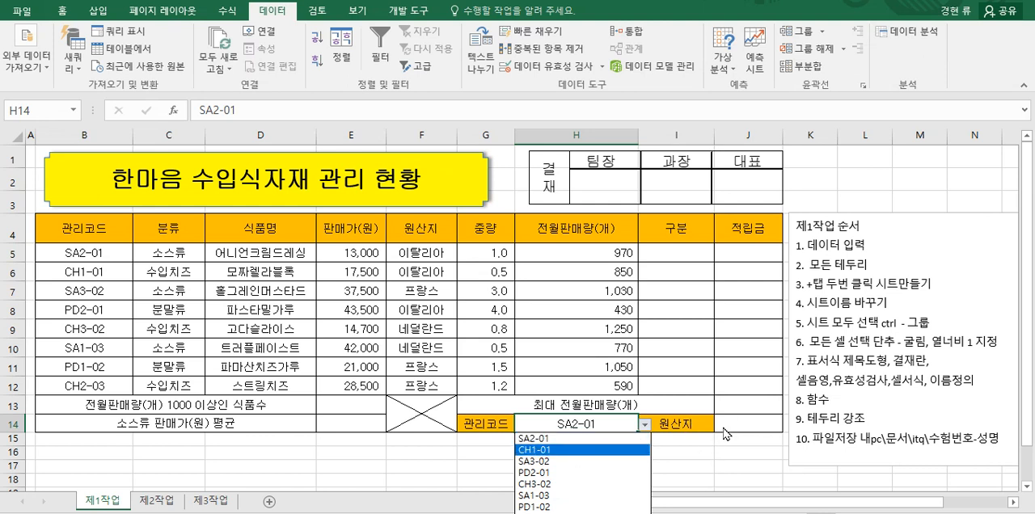
{"action": "key", "text": "Escape"}
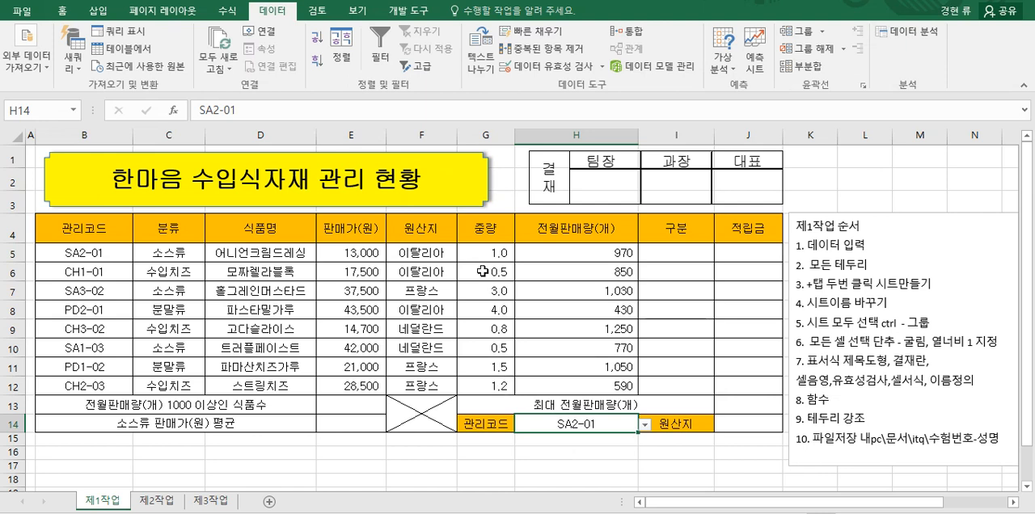
Step: Apply the custom number format #,##0.0"kg" to the 중량 values in G5:G12
{"action": "left_click_drag", "start_coordinate": [477, 253], "coordinate": [485, 378]}
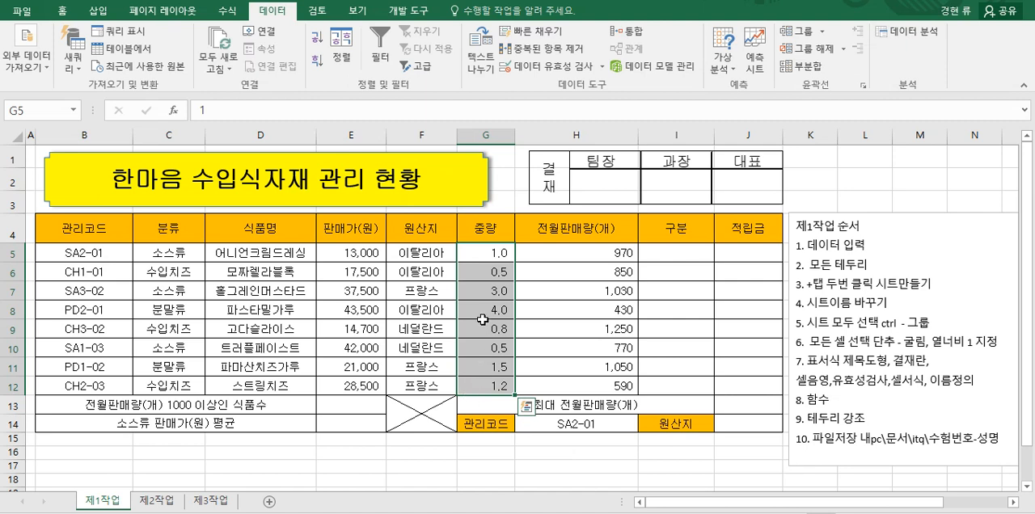
{"action": "right_click", "coordinate": [488, 254]}
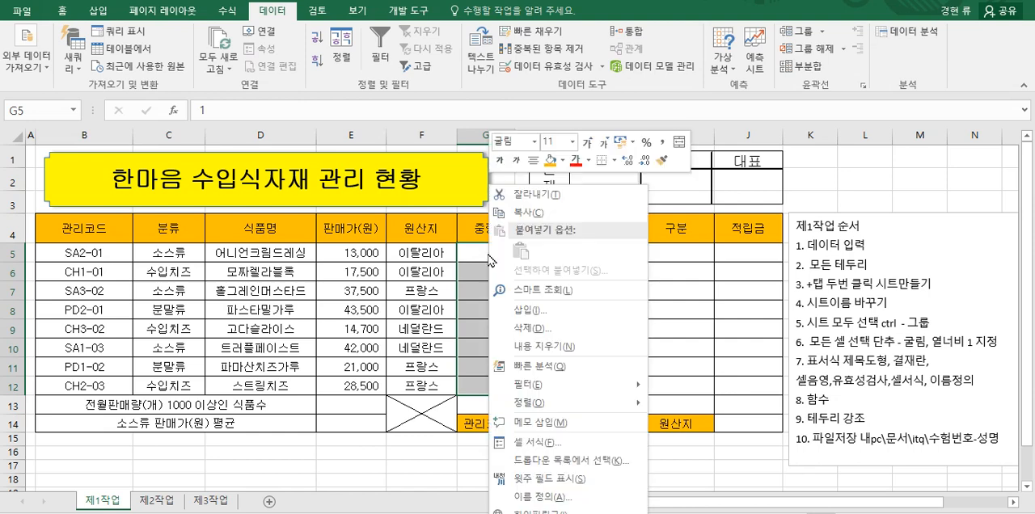
{"action": "left_click", "coordinate": [528, 444]}
{"action": "left_click_drag", "start_coordinate": [546, 72], "coordinate": [785, 110]}
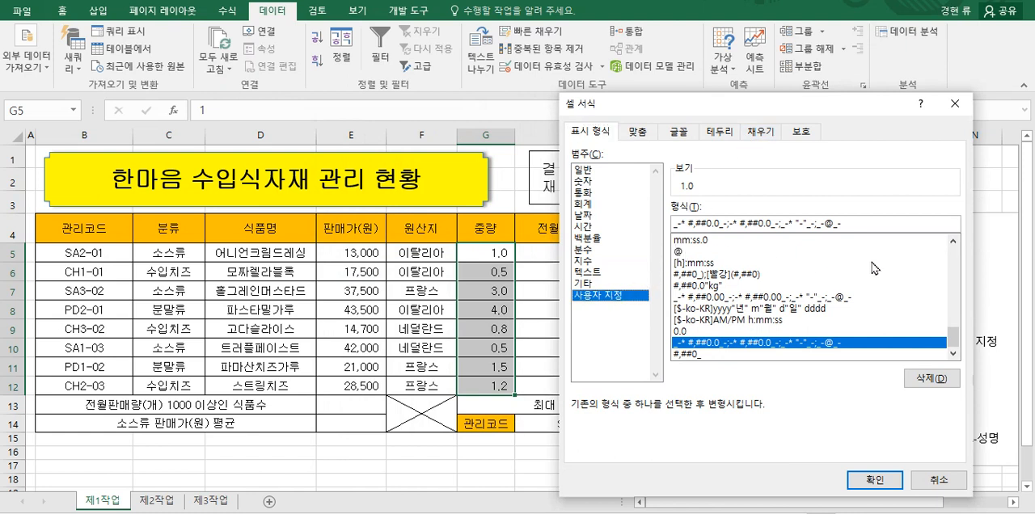
{"action": "scroll", "coordinate": [954, 299], "scroll_direction": "up", "scroll_amount": 3}
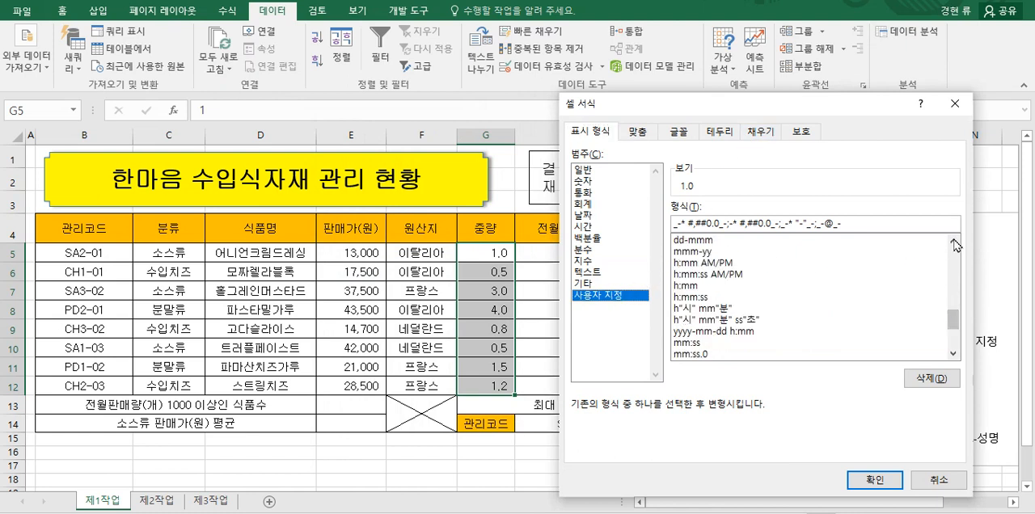
{"action": "left_click_drag", "start_coordinate": [955, 321], "coordinate": [954, 252]}
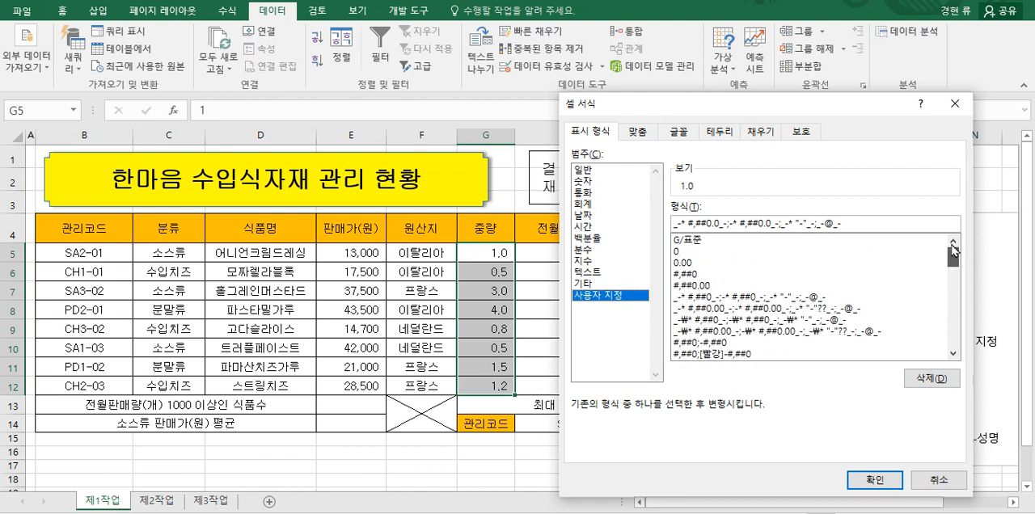
{"action": "left_click", "coordinate": [685, 241]}
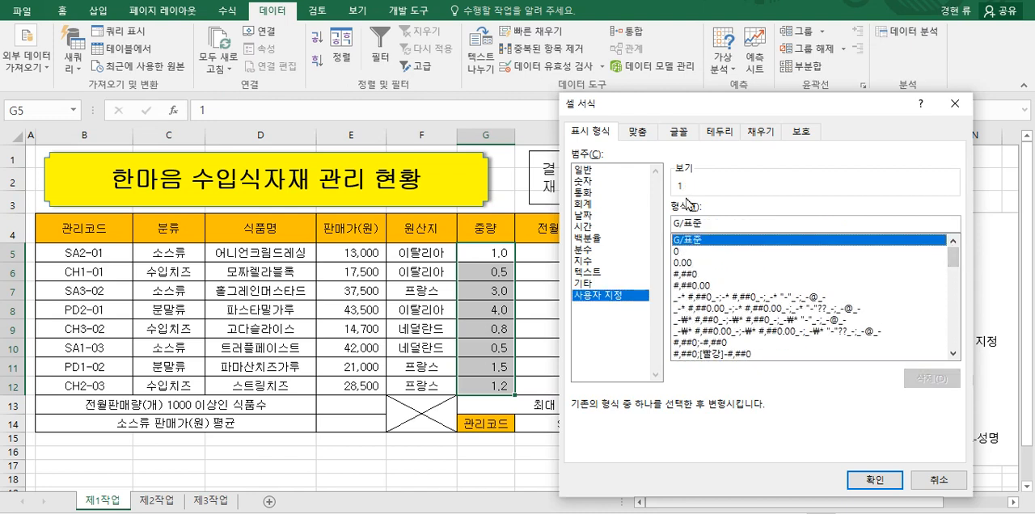
{"action": "left_click", "coordinate": [679, 252]}
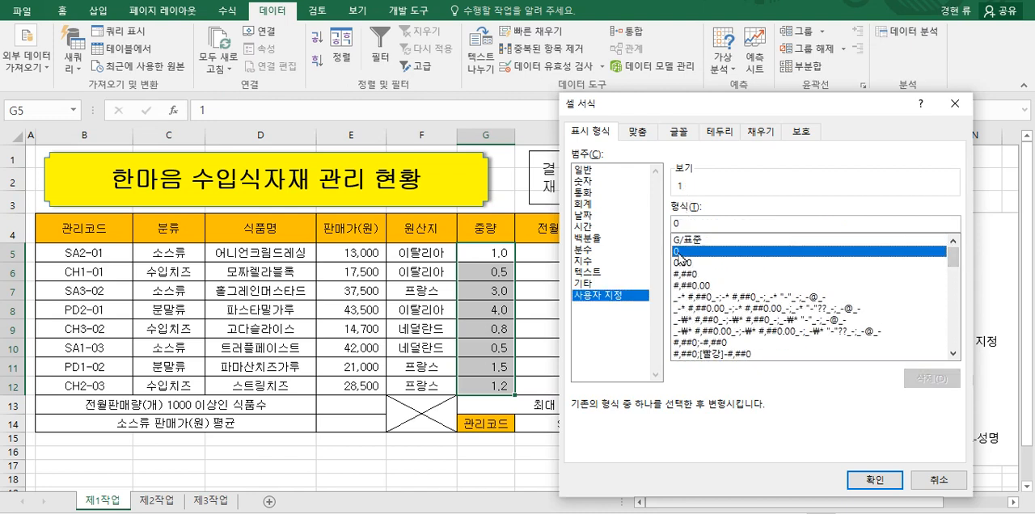
{"action": "left_click", "coordinate": [684, 263]}
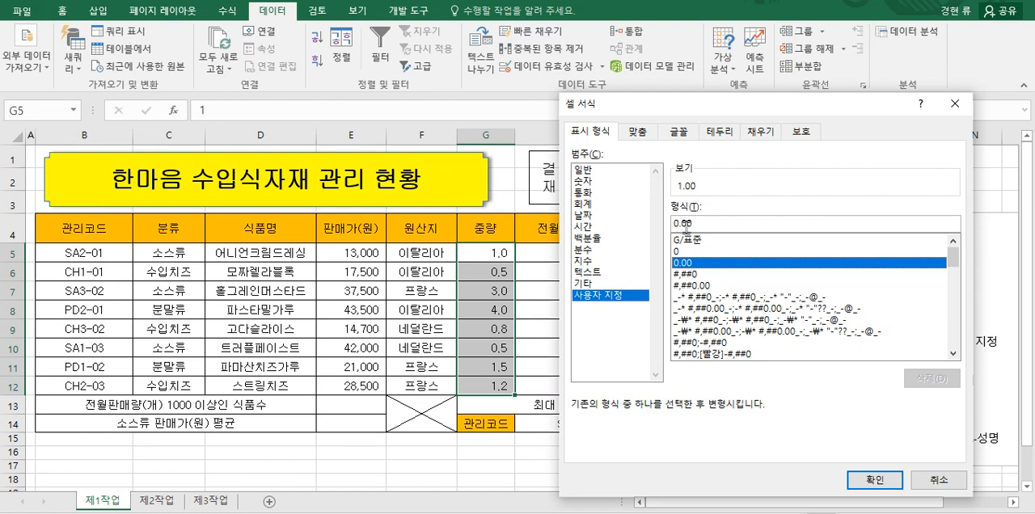
{"action": "left_click", "coordinate": [684, 274]}
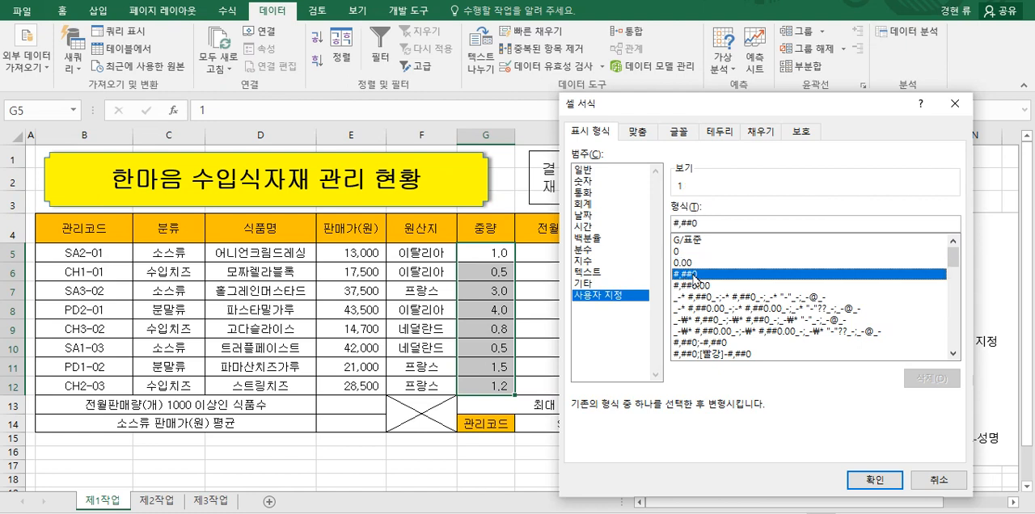
{"action": "left_click", "coordinate": [710, 220]}
{"action": "type", "text": ".0\"kg"}
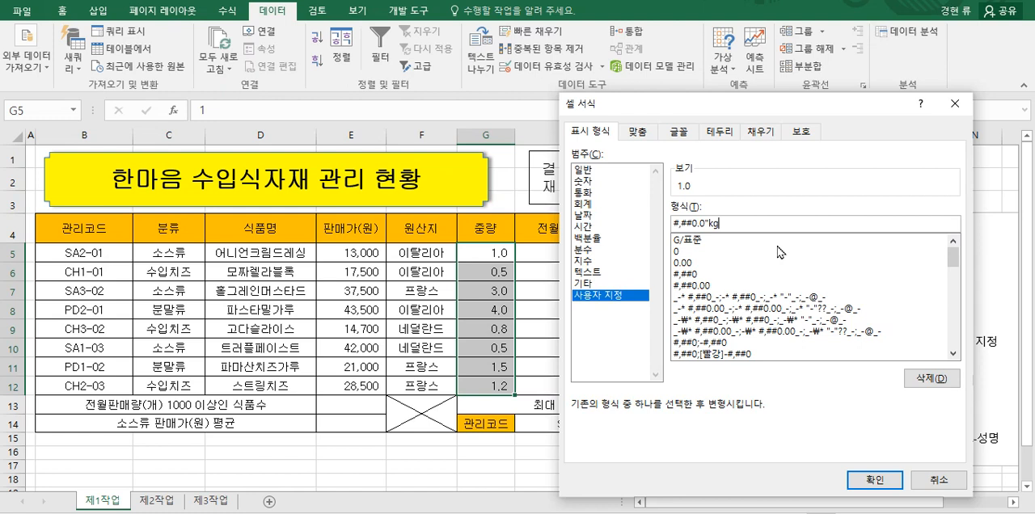
{"action": "type", "text": "\""}
{"action": "left_click", "coordinate": [874, 483]}
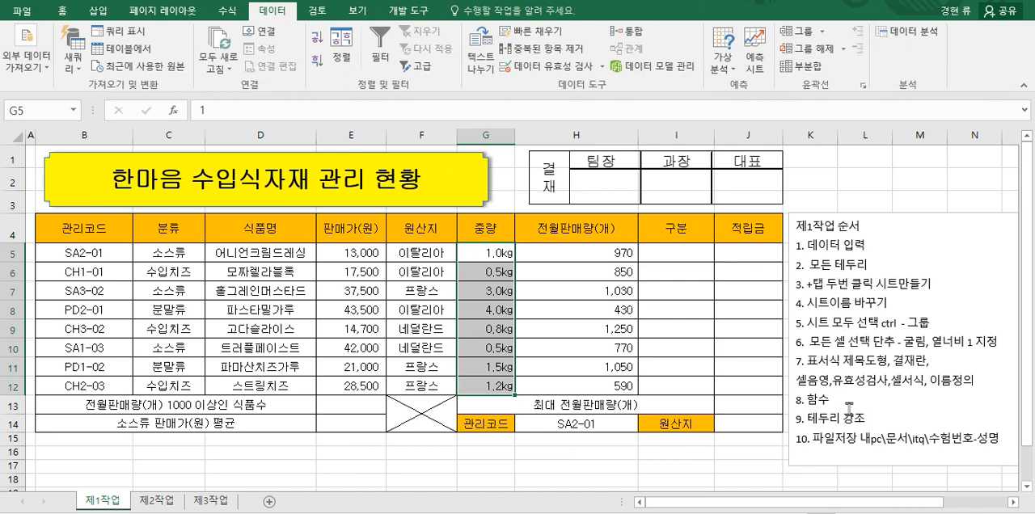
Step: Color the word 셀서식 in item 7 of the procedure note red
{"action": "left_click_drag", "start_coordinate": [901, 382], "coordinate": [920, 380]}
{"action": "double_click", "coordinate": [920, 381]}
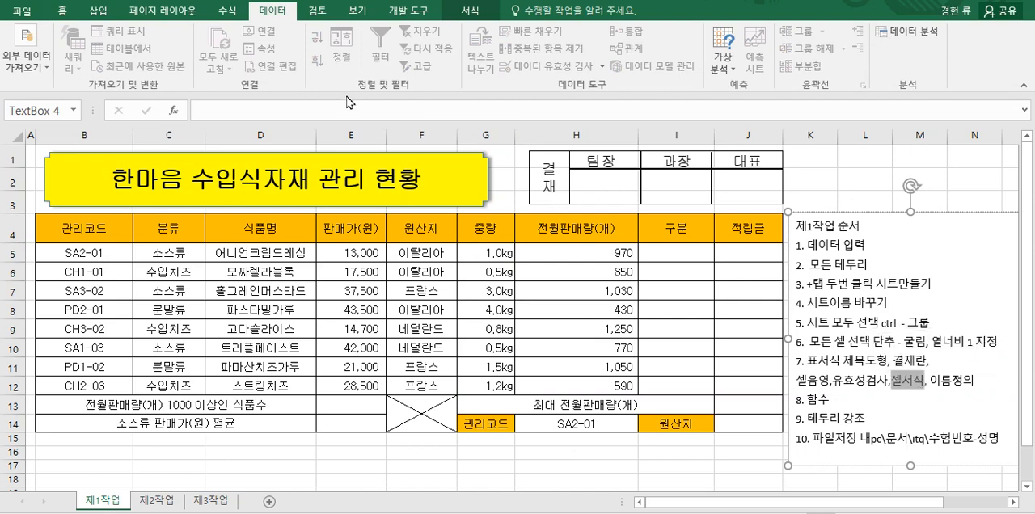
{"action": "left_click", "coordinate": [64, 13]}
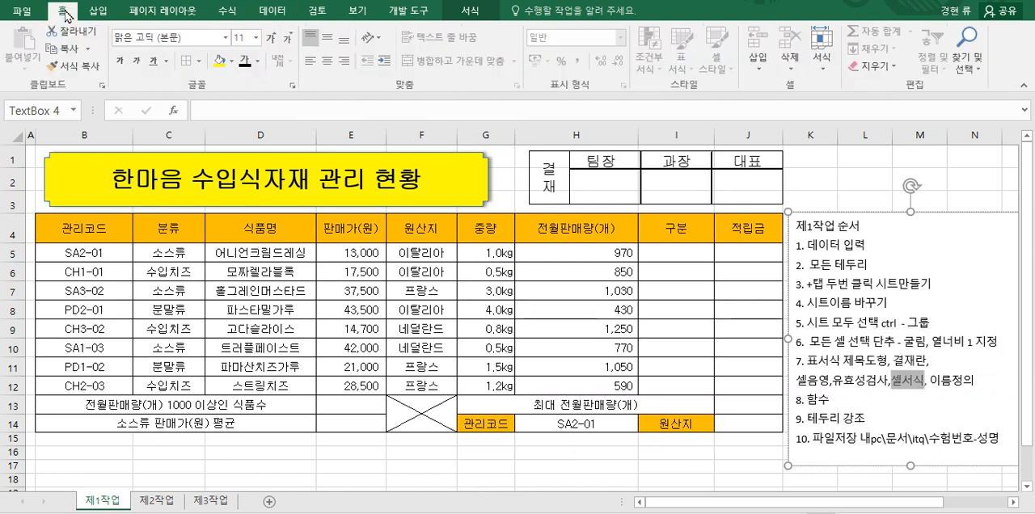
{"action": "left_click", "coordinate": [257, 60]}
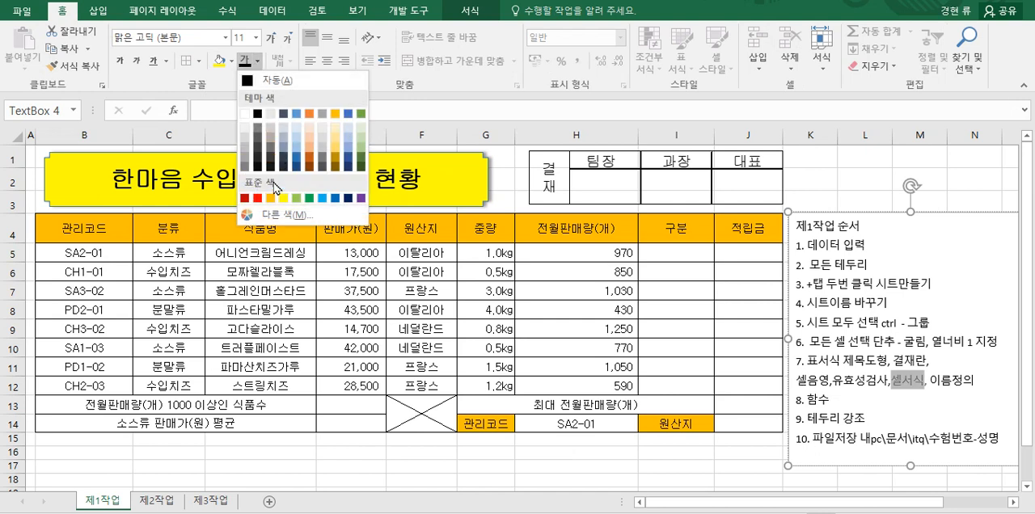
{"action": "left_click", "coordinate": [261, 201]}
{"action": "left_click", "coordinate": [881, 418]}
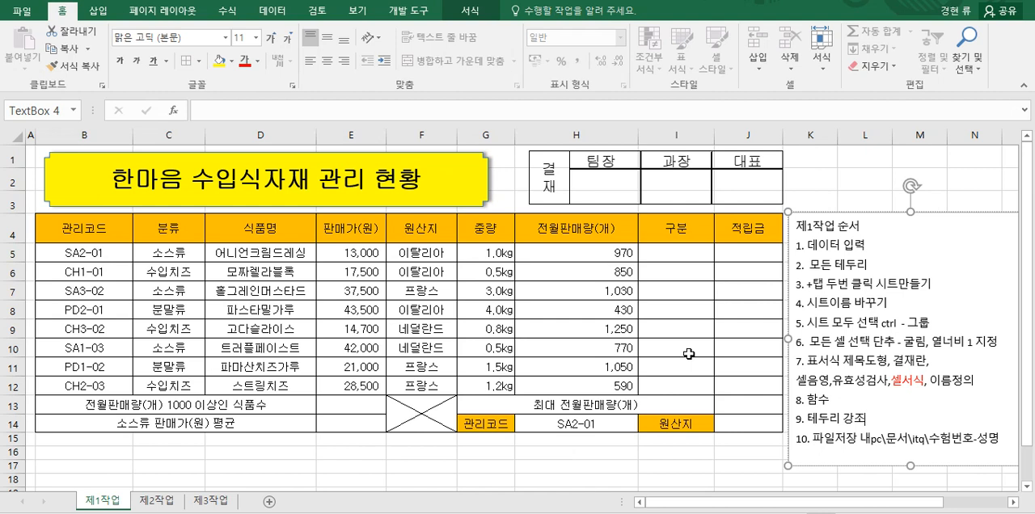
Step: Define the name 전월판매량 for the range H5:H12
{"action": "left_click_drag", "start_coordinate": [557, 252], "coordinate": [580, 386]}
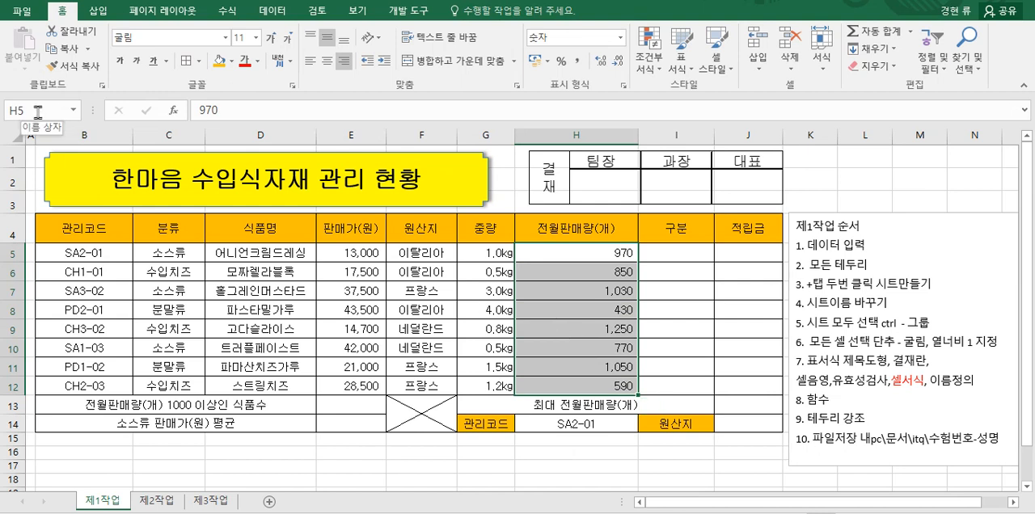
{"action": "right_click", "coordinate": [590, 252]}
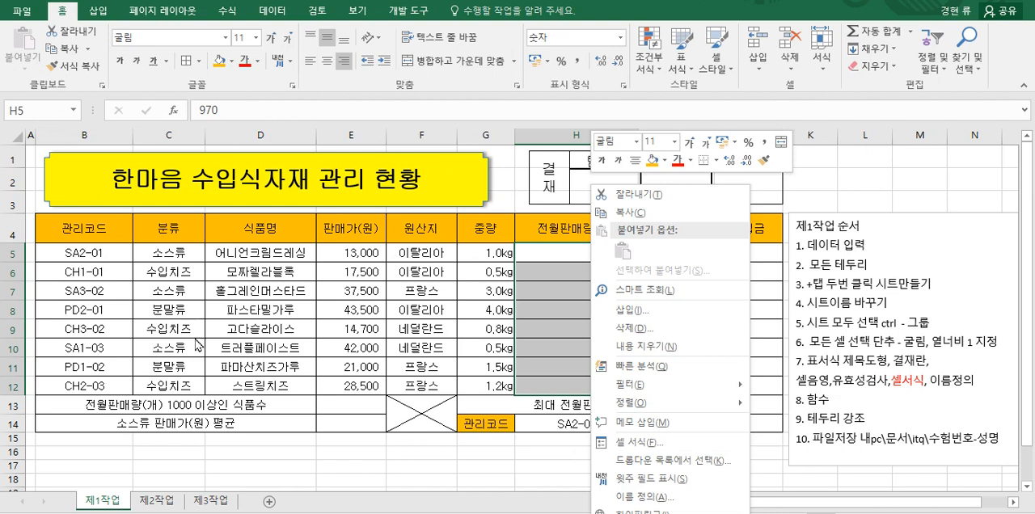
{"action": "left_click", "coordinate": [49, 118]}
{"action": "left_click", "coordinate": [33, 110]}
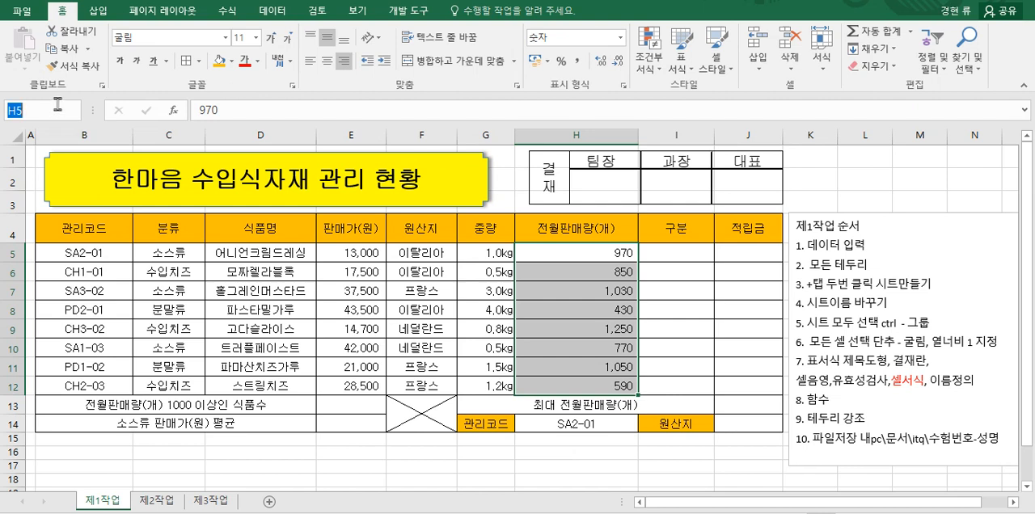
{"action": "type", "text": "wjsd"}
{"action": "key", "text": "BackSpace"}
{"action": "key", "text": "BackSpace"}
{"action": "key", "text": "BackSpace"}
{"action": "key", "text": "BackSpace"}
{"action": "type", "text": "전월판매량"}
{"action": "key", "text": "Return"}
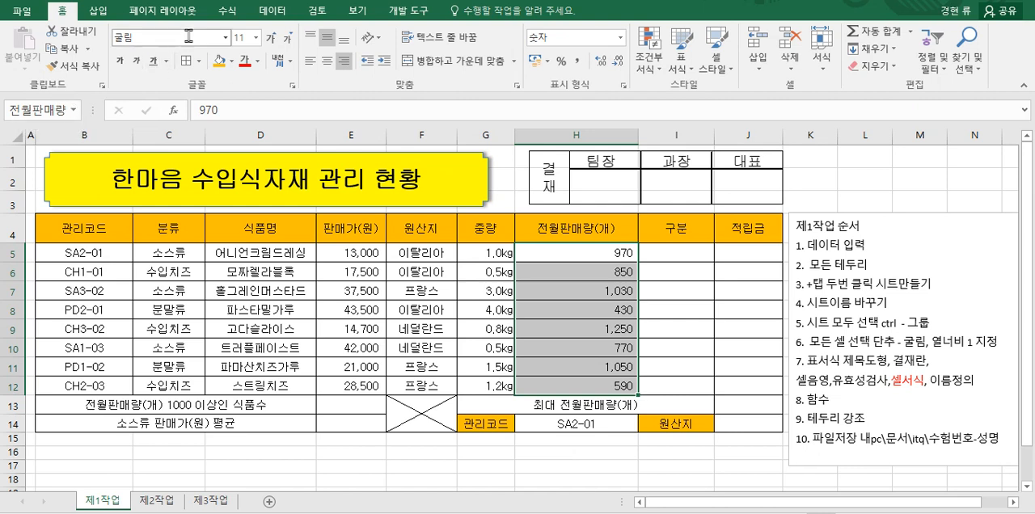
Step: Review the name and reference range of 전월판매량 in the Name Manager without changing them
{"action": "left_click", "coordinate": [232, 13]}
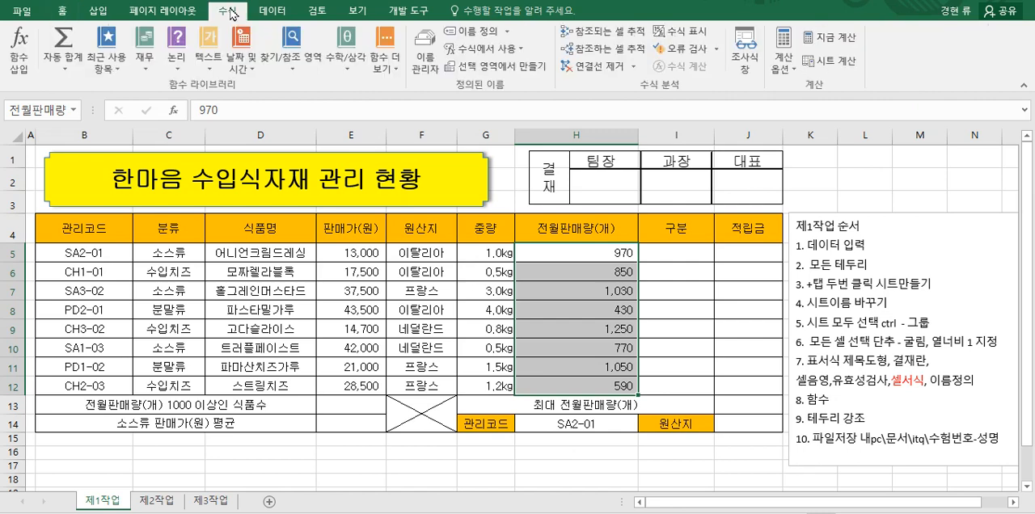
{"action": "left_click", "coordinate": [418, 74]}
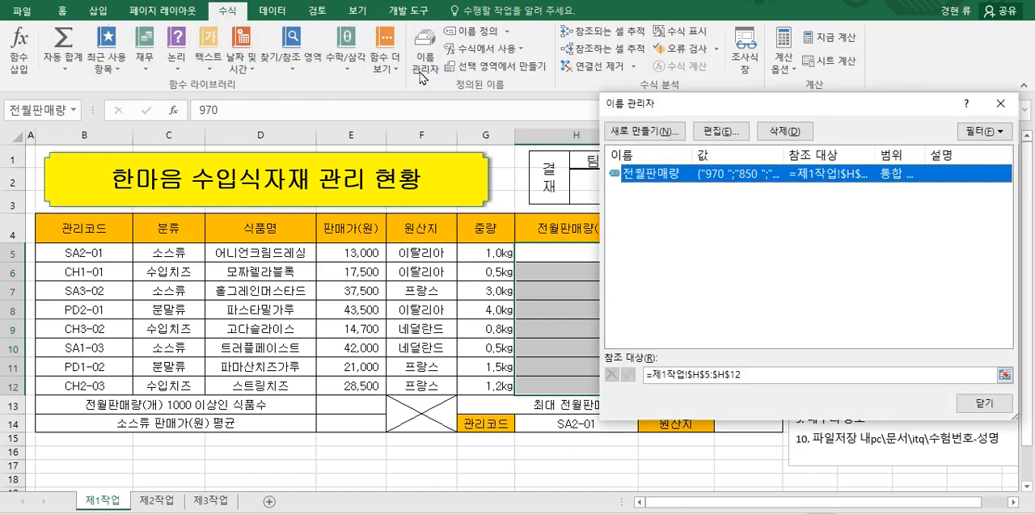
{"action": "left_click", "coordinate": [721, 130]}
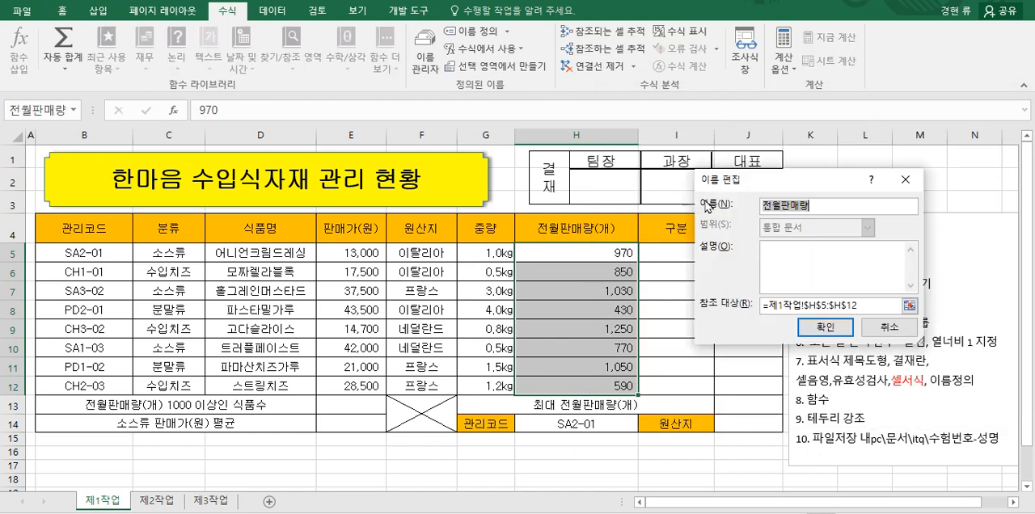
{"action": "left_click_drag", "start_coordinate": [777, 183], "coordinate": [745, 182]}
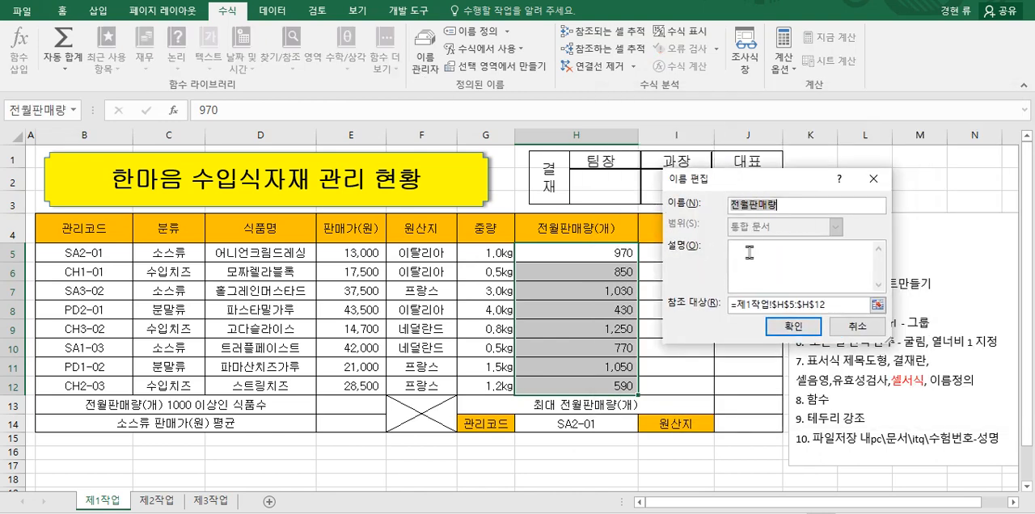
{"action": "left_click", "coordinate": [802, 207]}
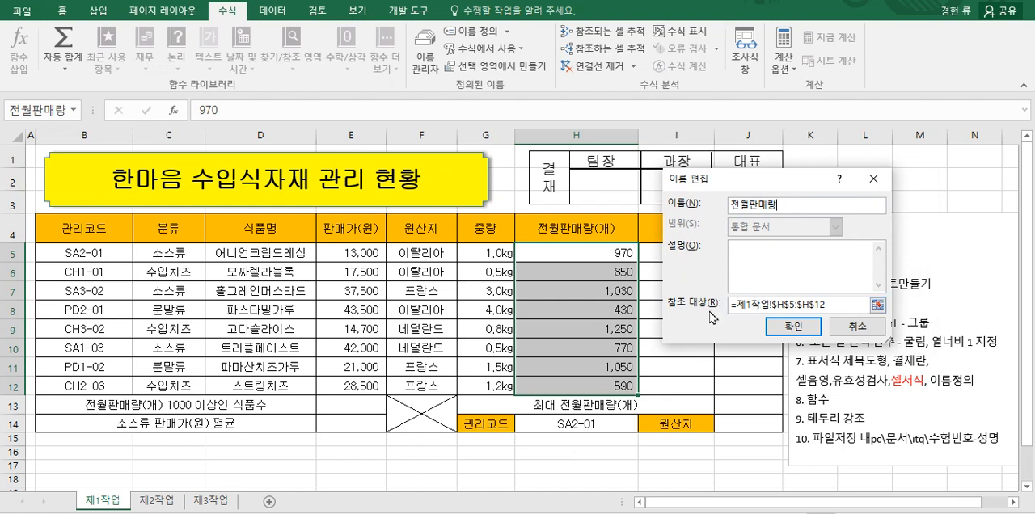
{"action": "left_click", "coordinate": [833, 307]}
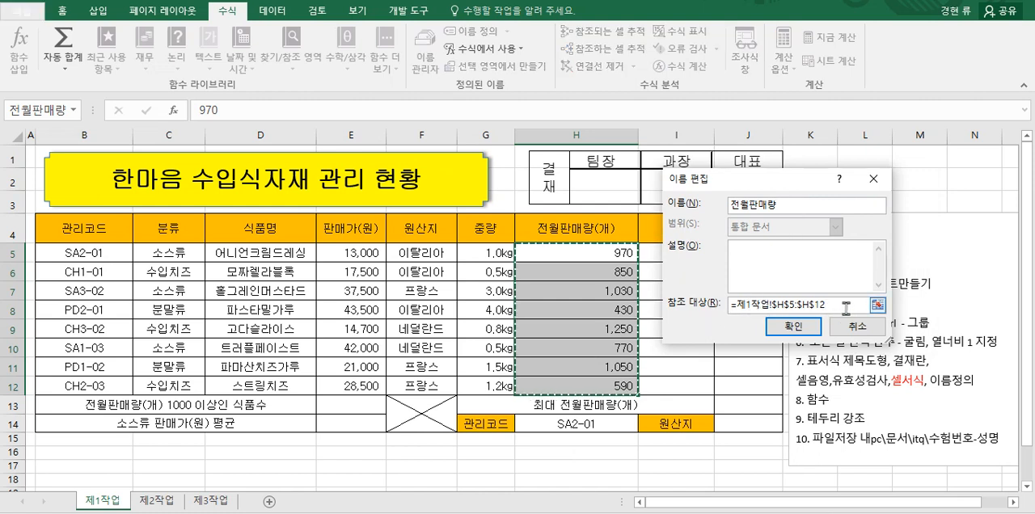
{"action": "left_click_drag", "start_coordinate": [826, 306], "coordinate": [727, 306]}
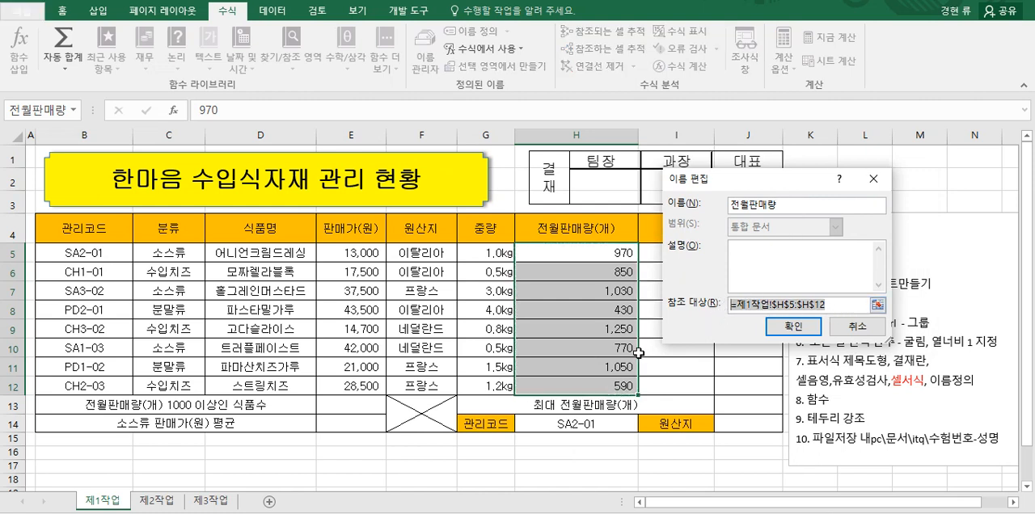
{"action": "left_click", "coordinate": [797, 327]}
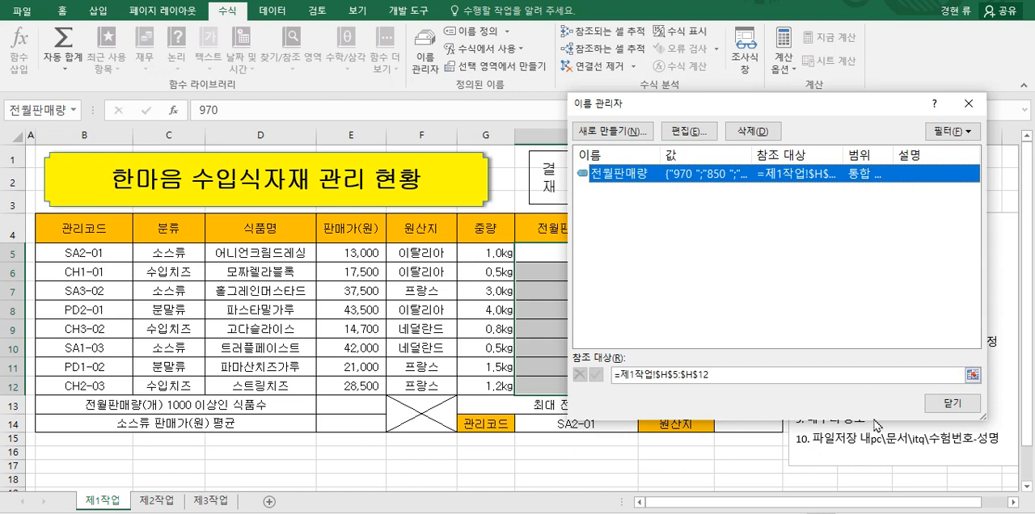
{"action": "left_click", "coordinate": [948, 404]}
Step: Compare the 제1작업 sheet with its gridlines hidden and shown, leaving them shown
{"action": "left_click", "coordinate": [539, 453]}
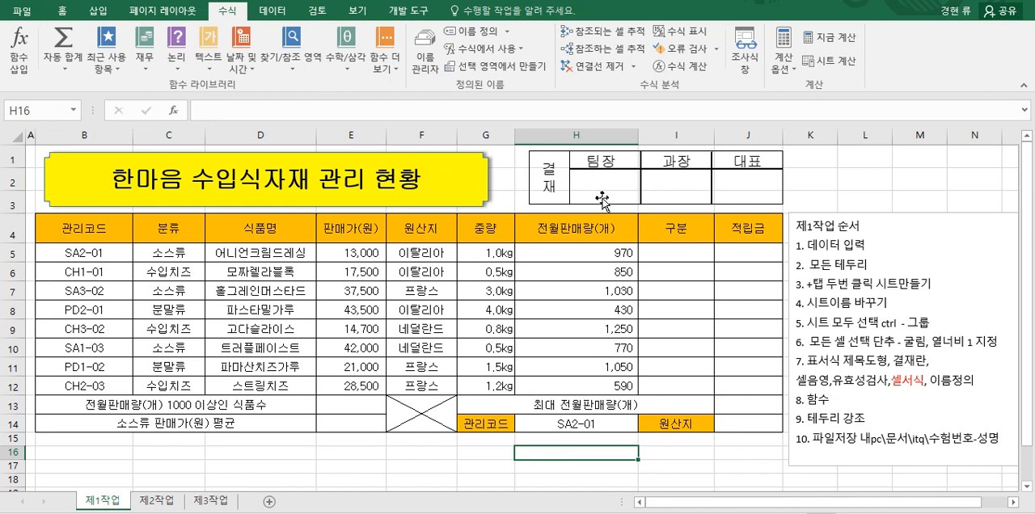
{"action": "left_click", "coordinate": [356, 11]}
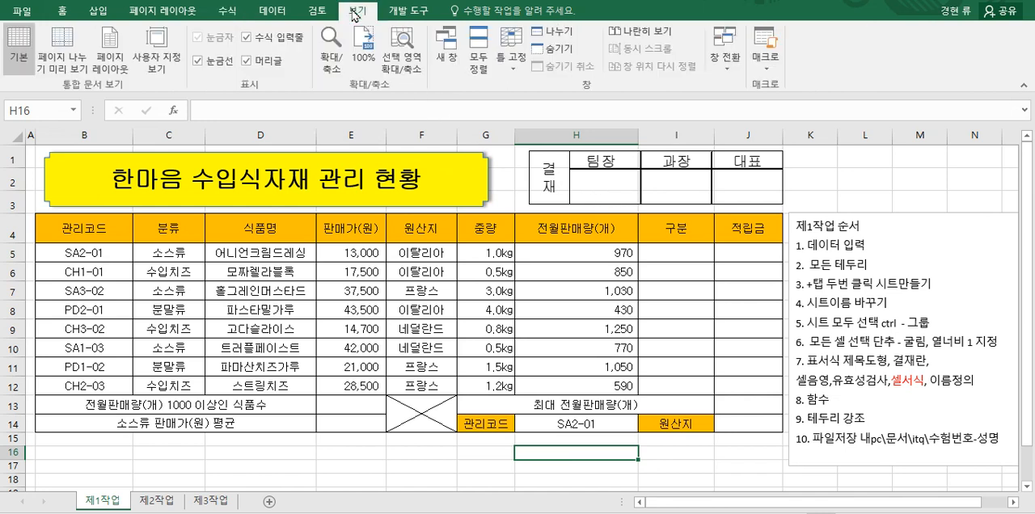
{"action": "left_click", "coordinate": [197, 62]}
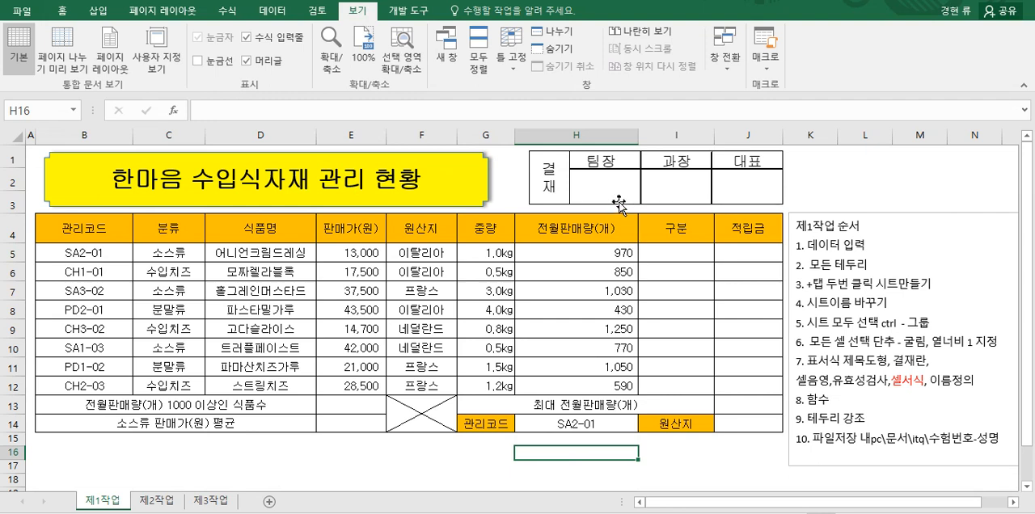
{"action": "left_click", "coordinate": [198, 62]}
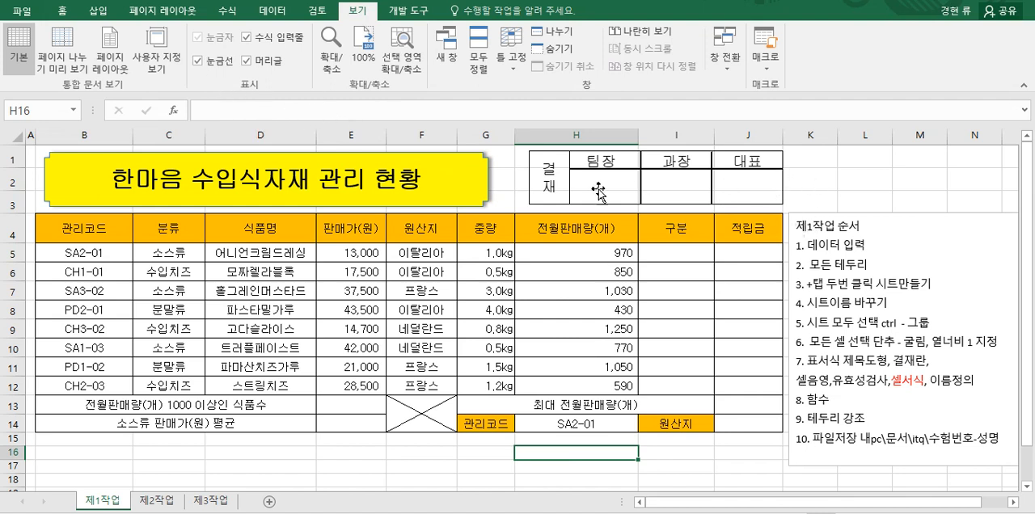
{"action": "left_click", "coordinate": [198, 62]}
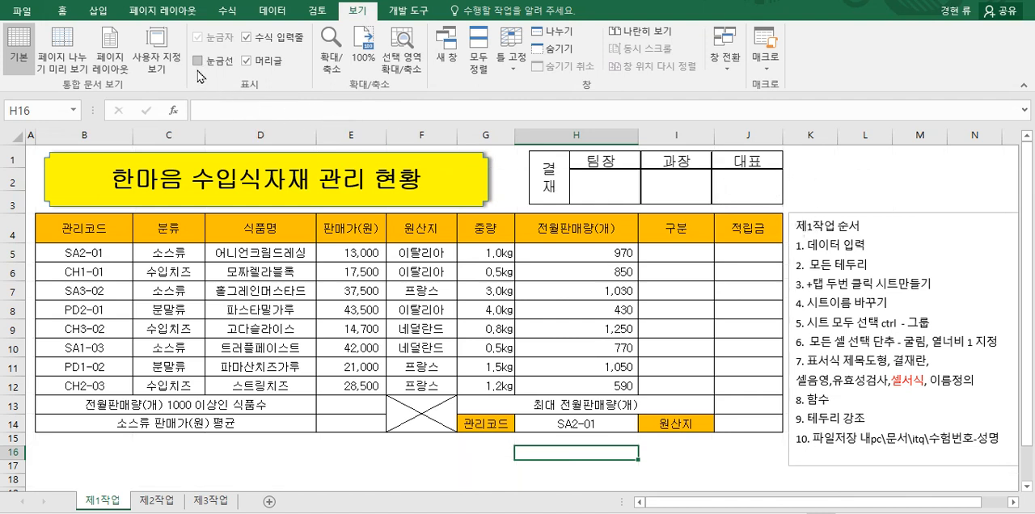
{"action": "left_click", "coordinate": [198, 62]}
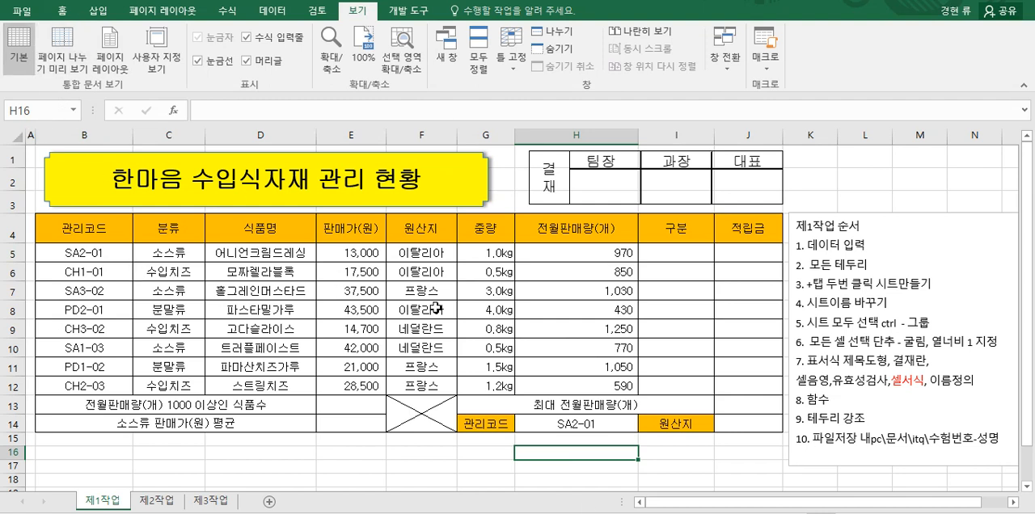
Step: Begin saving the workbook under a new name and create and open a folder named ITQ inside 문서
{"action": "left_click", "coordinate": [20, 11]}
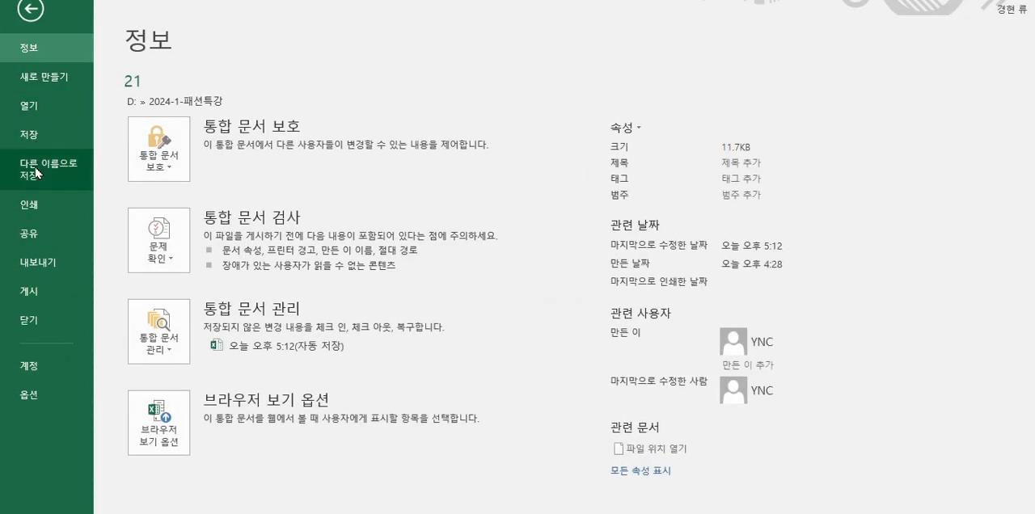
{"action": "left_click", "coordinate": [58, 170]}
{"action": "double_click", "coordinate": [195, 272]}
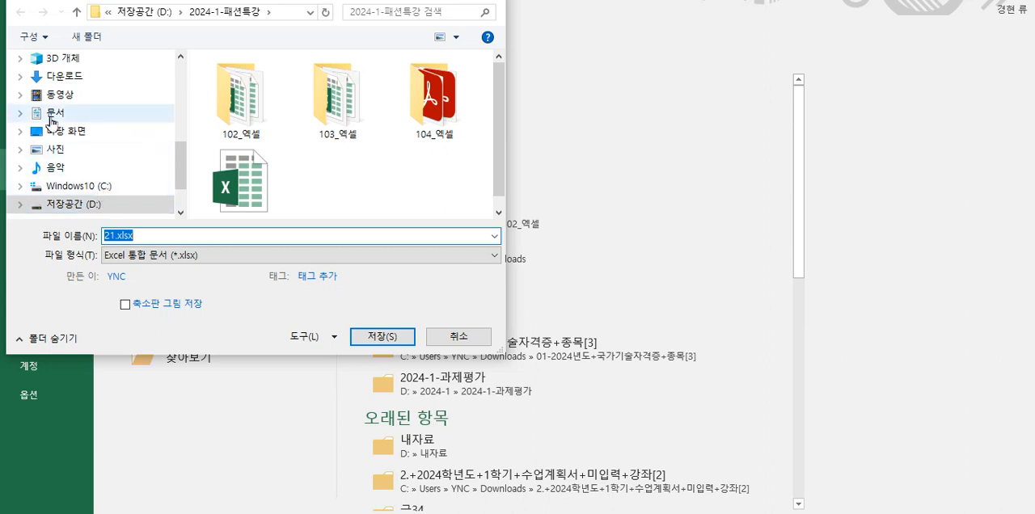
{"action": "left_click", "coordinate": [51, 119]}
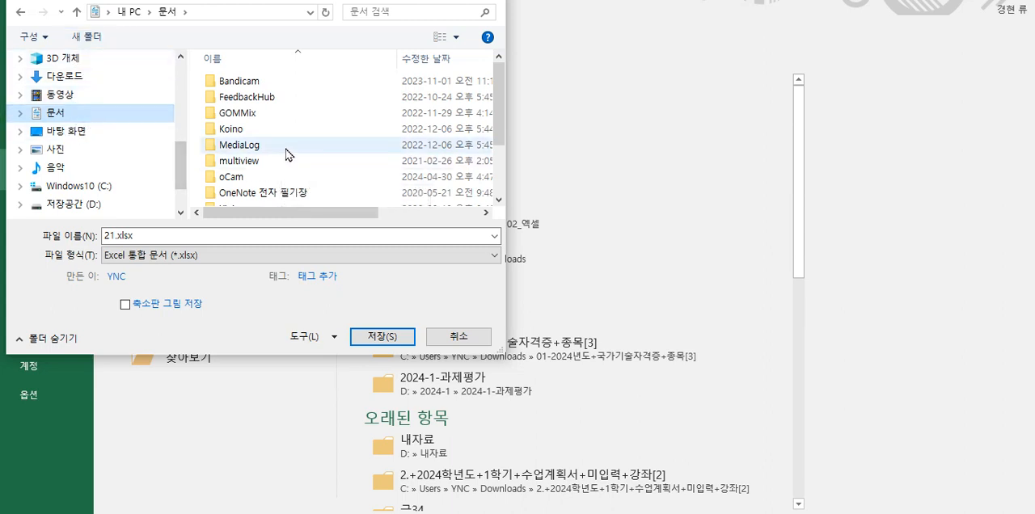
{"action": "left_click", "coordinate": [87, 36]}
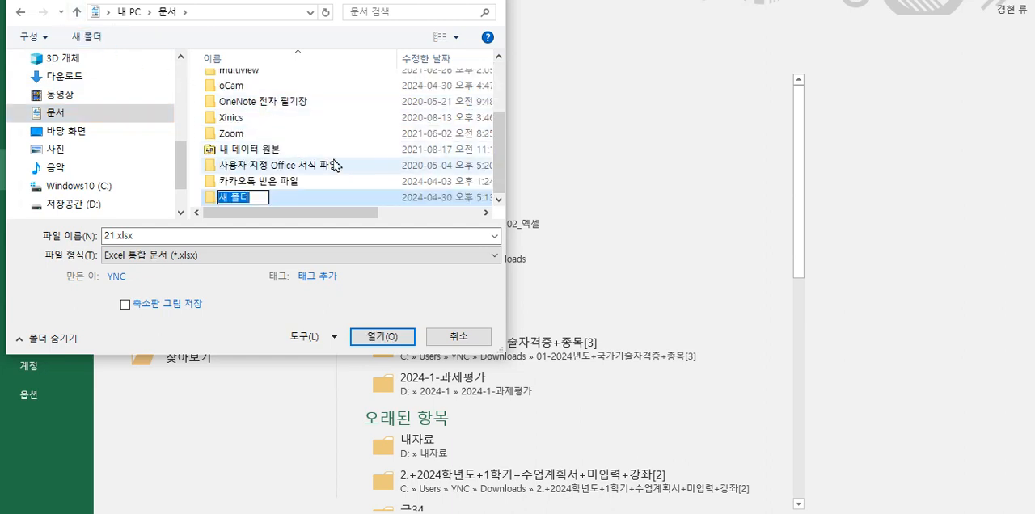
{"action": "type", "text": "itq"}
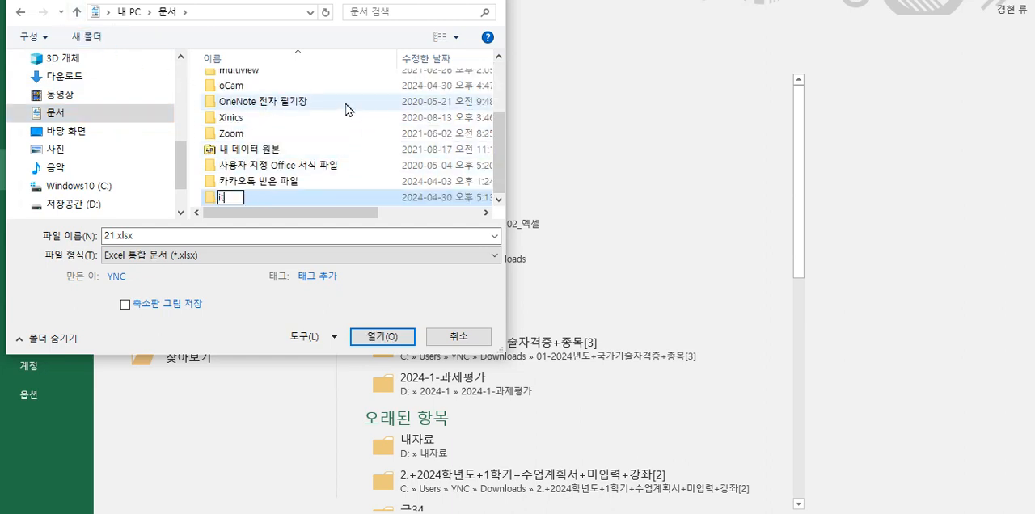
{"action": "key", "text": "BackSpace"}
{"action": "key", "text": "BackSpace"}
{"action": "type", "text": "TQ"}
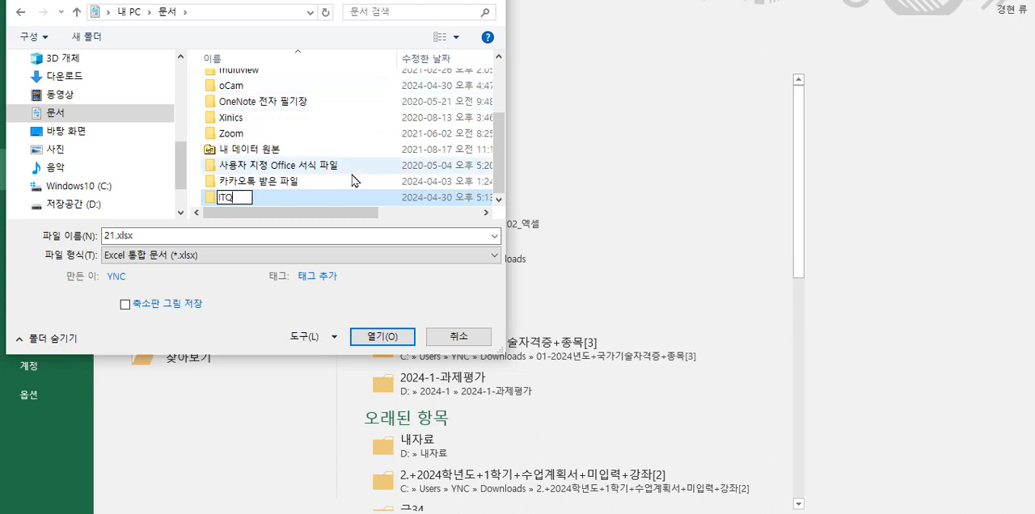
{"action": "double_click", "coordinate": [228, 204]}
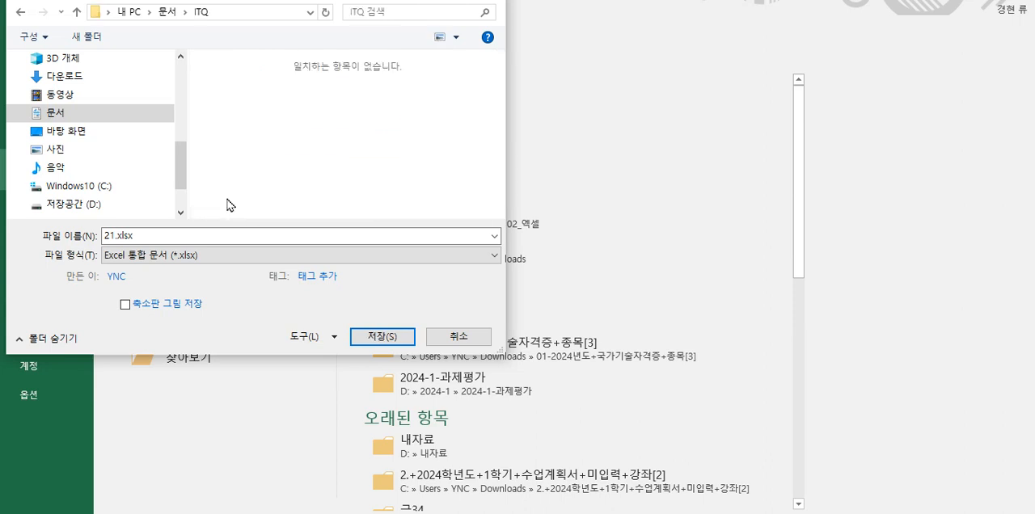
Step: Name the file with the exam number, a hyphen and the candidate's name, and save it in the ITQ folder
{"action": "double_click", "coordinate": [175, 233]}
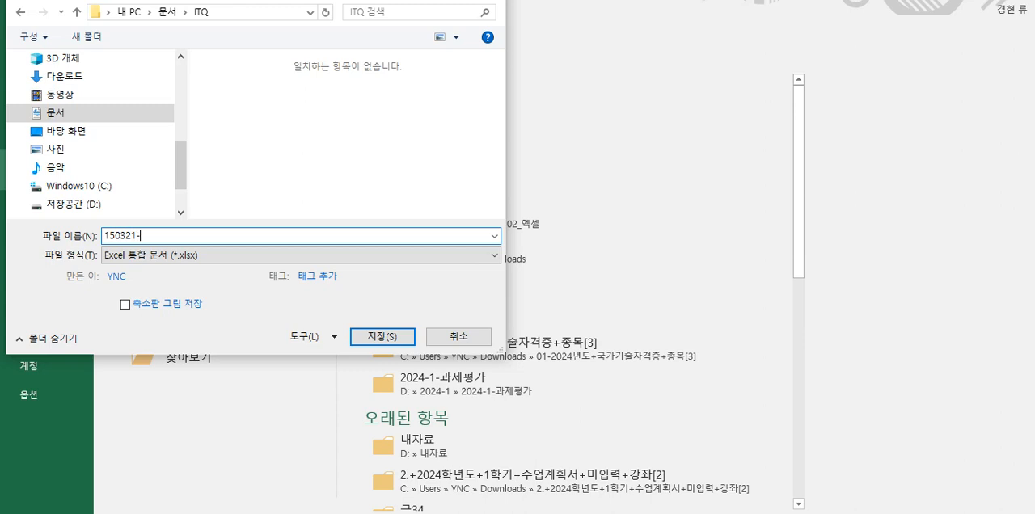
{"action": "left_click", "coordinate": [379, 340]}
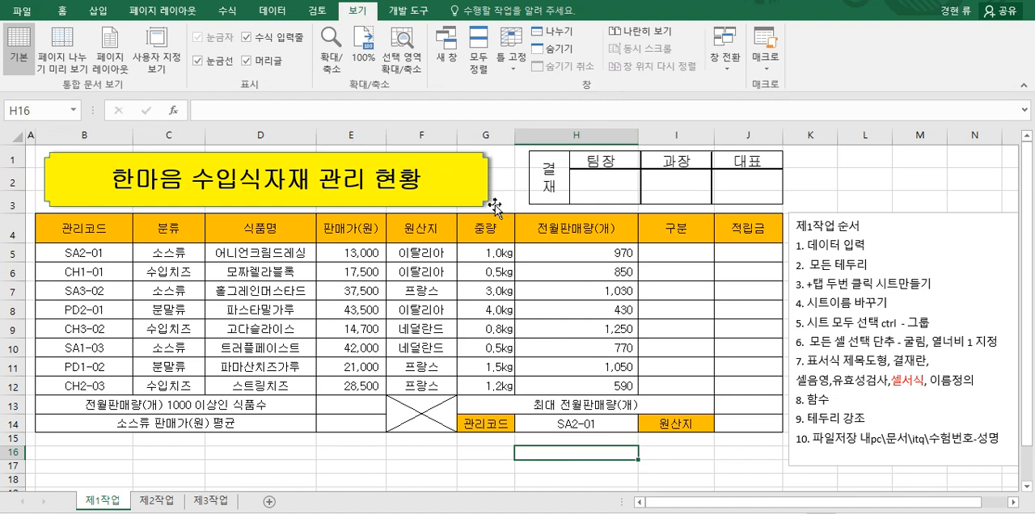
Step: Apply thick outside borders to the table B4:J14 and to its data rows B5:J12
{"action": "left_click_drag", "start_coordinate": [87, 232], "coordinate": [746, 419]}
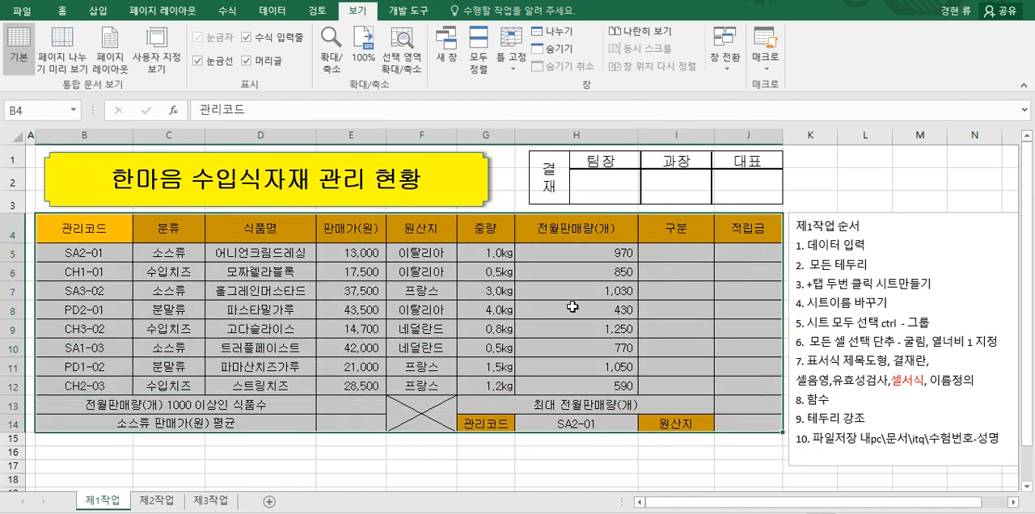
{"action": "left_click", "coordinate": [63, 14]}
{"action": "left_click", "coordinate": [198, 62]}
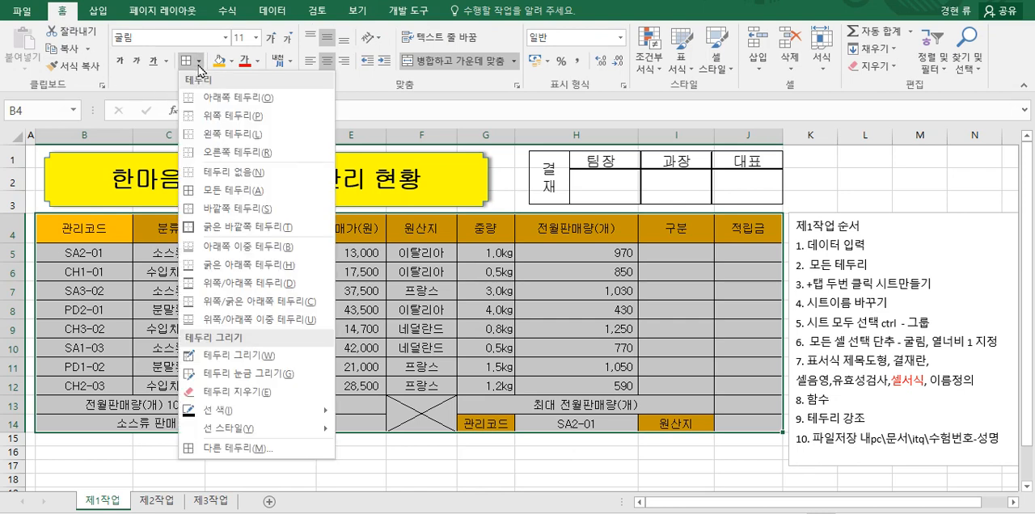
{"action": "left_click", "coordinate": [225, 227]}
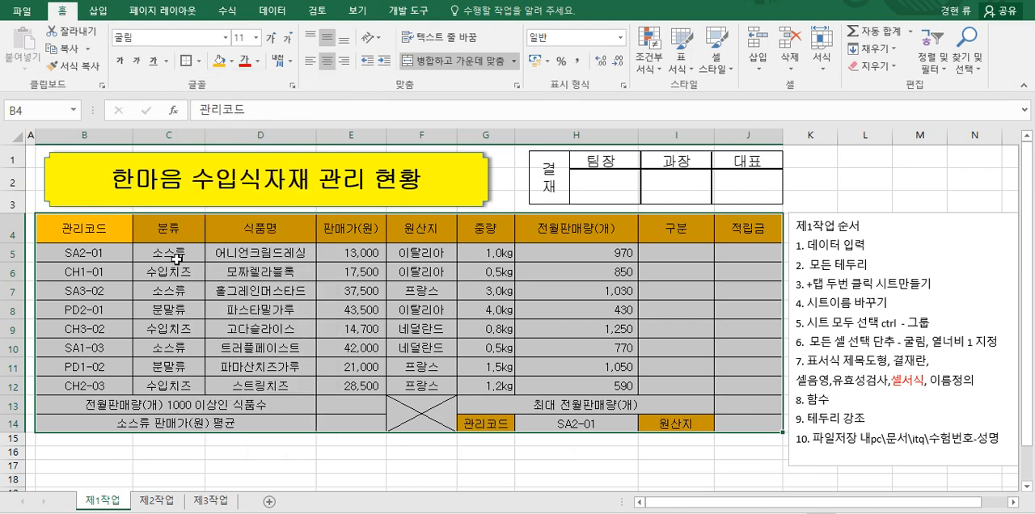
{"action": "left_click", "coordinate": [228, 305]}
{"action": "left_click_drag", "start_coordinate": [118, 254], "coordinate": [728, 386]}
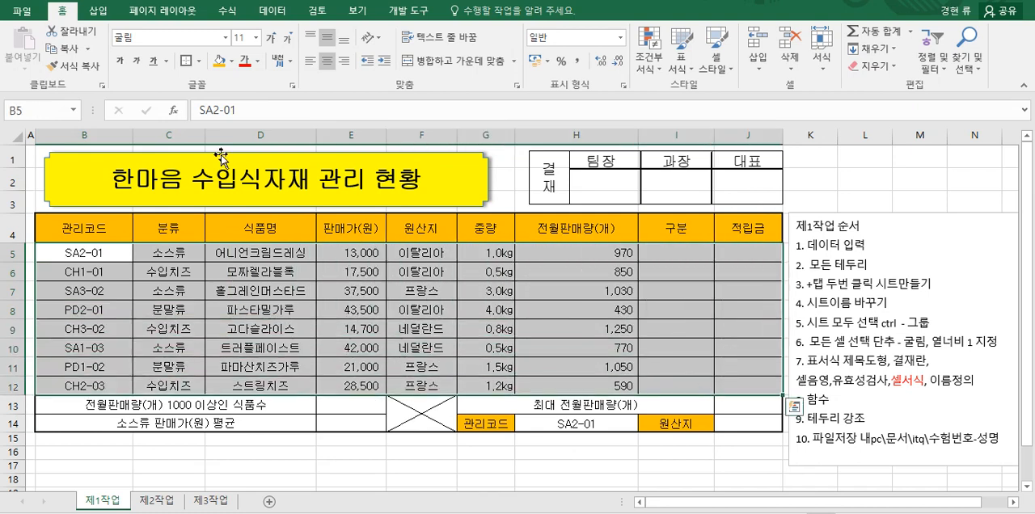
{"action": "left_click", "coordinate": [372, 451]}
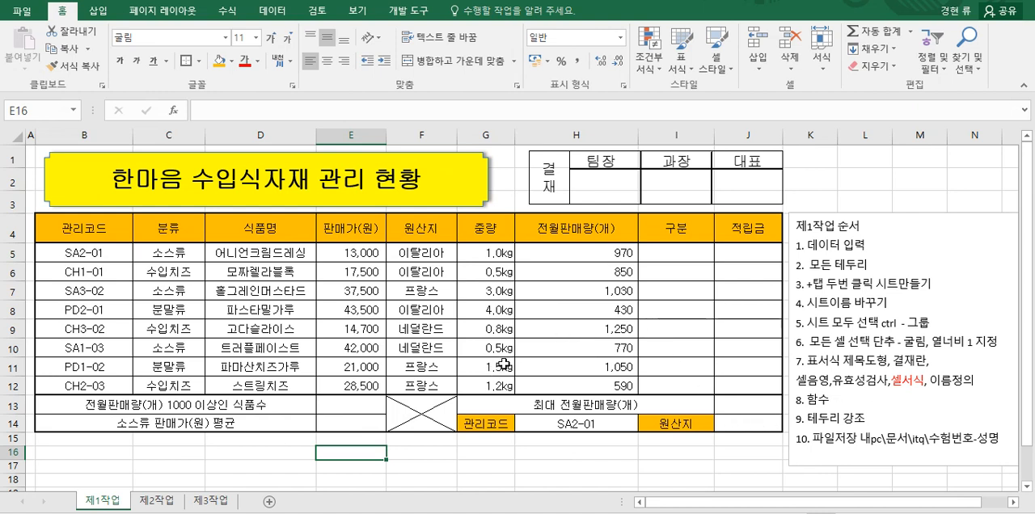
Step: Return the borders of the table B4:J14 to thin lines and deselect the table
{"action": "left_click_drag", "start_coordinate": [89, 228], "coordinate": [752, 424]}
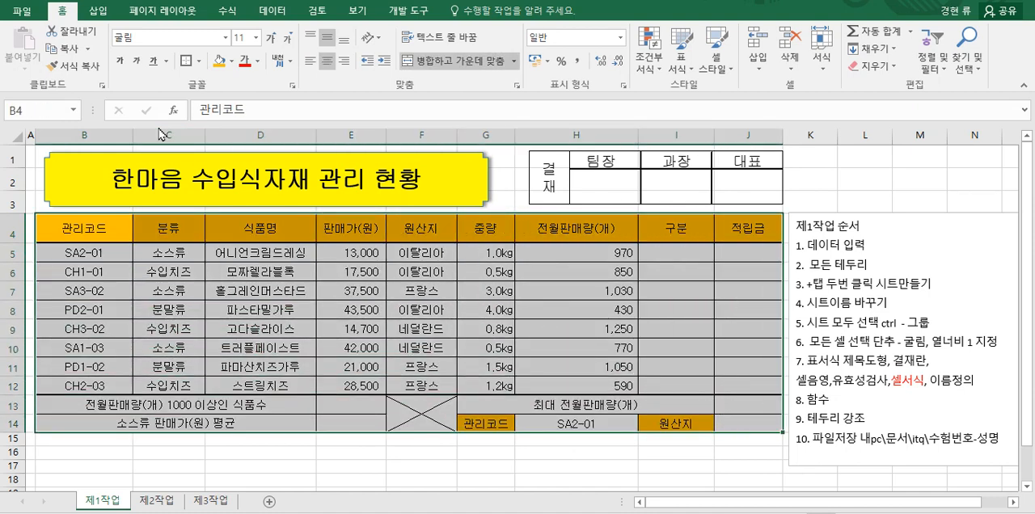
{"action": "left_click", "coordinate": [198, 62]}
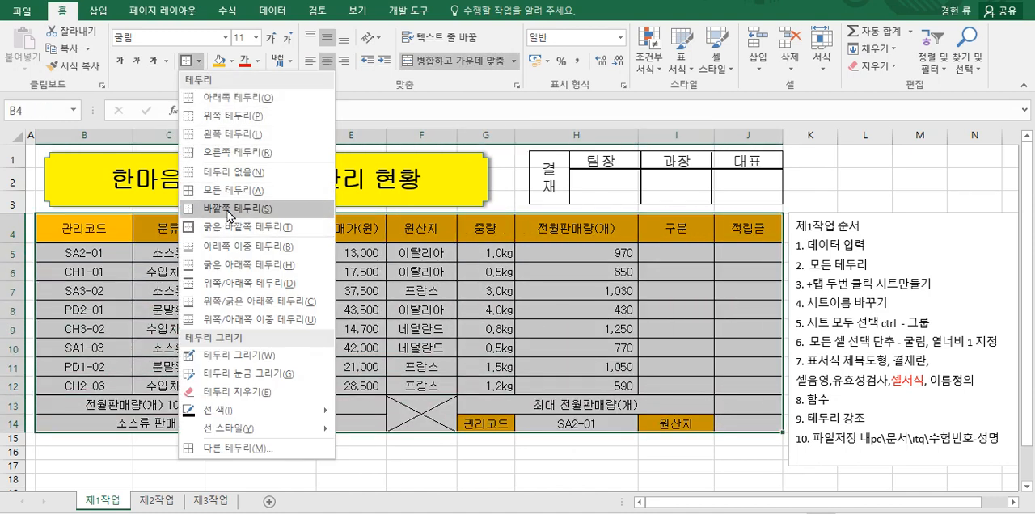
{"action": "left_click", "coordinate": [232, 209]}
{"action": "left_click", "coordinate": [331, 305]}
{"action": "left_click", "coordinate": [672, 259]}
{"action": "left_click", "coordinate": [744, 257]}
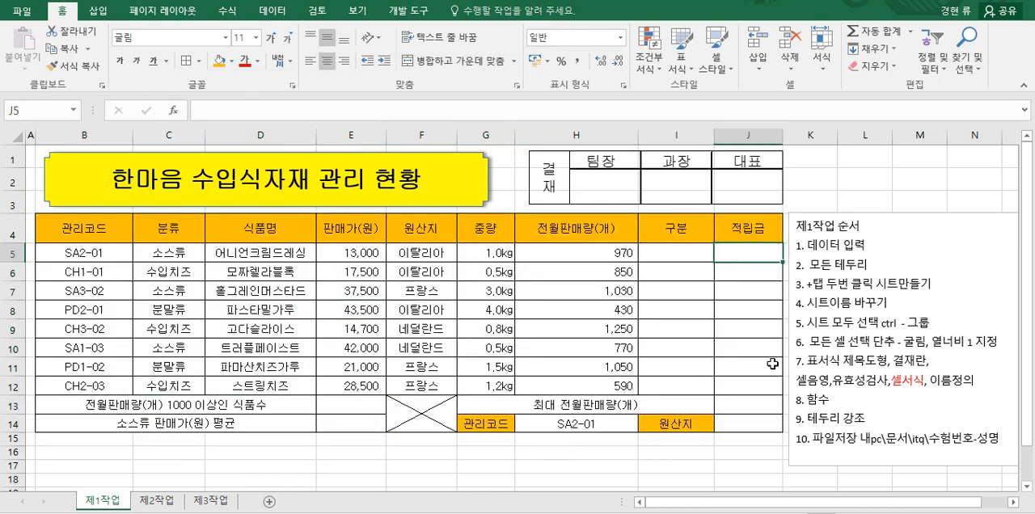